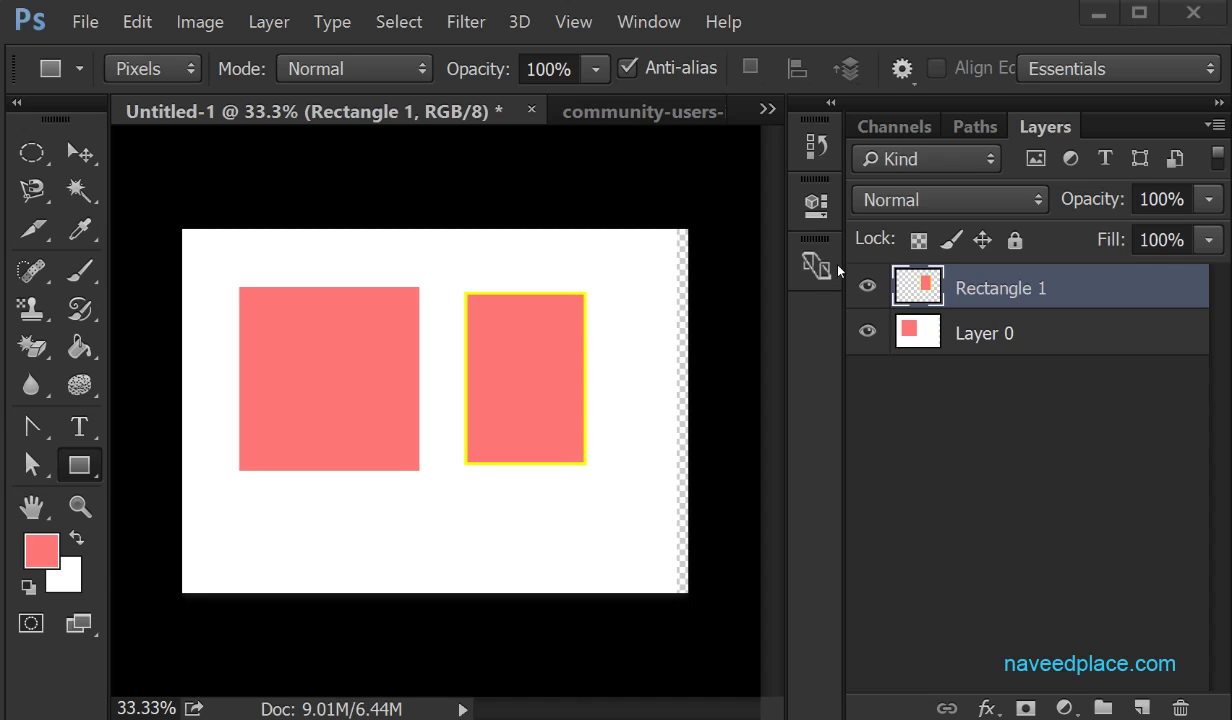
# Step: Open the Edit menu to show Redo Rectangle Tool among its commands
pyautogui.click(153, 28)
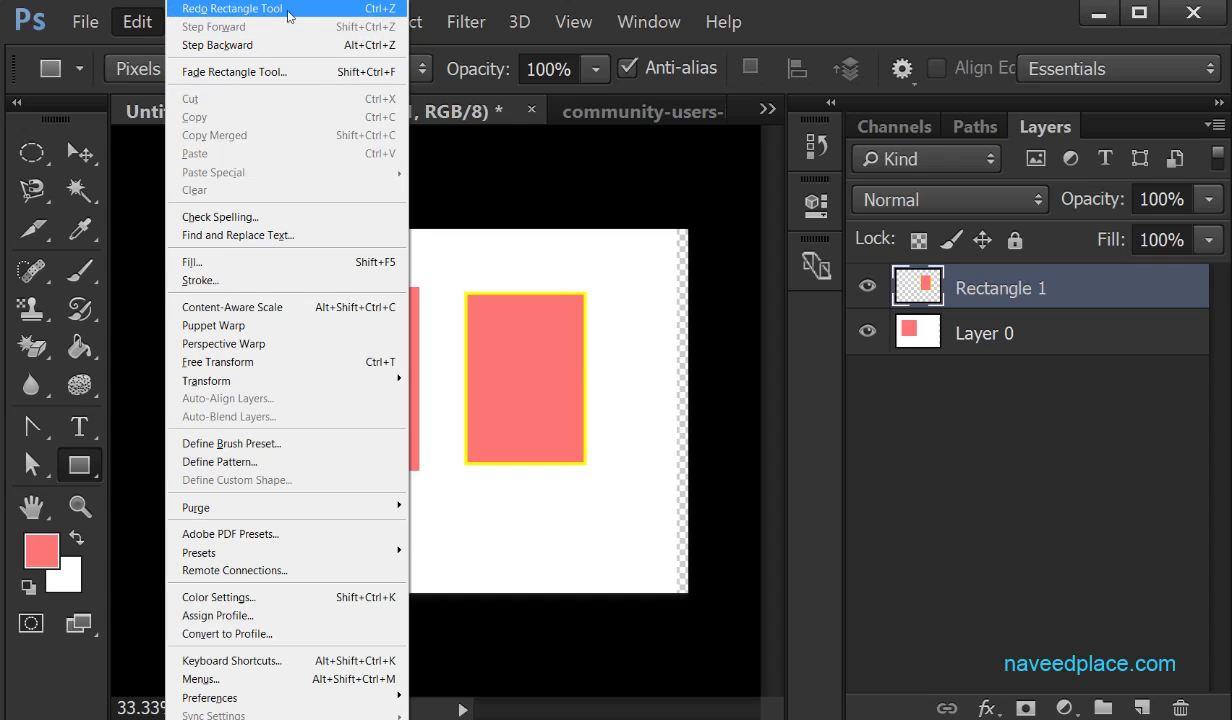
# Step: Redo the undone wide rectangle with Edit > Redo Rectangle Tool, then view the Edit menu again
pyautogui.click(357, 12)
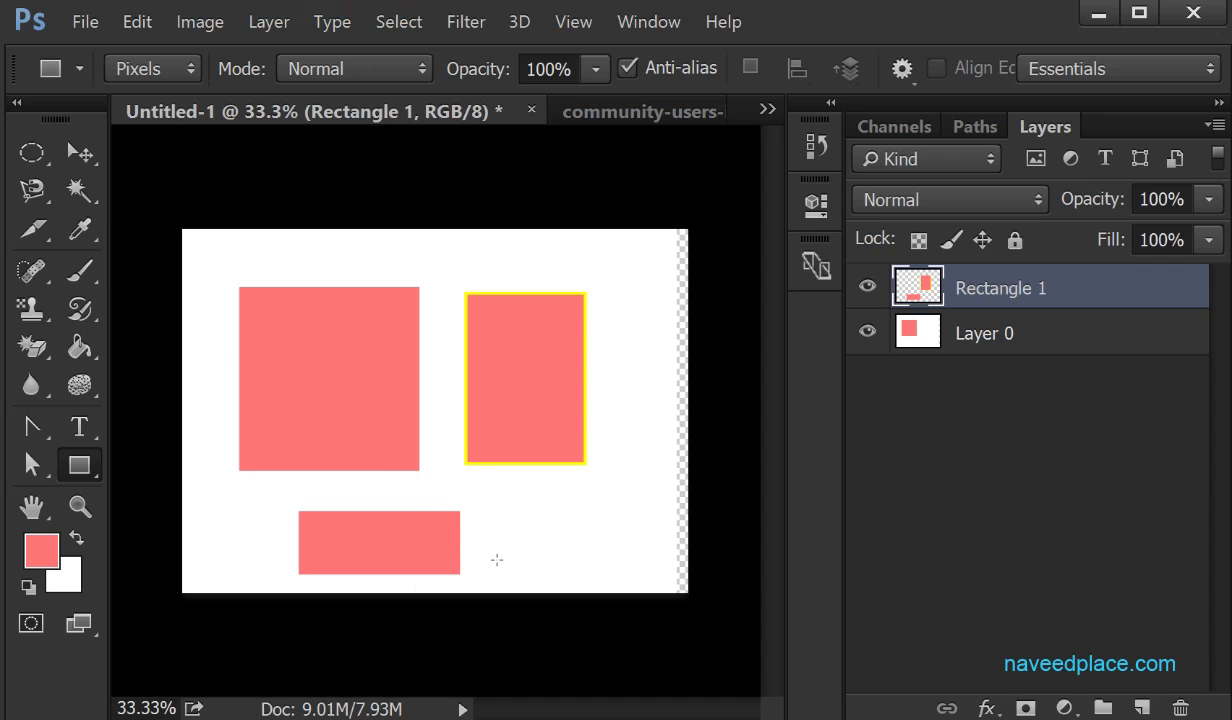
pyautogui.click(140, 25)
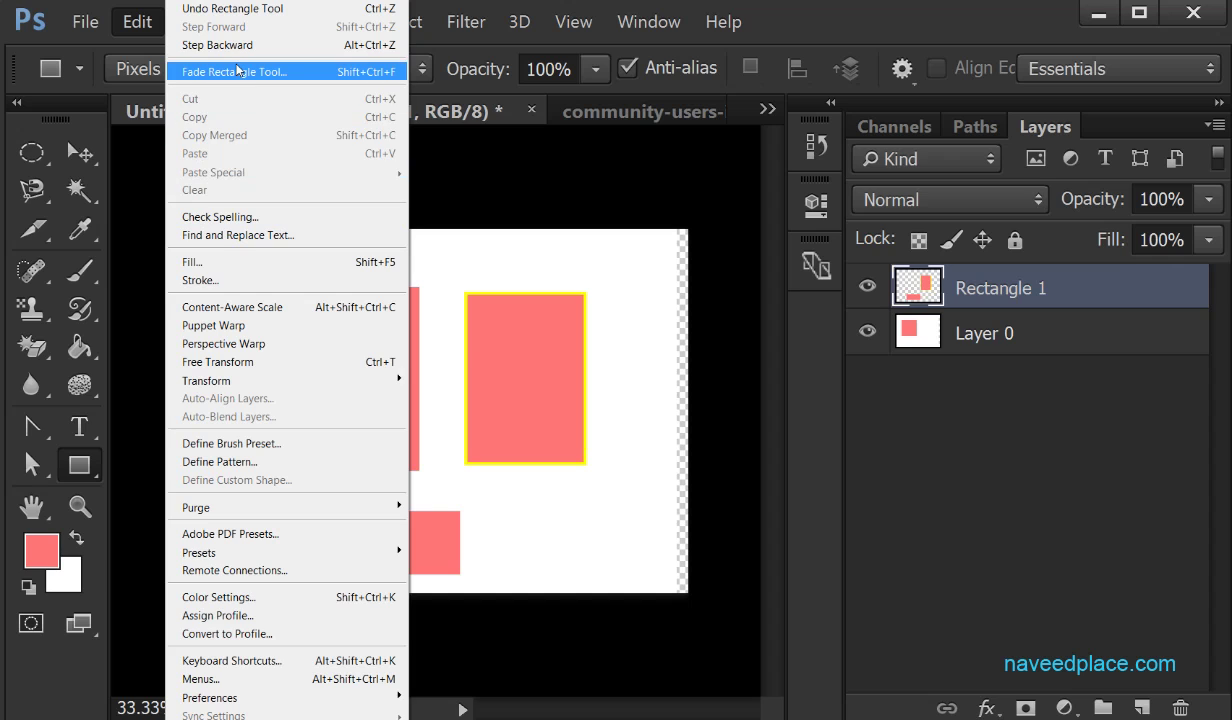
# Step: Preview Edit > Fade Rectangle Tool at a lower opacity, then cancel it
pyautogui.click(231, 70)
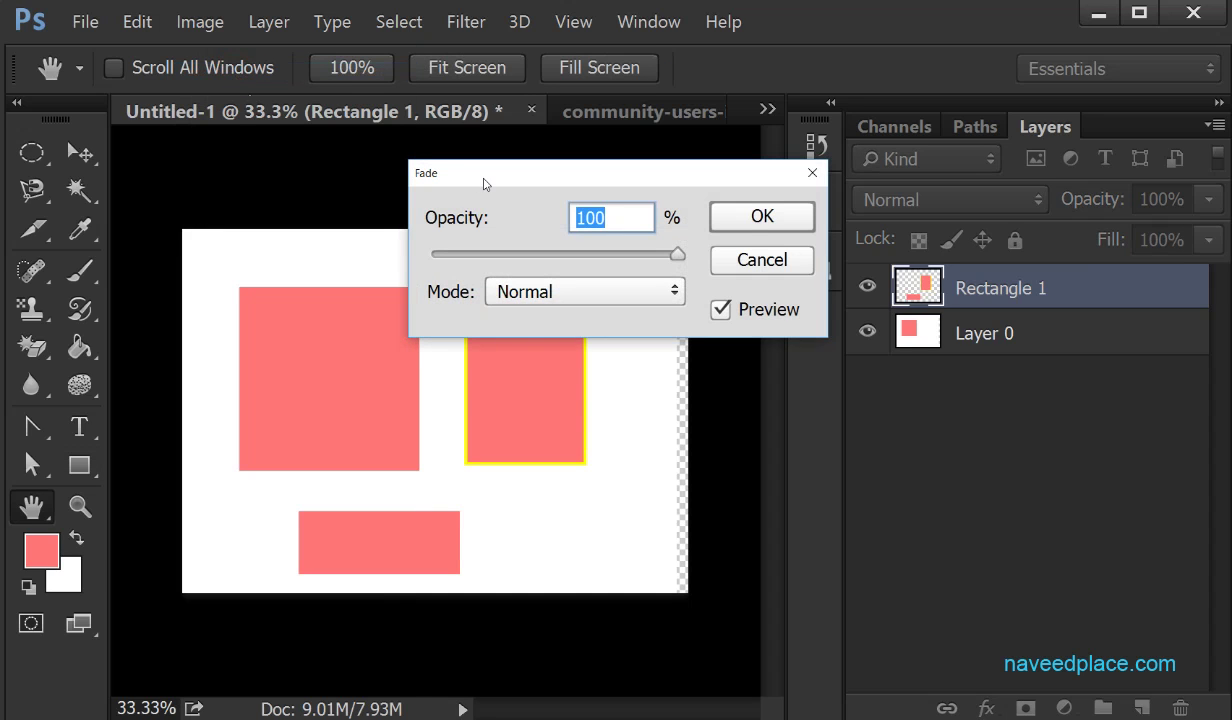
pyautogui.moveTo(482, 173); pyautogui.dragTo(437, 255)
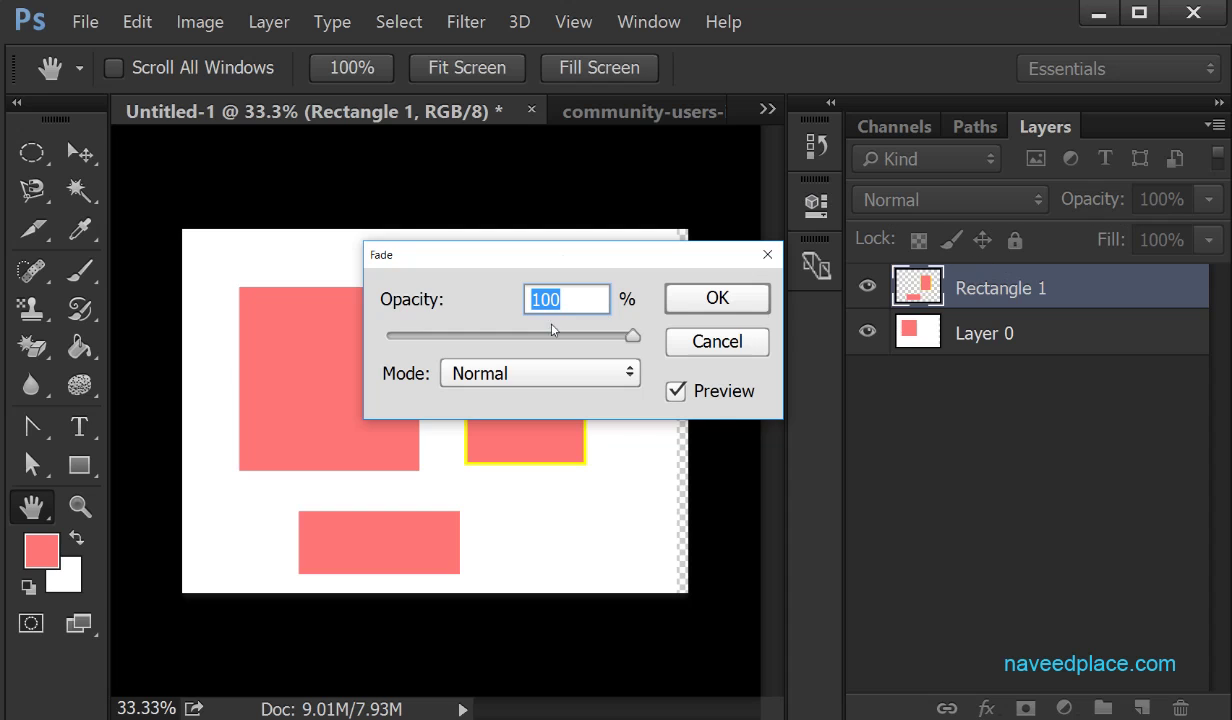
pyautogui.moveTo(626, 259); pyautogui.dragTo(841, 196)
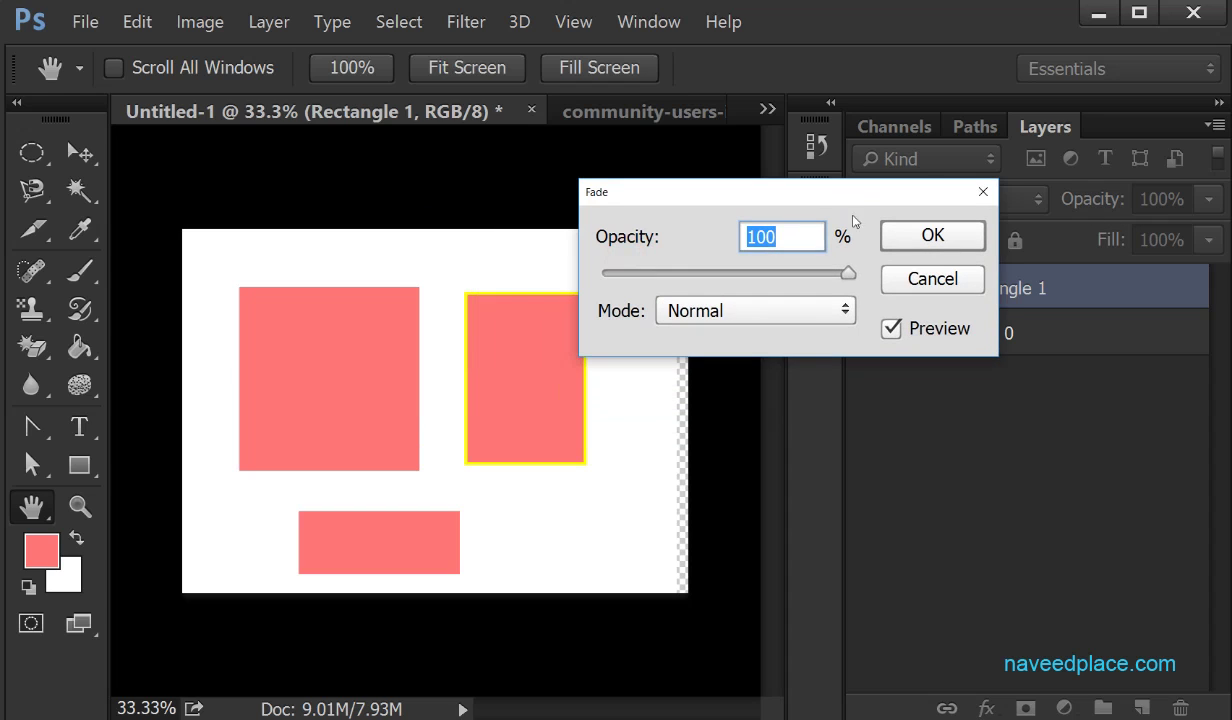
pyautogui.moveTo(848, 273); pyautogui.dragTo(712, 273)
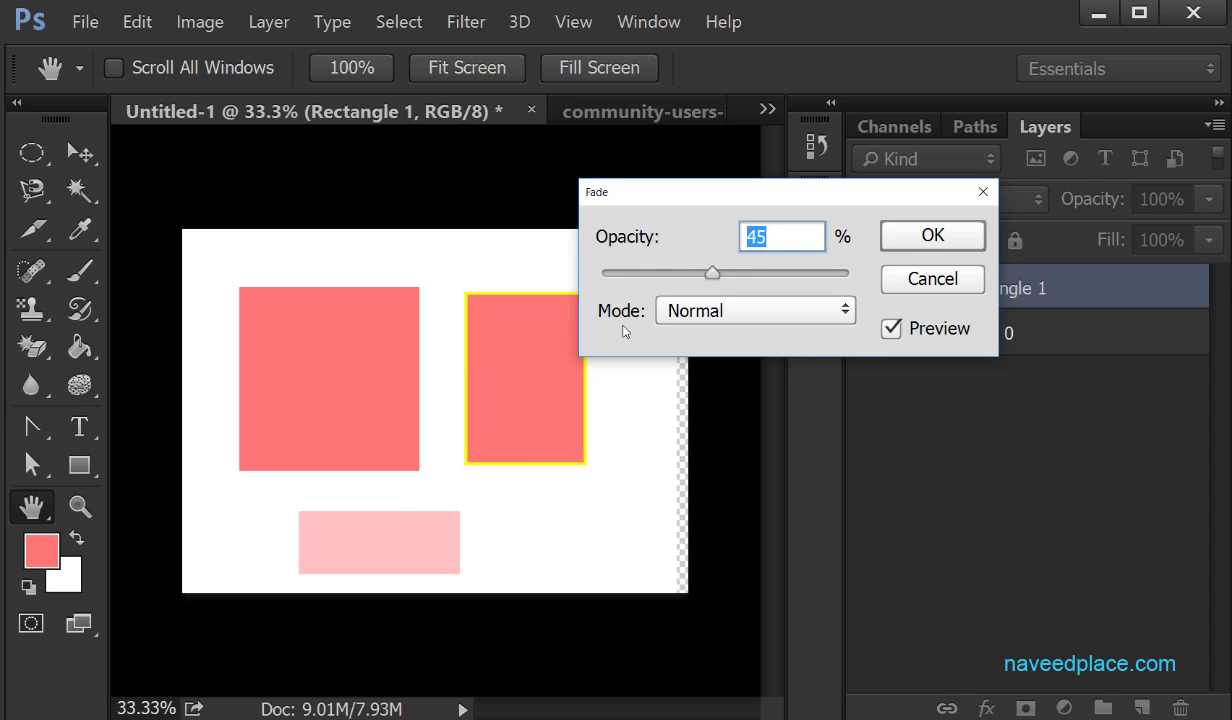
pyautogui.moveTo(712, 273)
pyautogui.mouseDown()
pyautogui.moveTo(653, 275)
pyautogui.moveTo(838, 282)
pyautogui.mouseUp()
pyautogui.click(930, 279)
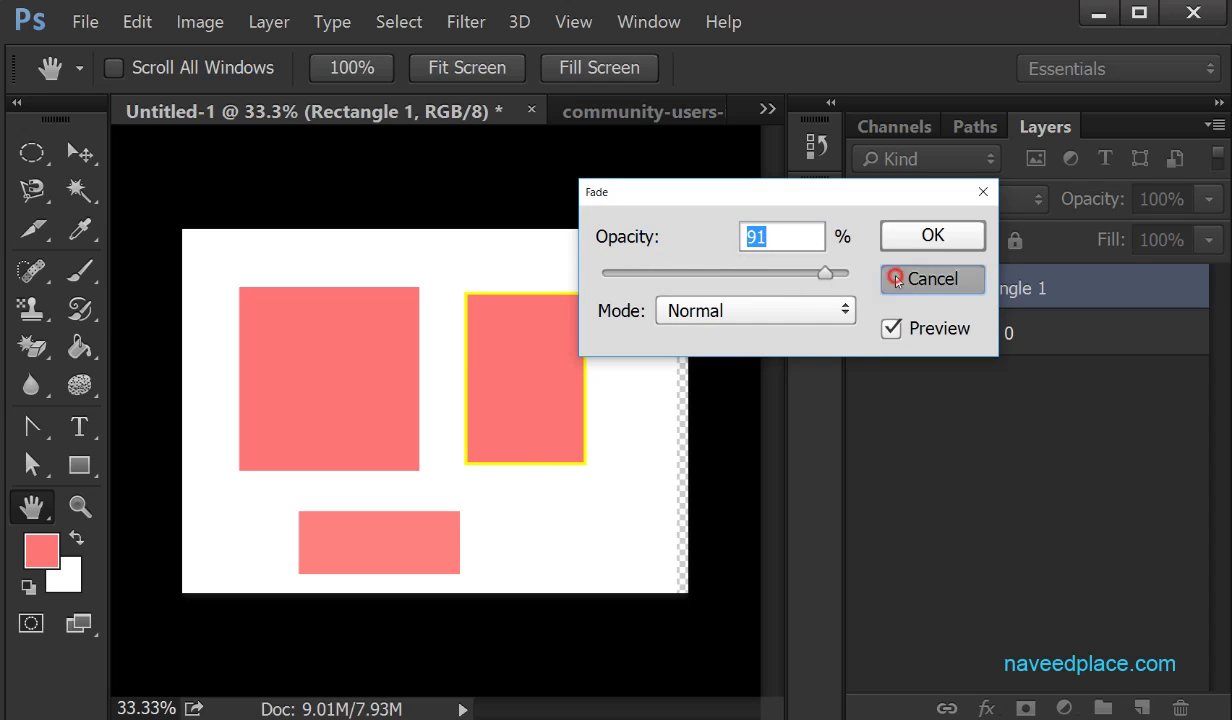
pyautogui.moveTo(1100, 200)
pyautogui.mouseDown()
pyautogui.moveTo(1080, 203)
pyautogui.moveTo(1114, 200)
pyautogui.mouseUp()
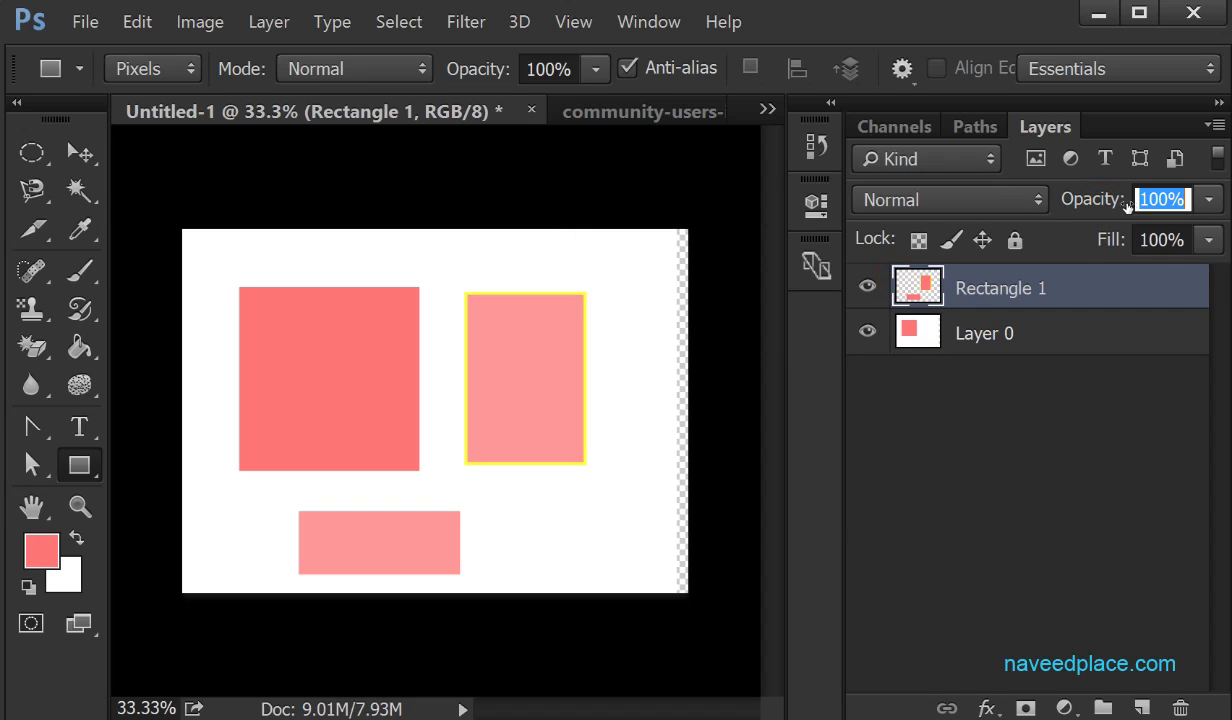
# Step: Browse the layer blending modes and Edit menu without changing anything
pyautogui.click(943, 200)
pyautogui.click(826, 360)
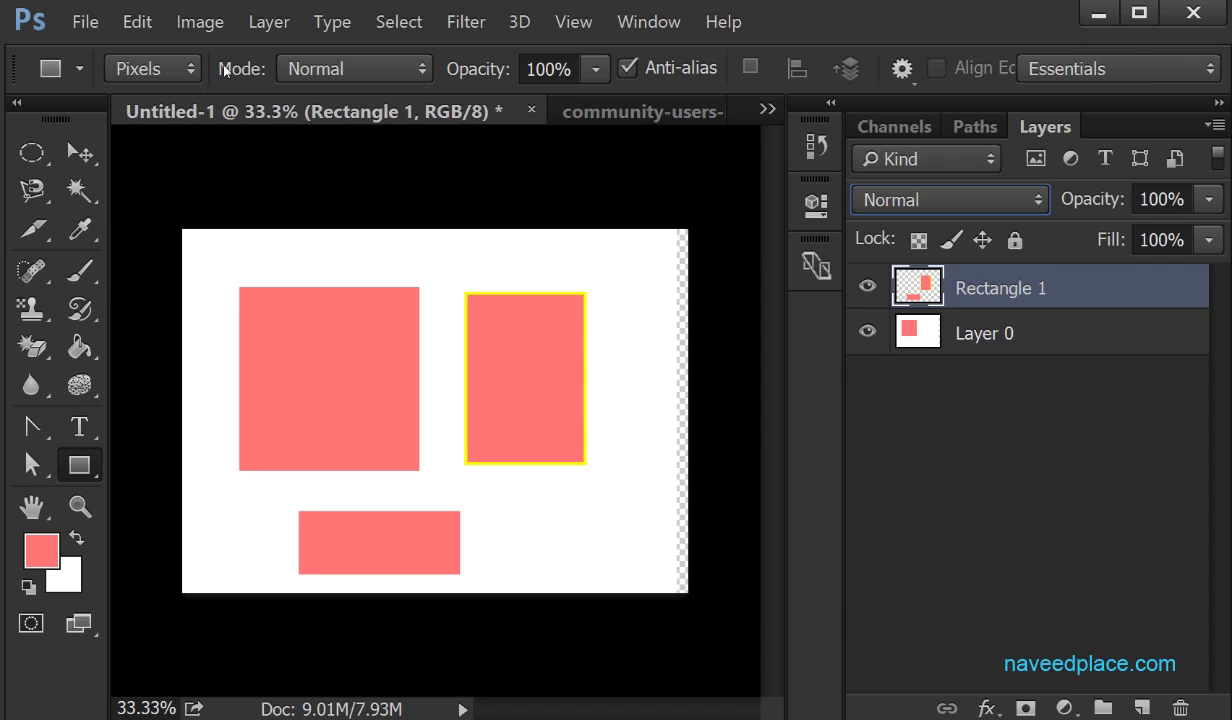
pyautogui.click(140, 22)
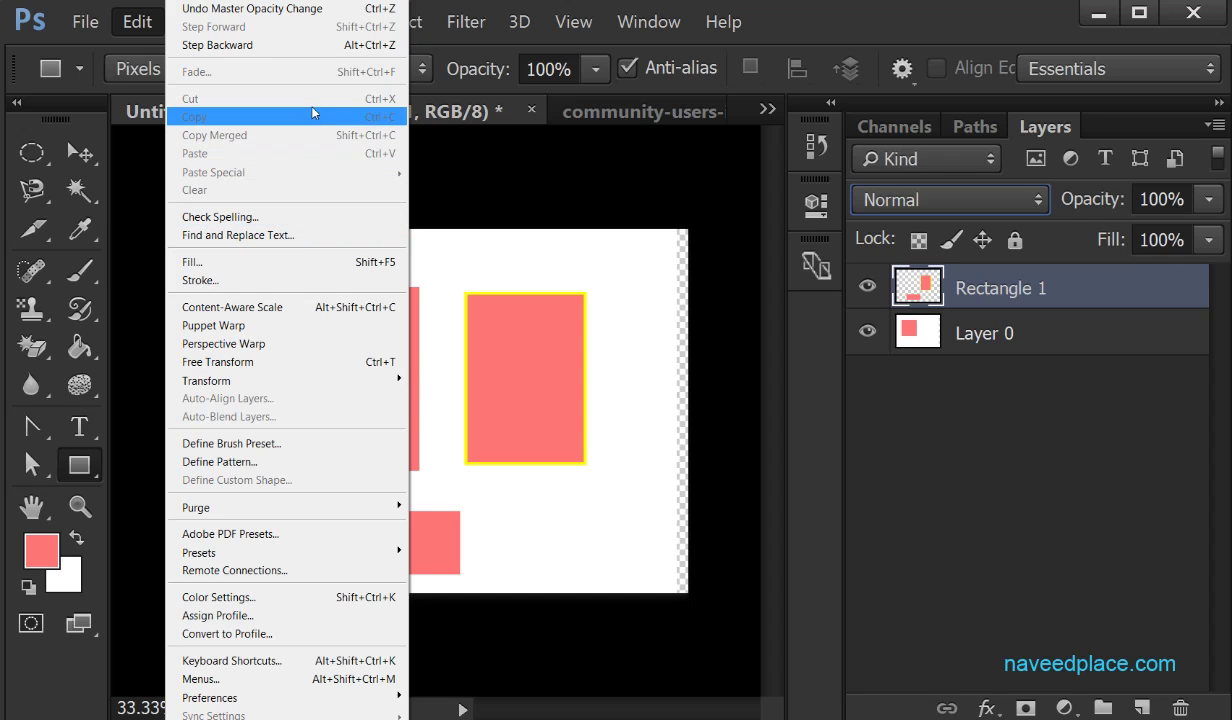
pyautogui.click(80, 152)
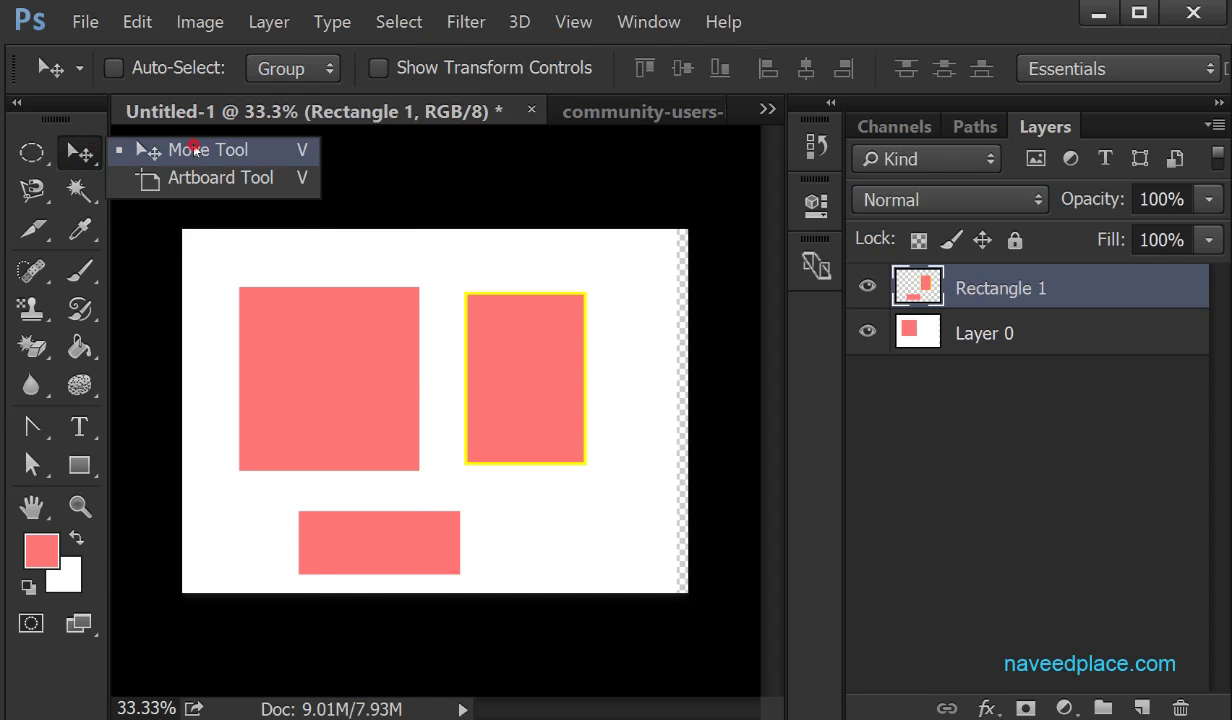
# Step: Move the Rectangle 1 shapes right and up, and shift Layer 0's large square left
pyautogui.click(190, 143)
pyautogui.moveTo(356, 330)
pyautogui.mouseDown()
pyautogui.moveTo(337, 290)
pyautogui.moveTo(401, 307)
pyautogui.moveTo(403, 320)
pyautogui.mouseUp()
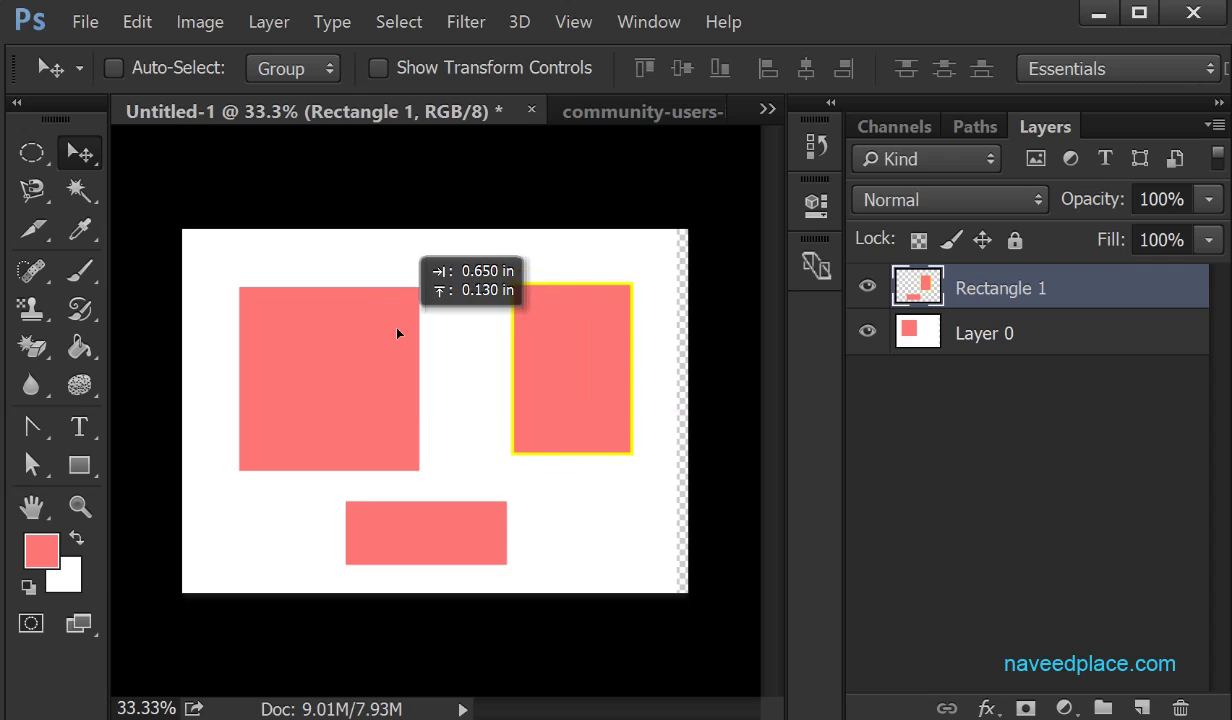
pyautogui.moveTo(580, 380); pyautogui.dragTo(578, 357)
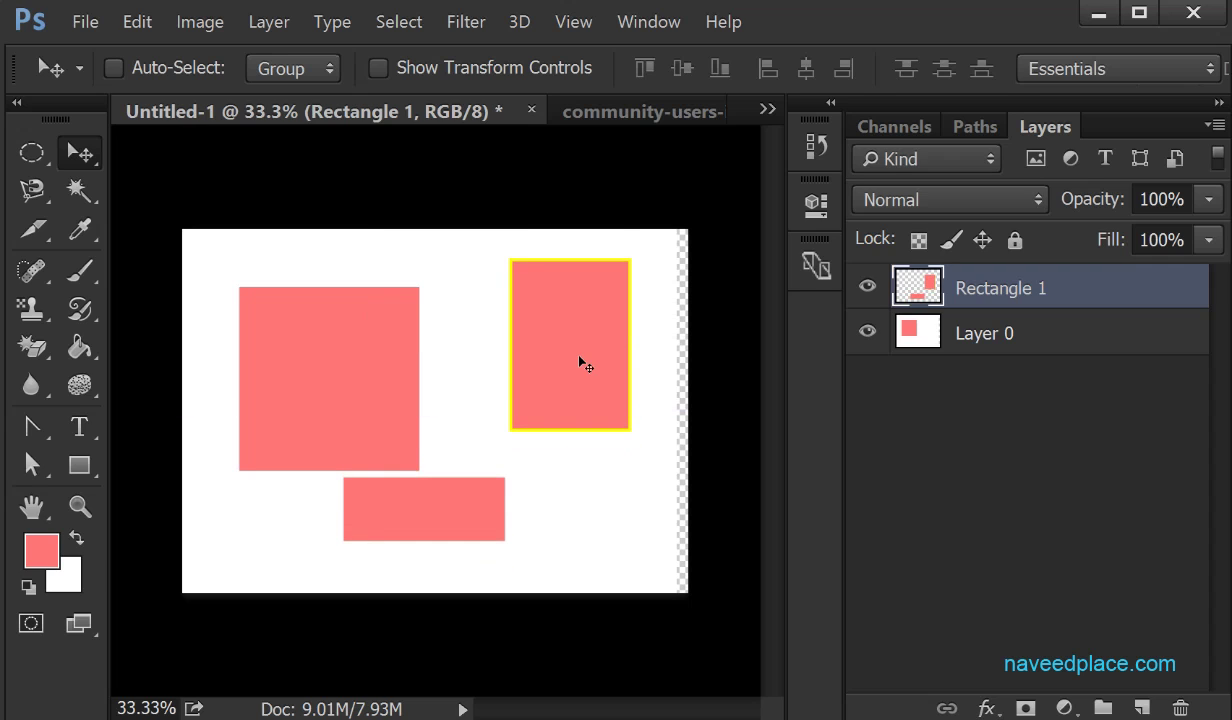
pyautogui.click(875, 337)
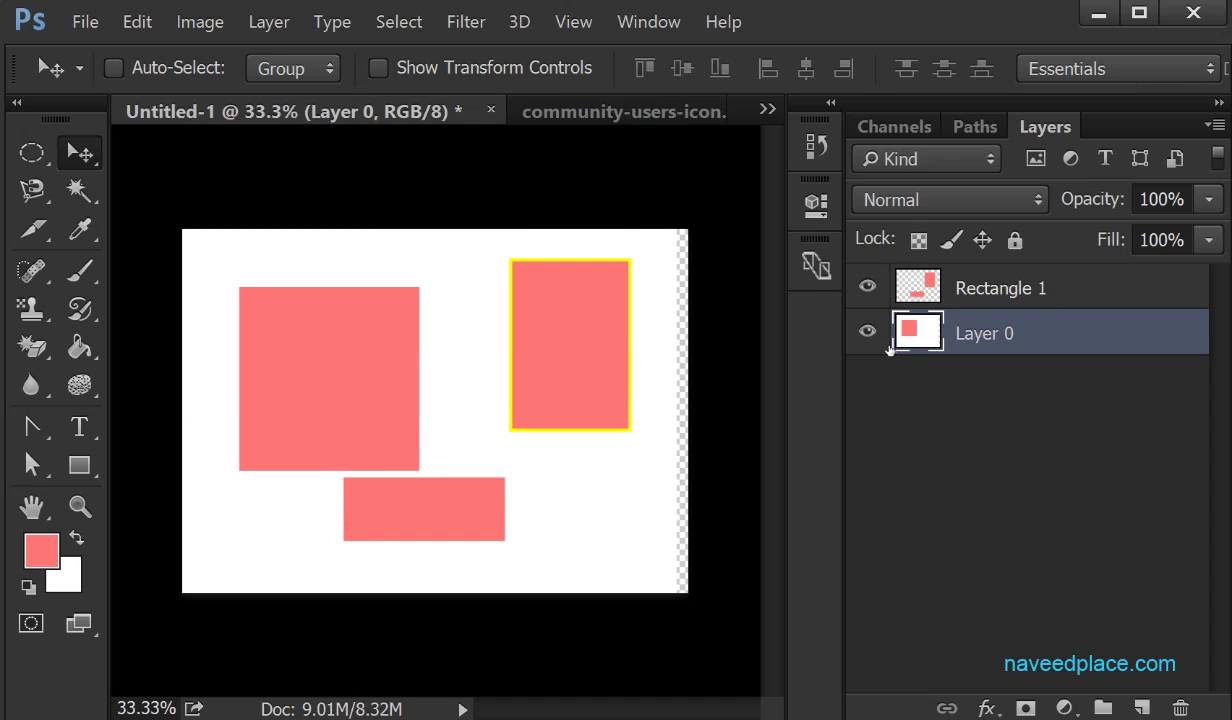
pyautogui.moveTo(252, 303); pyautogui.dragTo(242, 303)
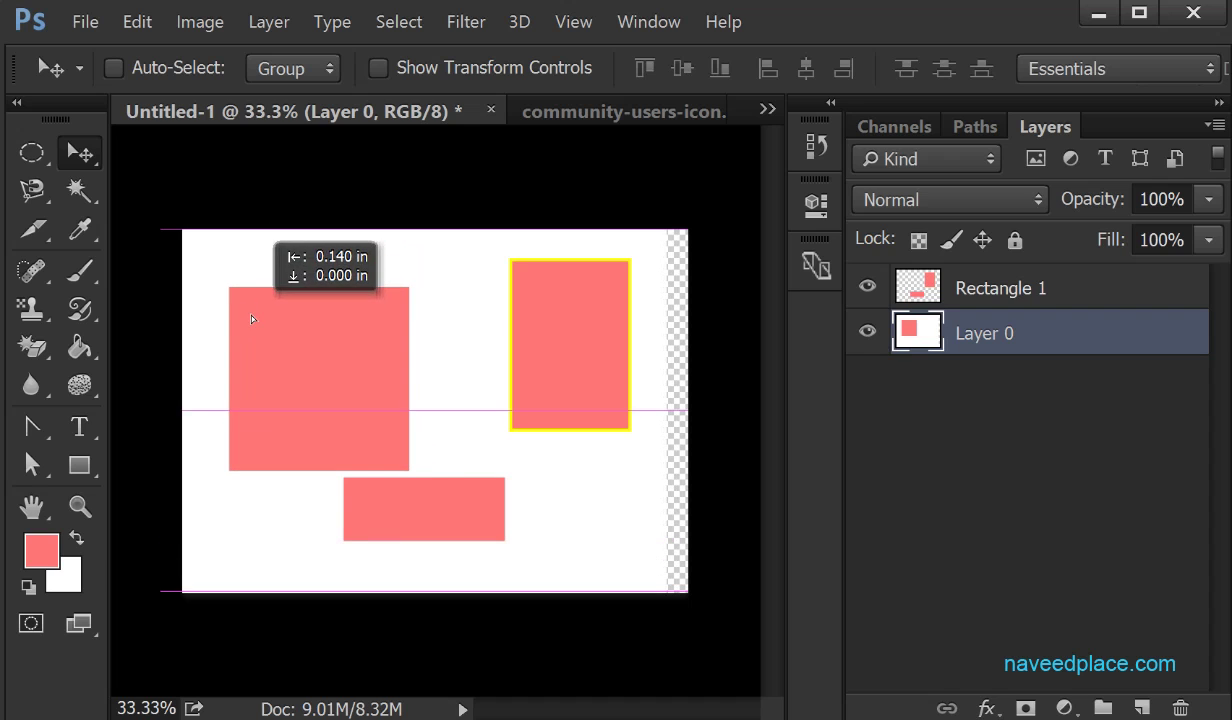
# Step: Draw a new square at the lower right of the canvas on Layer 0
pyautogui.click(137, 21)
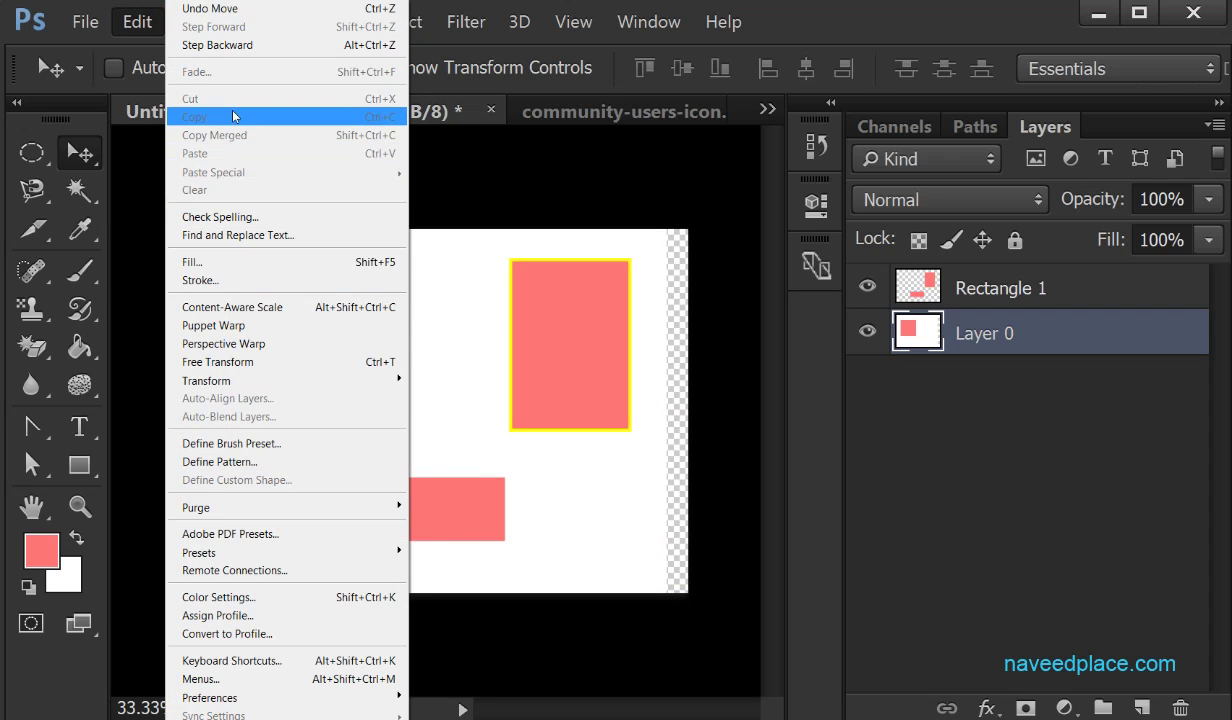
pyautogui.click(148, 402)
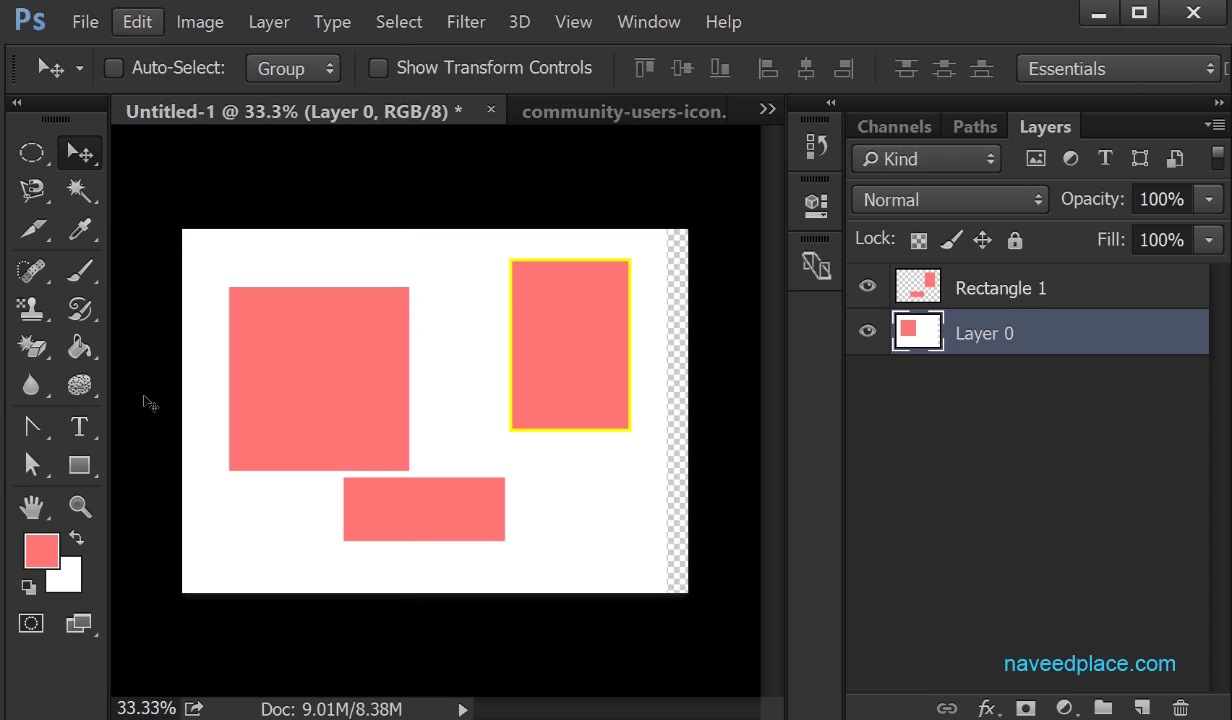
pyautogui.click(80, 465)
pyautogui.click(150, 461)
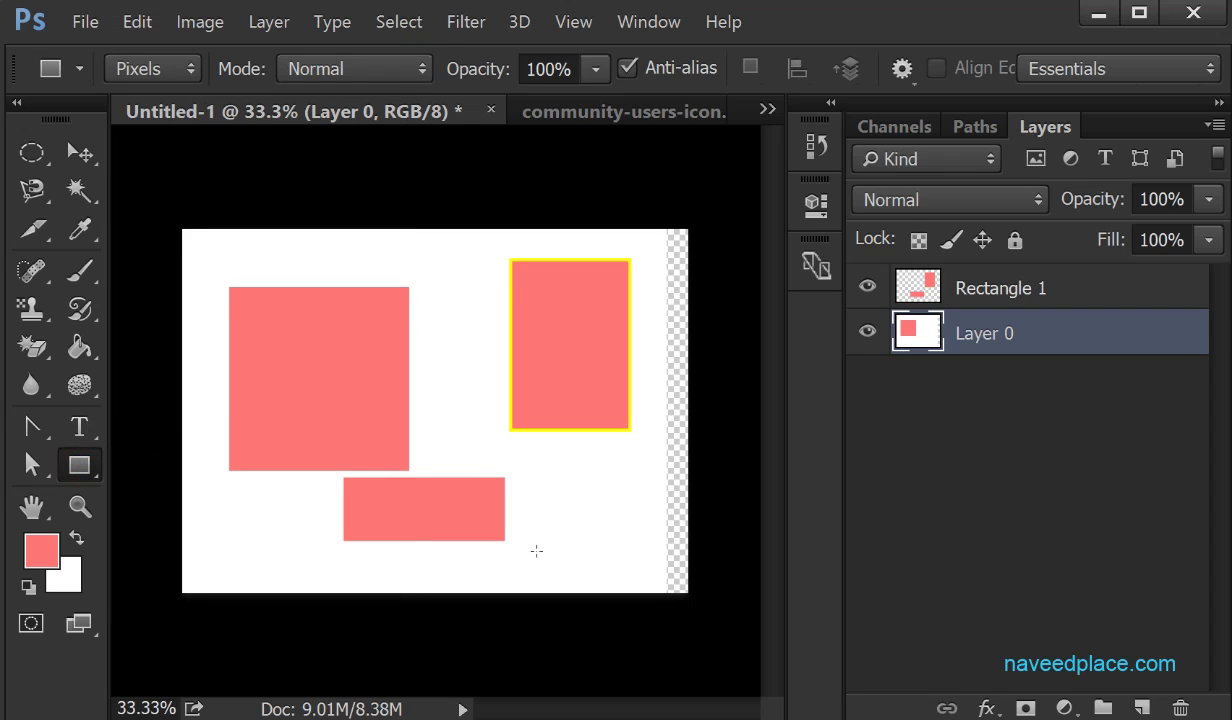
pyautogui.moveTo(539, 483); pyautogui.dragTo(627, 562)
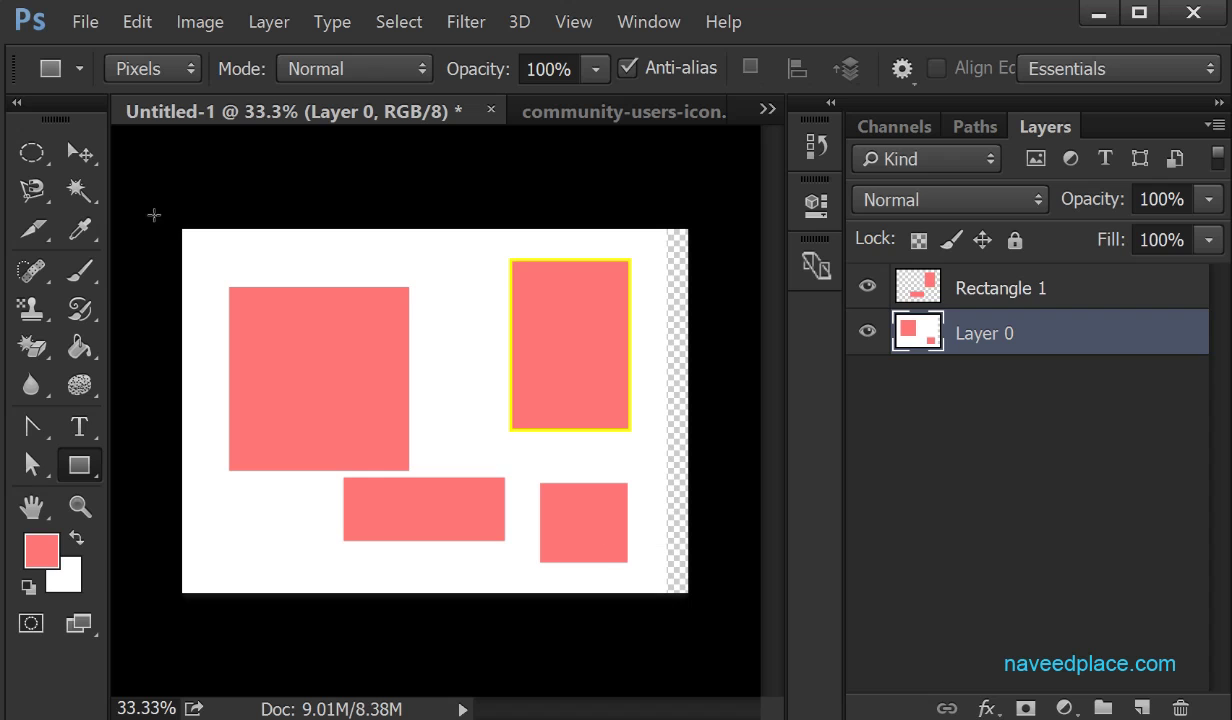
# Step: Nudge the Layer 0 shapes slightly left and return to the Rectangle tool
pyautogui.click(80, 153)
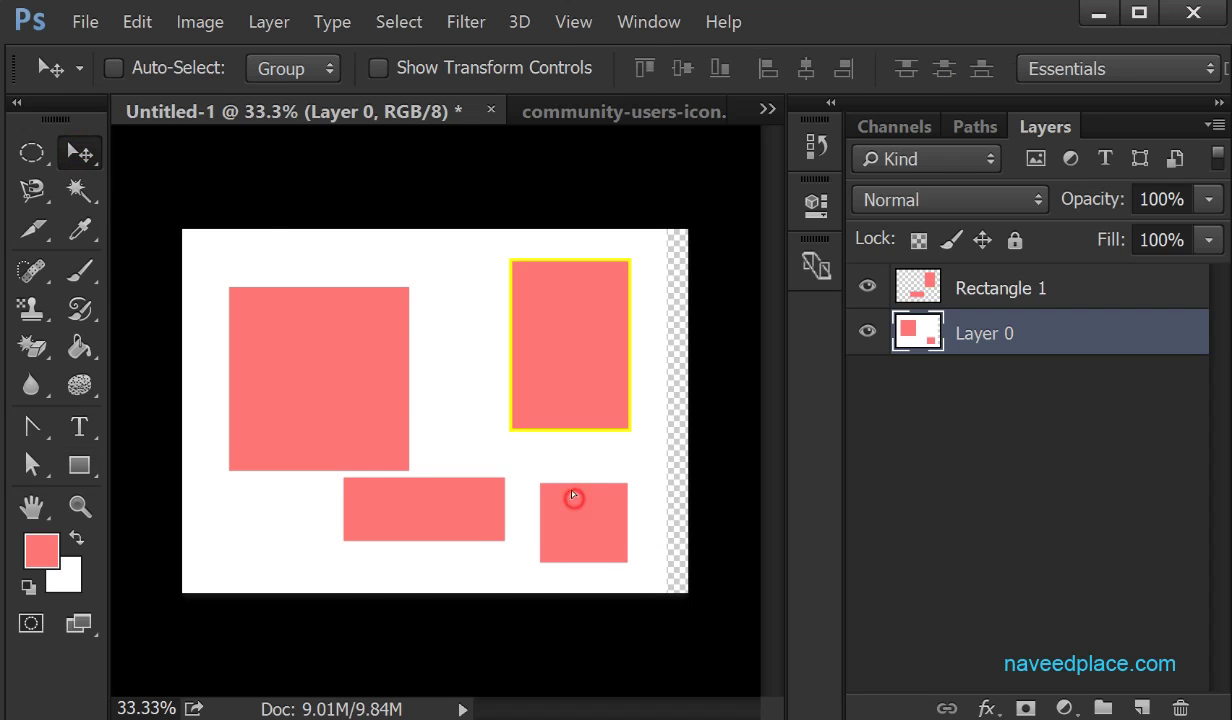
pyautogui.moveTo(575, 501); pyautogui.dragTo(572, 503)
pyautogui.click(137, 21)
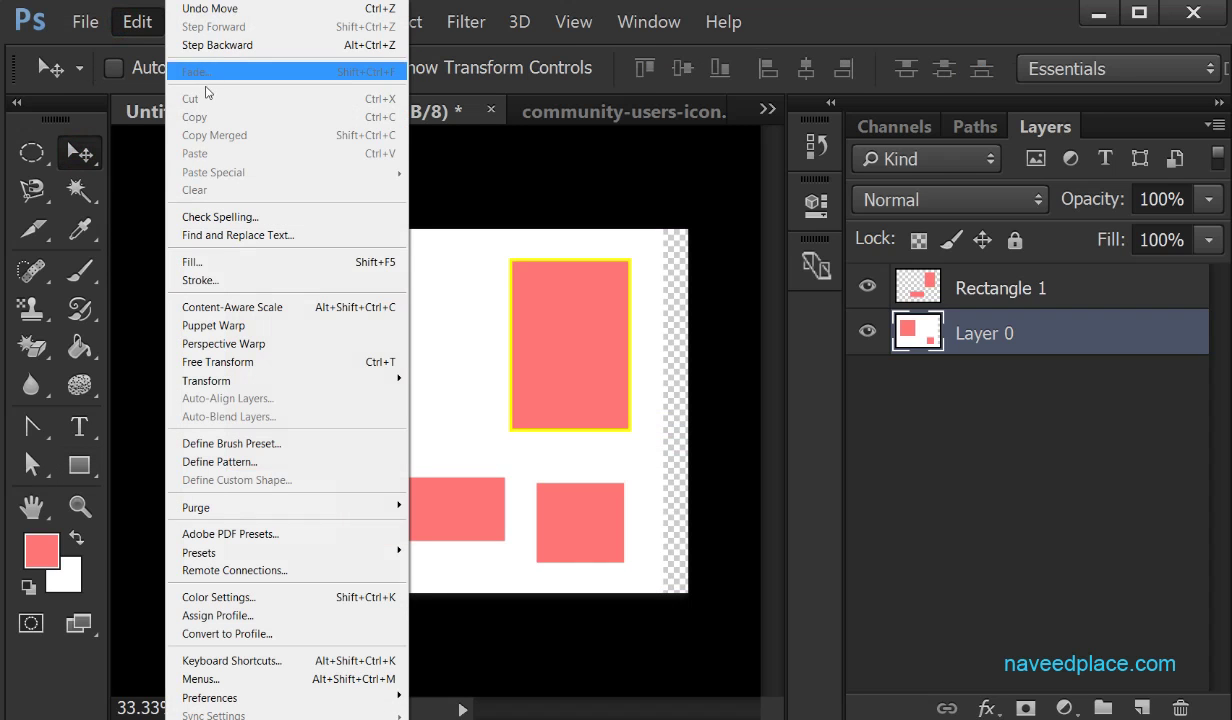
pyautogui.click(115, 277)
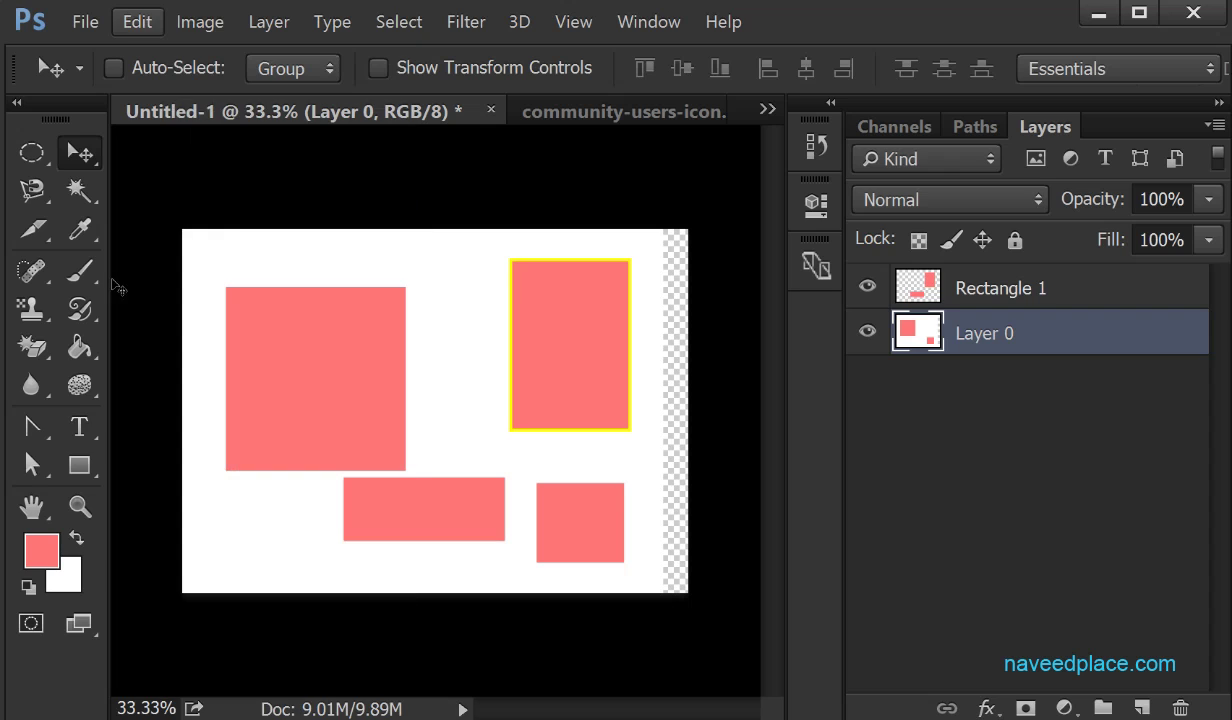
pyautogui.click(79, 465)
pyautogui.click(145, 470)
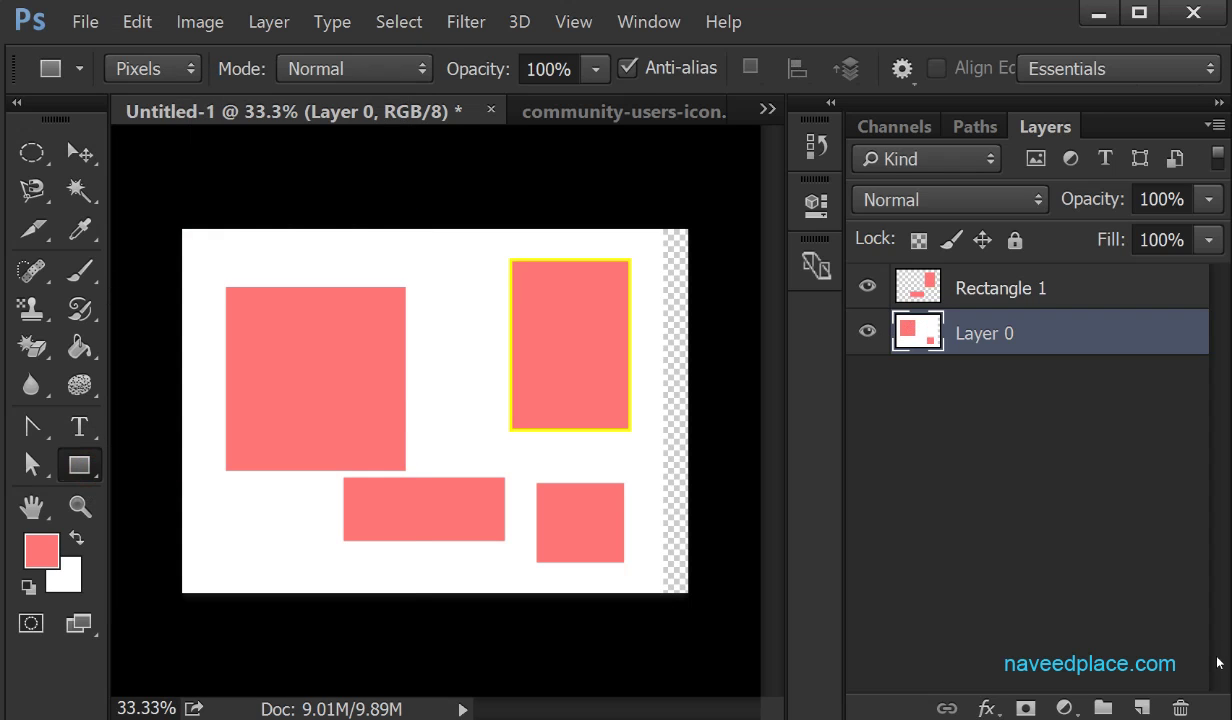
# Step: Delete Layer 0, add a new empty layer, and hide Rectangle 1
pyautogui.click(1190, 710)
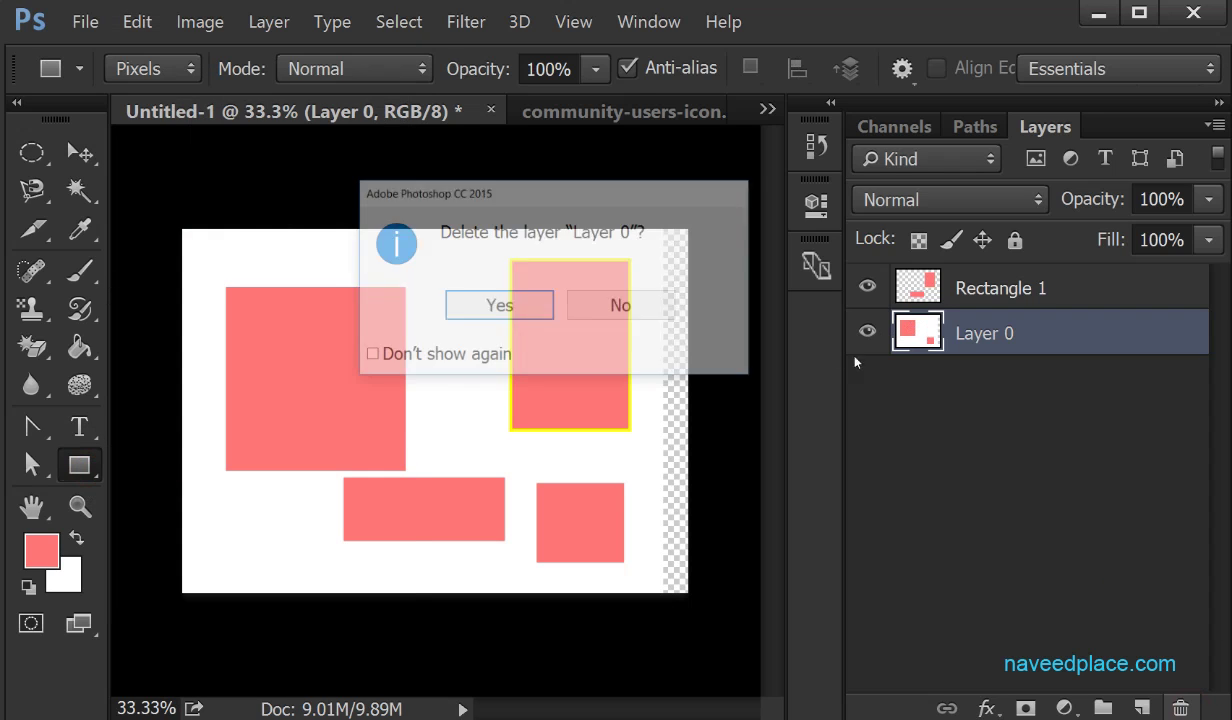
pyautogui.click(485, 300)
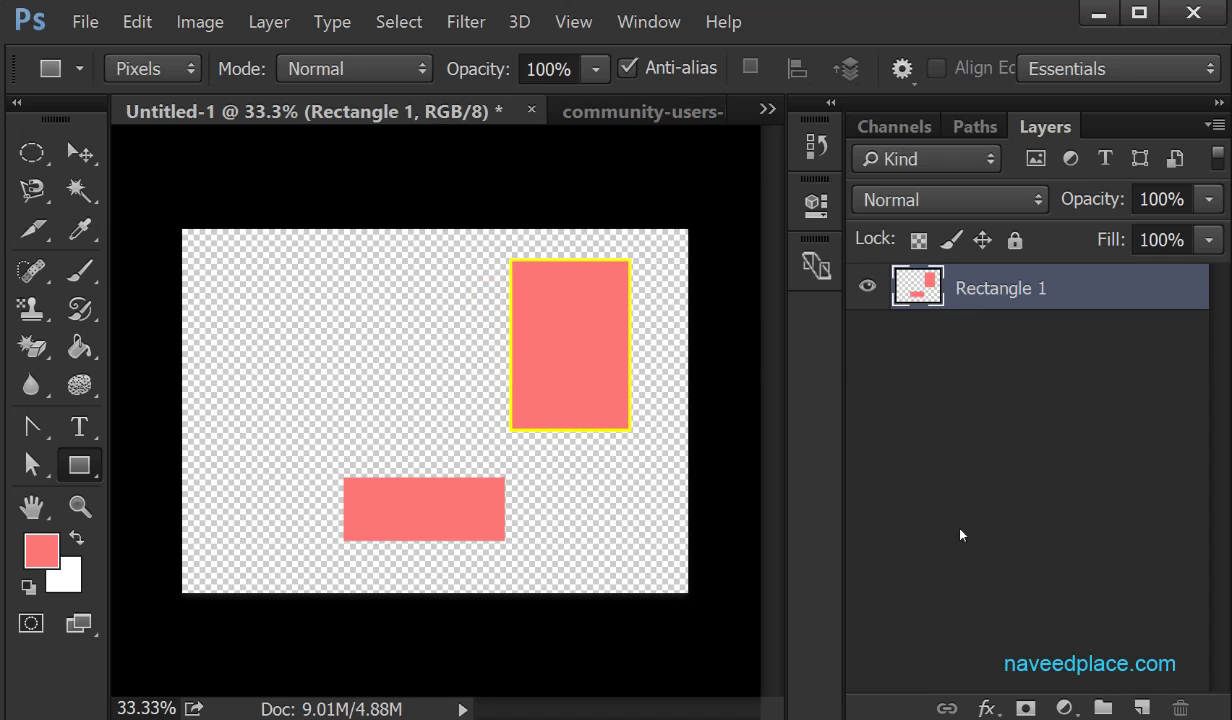
pyautogui.click(1147, 708)
pyautogui.click(867, 331)
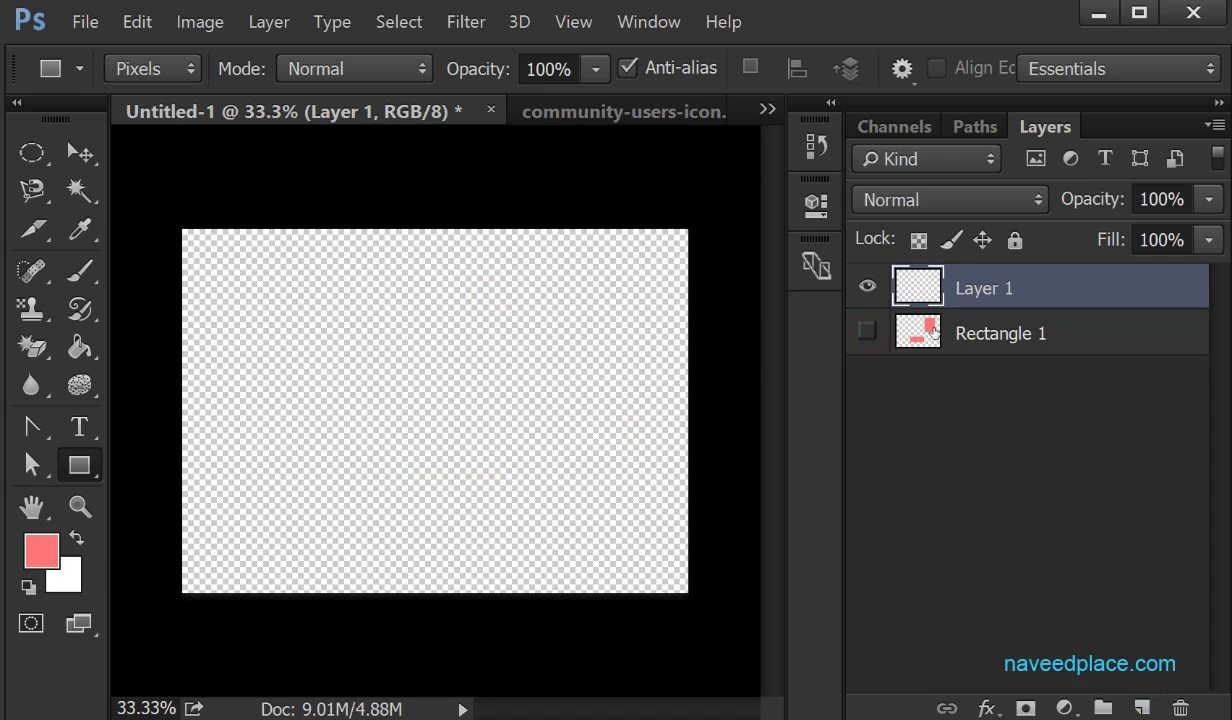
# Step: Draw a pink Shape-mode rectangle left of centre and collapse its Properties panel
pyautogui.rightClick(79, 465)
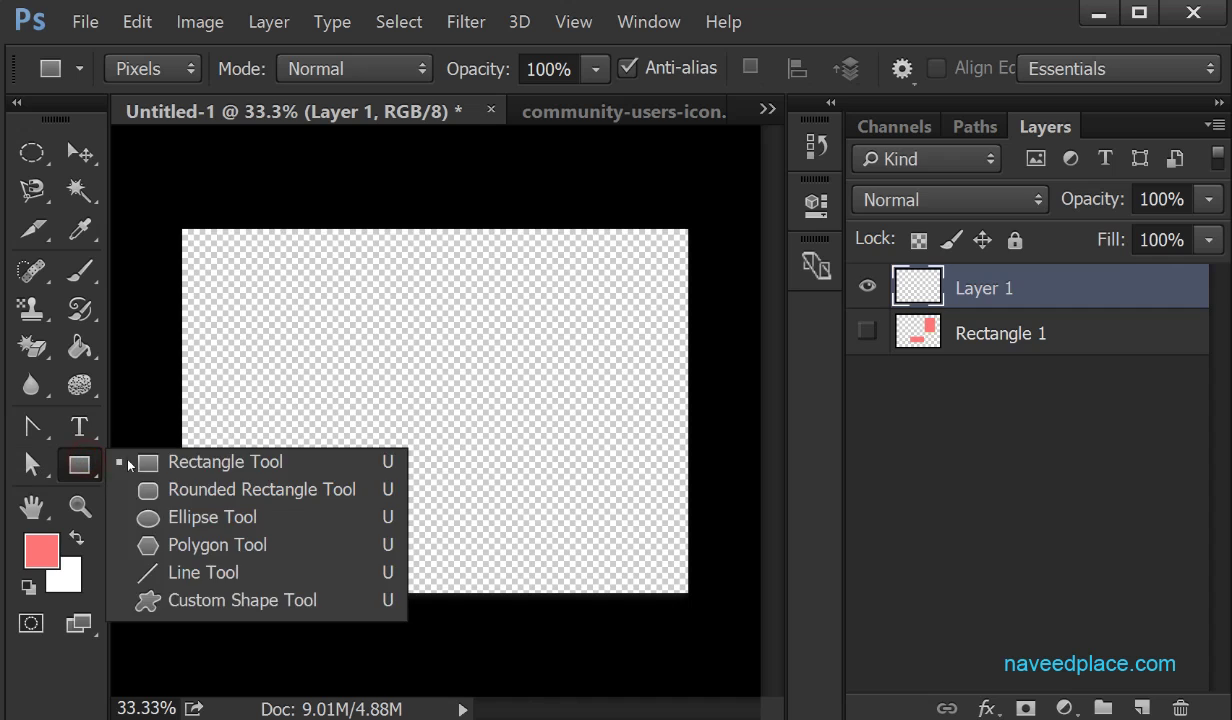
pyautogui.click(136, 460)
pyautogui.click(157, 70)
pyautogui.click(152, 98)
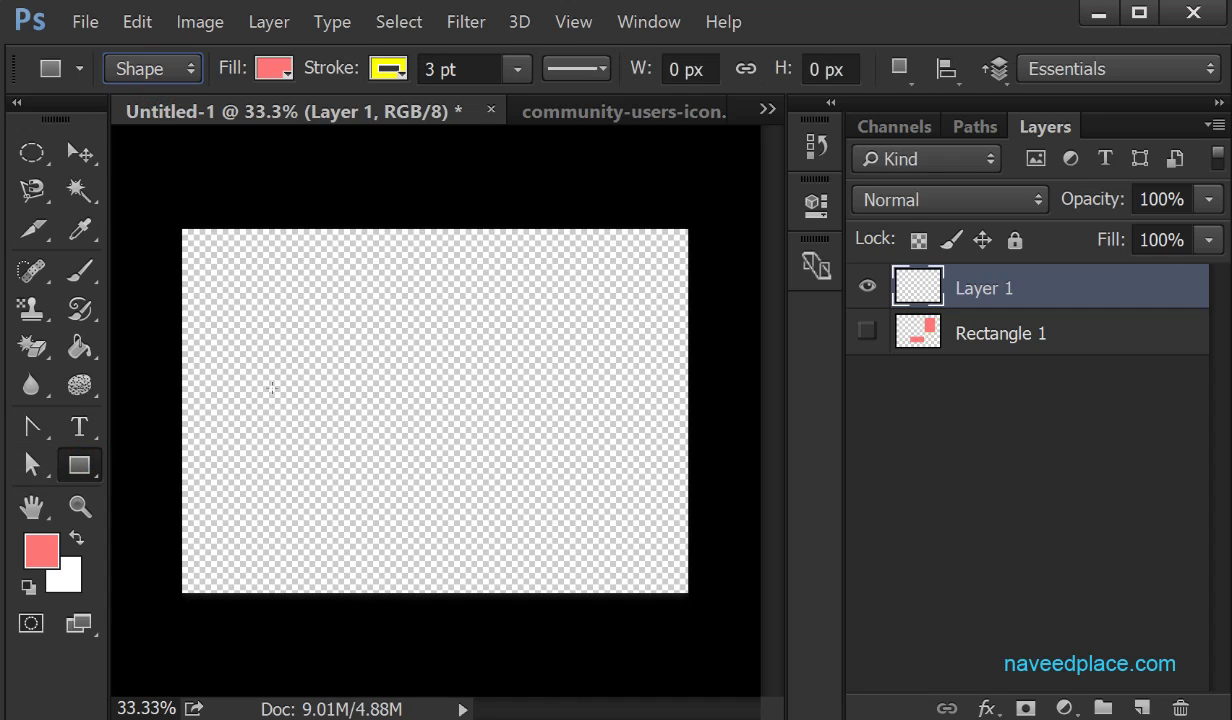
pyautogui.moveTo(268, 354); pyautogui.dragTo(518, 531)
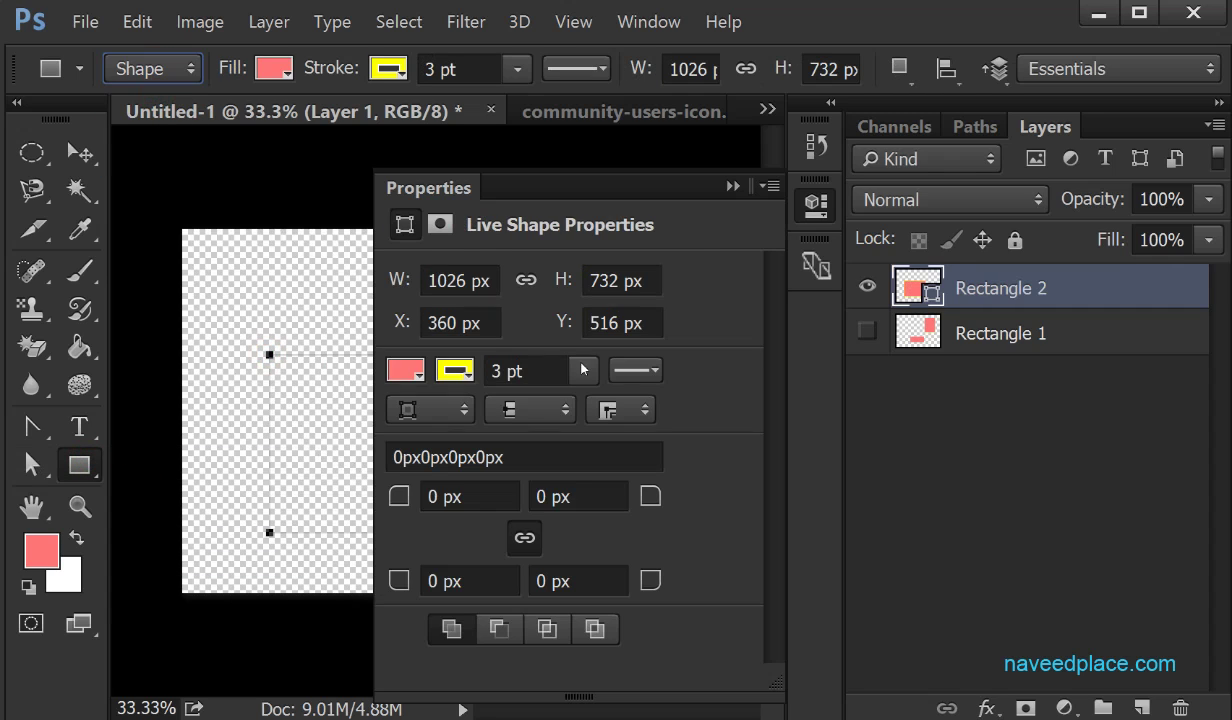
pyautogui.click(731, 186)
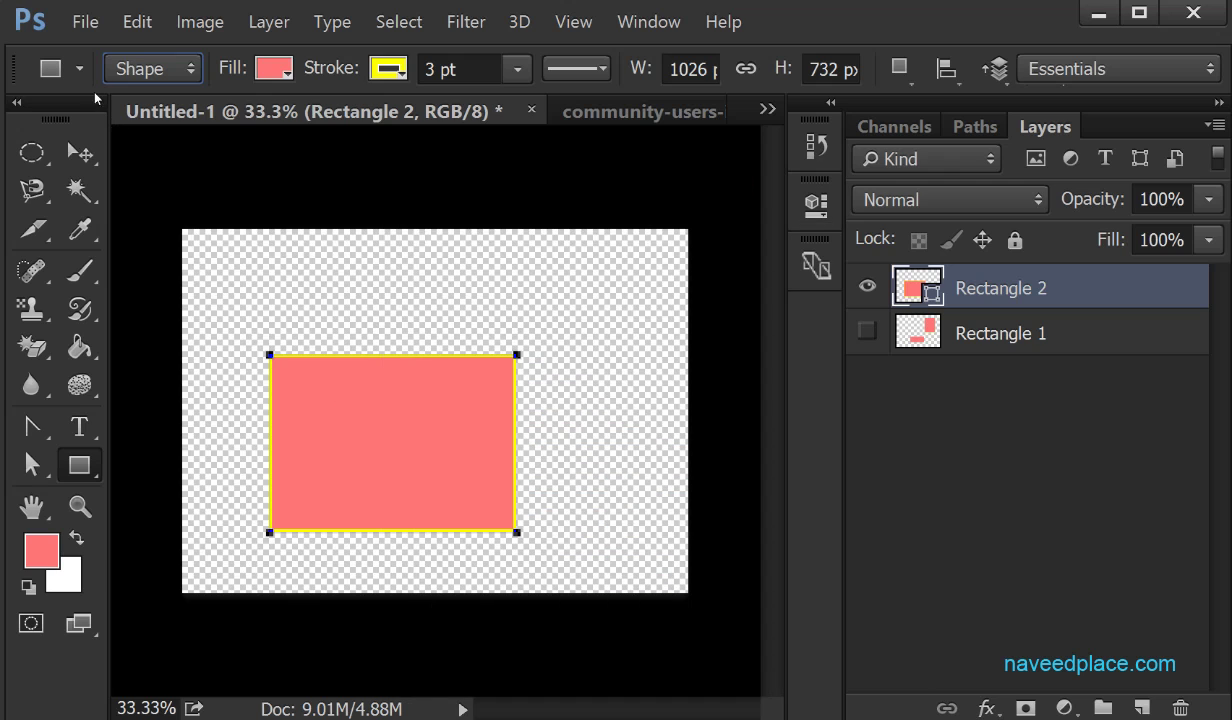
# Step: Open the Edit menu to browse its commands down to Copy
pyautogui.click(133, 24)
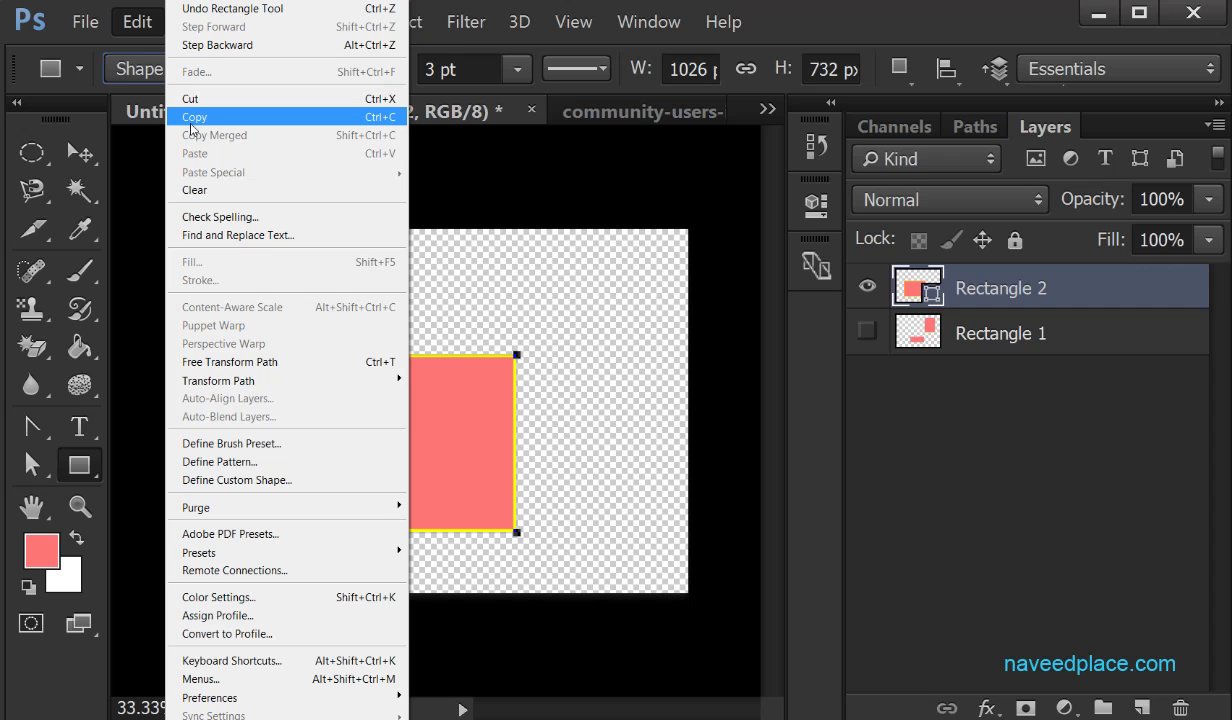
# Step: Copy the pink rectangle shape and paste it with Edit > Paste
pyautogui.click(191, 126)
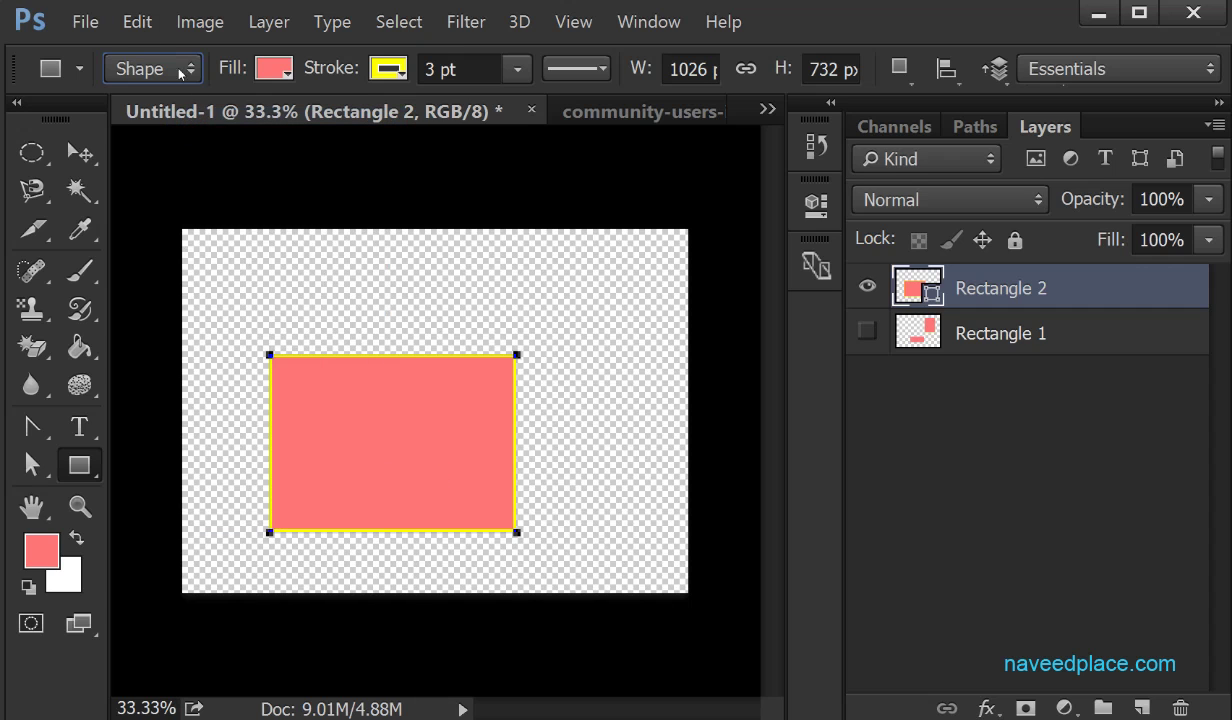
pyautogui.click(137, 21)
pyautogui.click(180, 117)
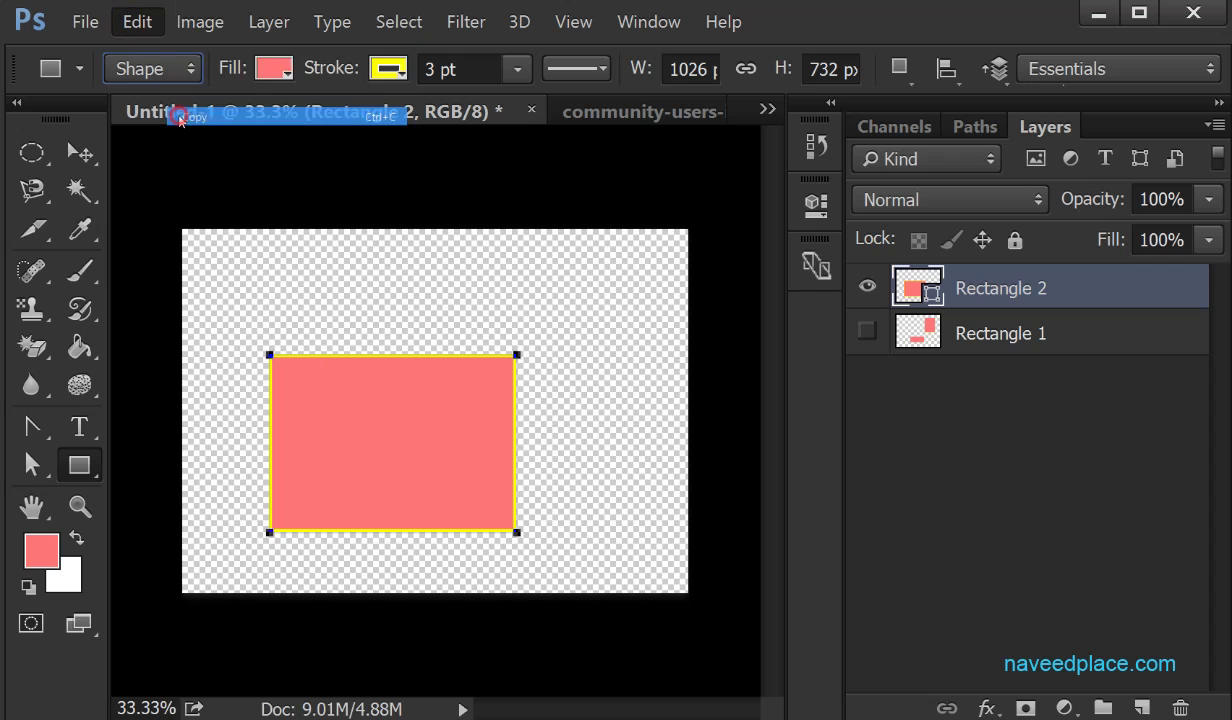
pyautogui.click(137, 21)
pyautogui.click(213, 153)
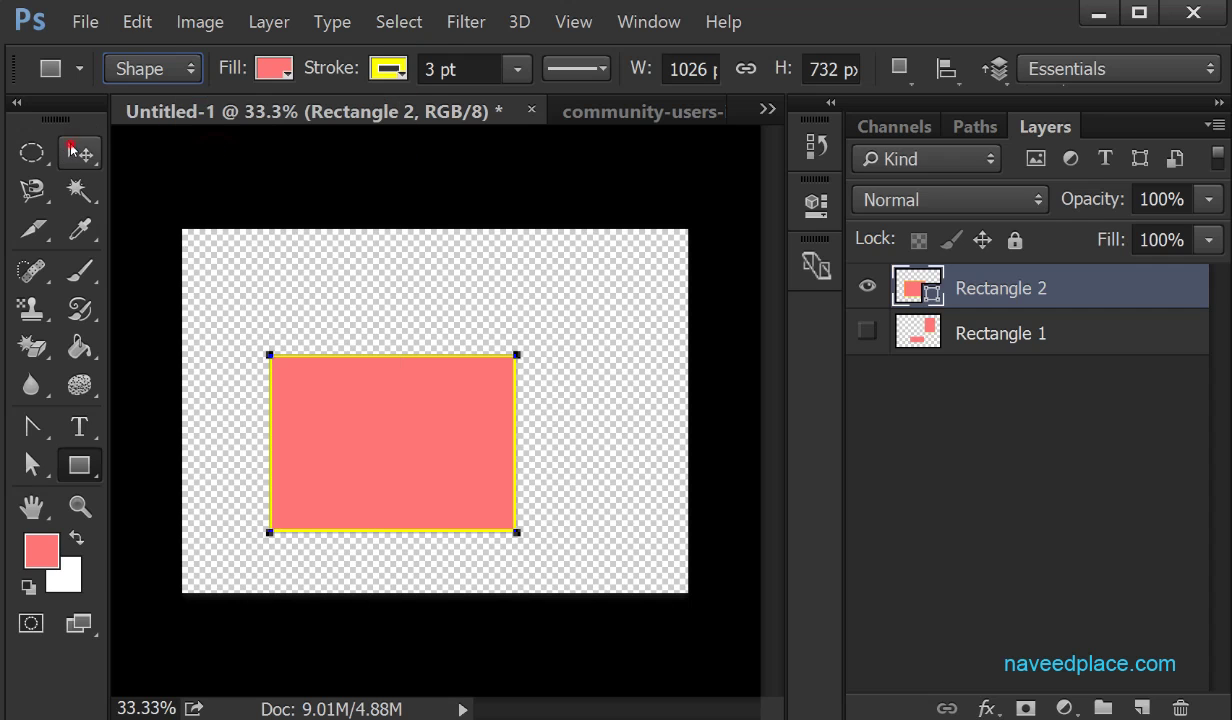
# Step: Drag the rectangle into the canvas's top-left corner with the Move tool, pasting once more
pyautogui.rightClick(80, 152)
pyautogui.click(165, 153)
pyautogui.moveTo(395, 452); pyautogui.dragTo(326, 396)
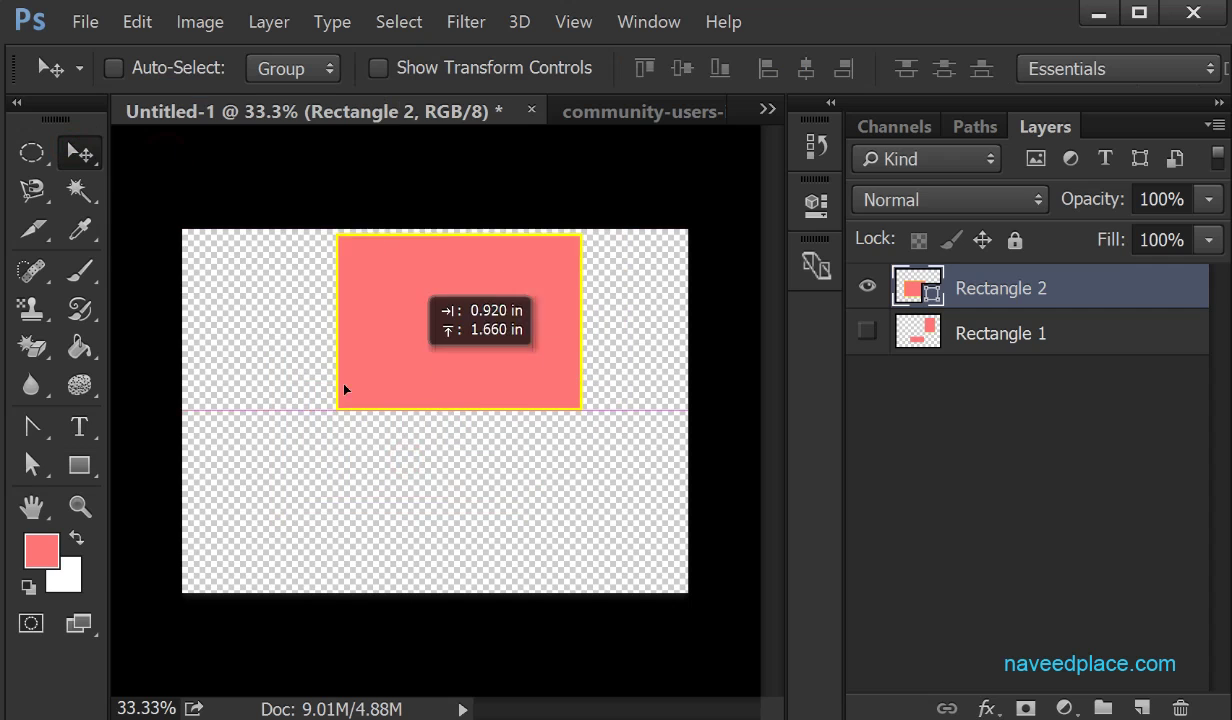
pyautogui.click(137, 22)
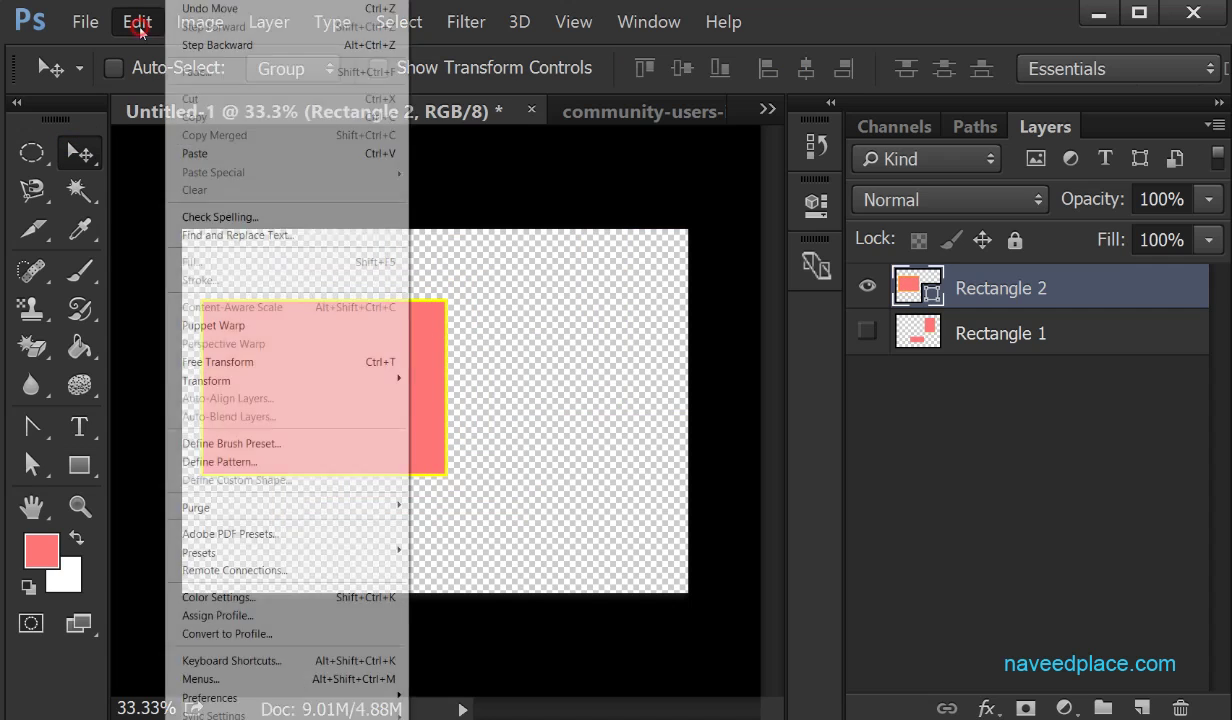
pyautogui.click(203, 160)
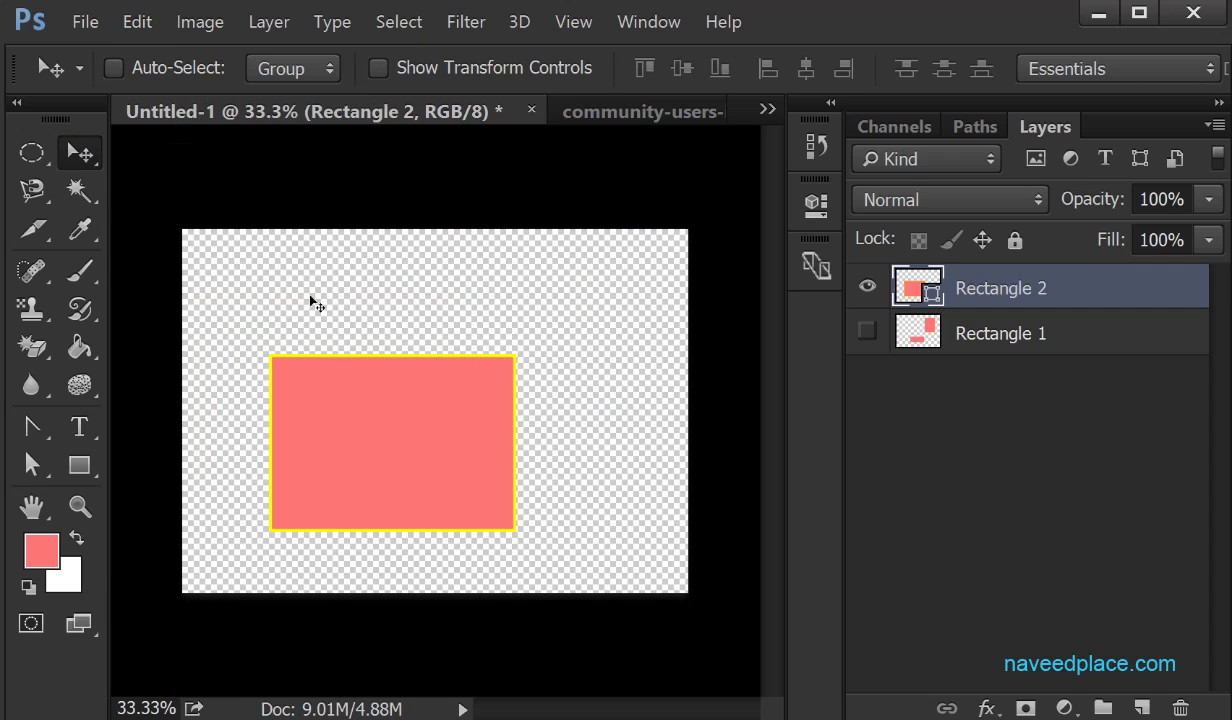
pyautogui.moveTo(375, 398); pyautogui.dragTo(323, 345)
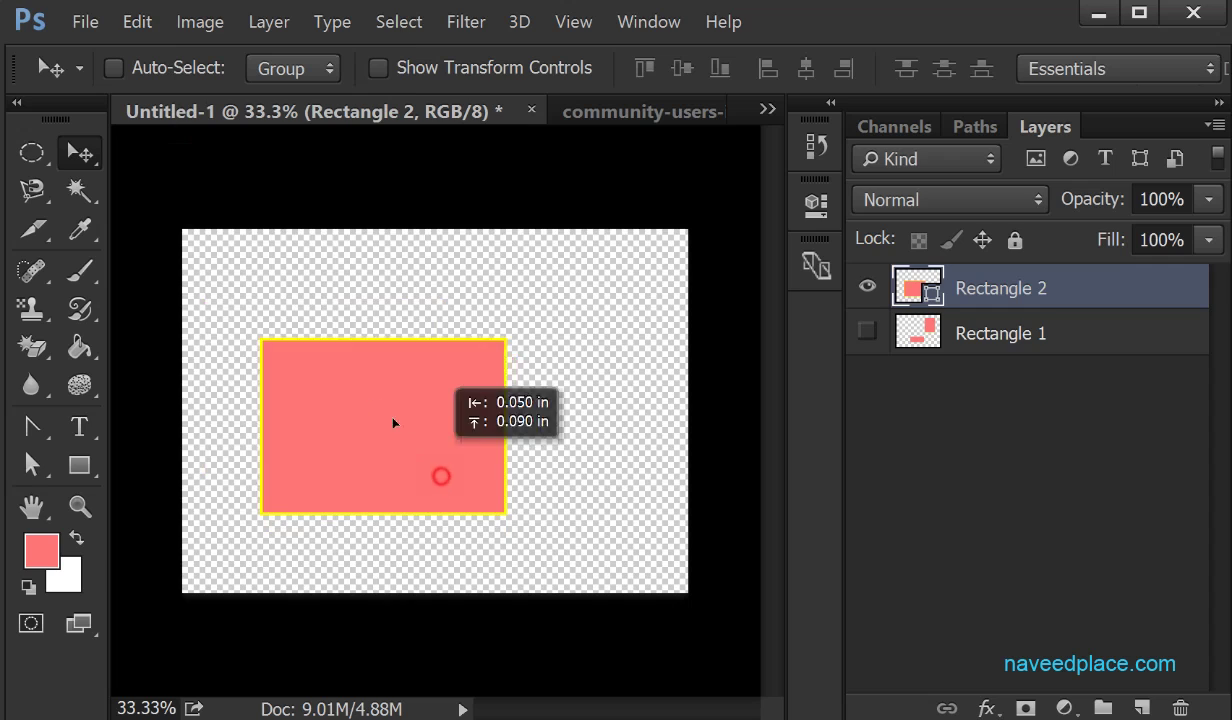
# Step: Add an empty Layer 1 above Rectangle 1, then paste into it and undo the paste
pyautogui.click(1061, 344)
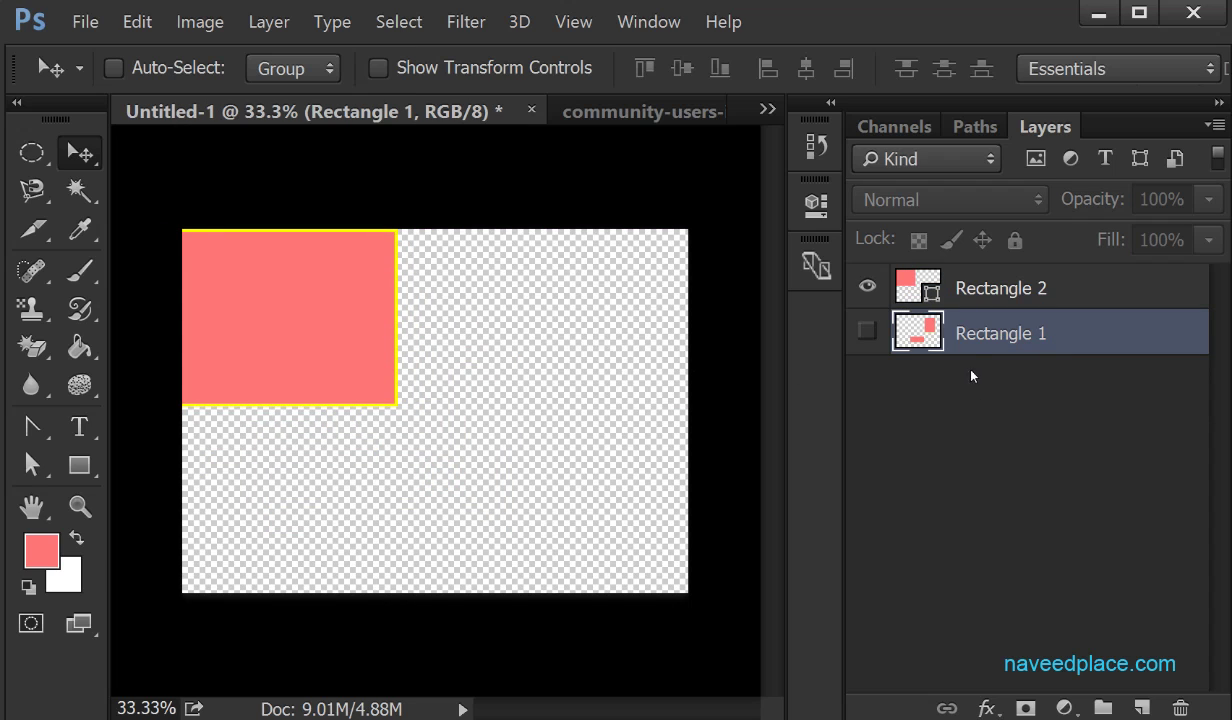
pyautogui.click(1157, 706)
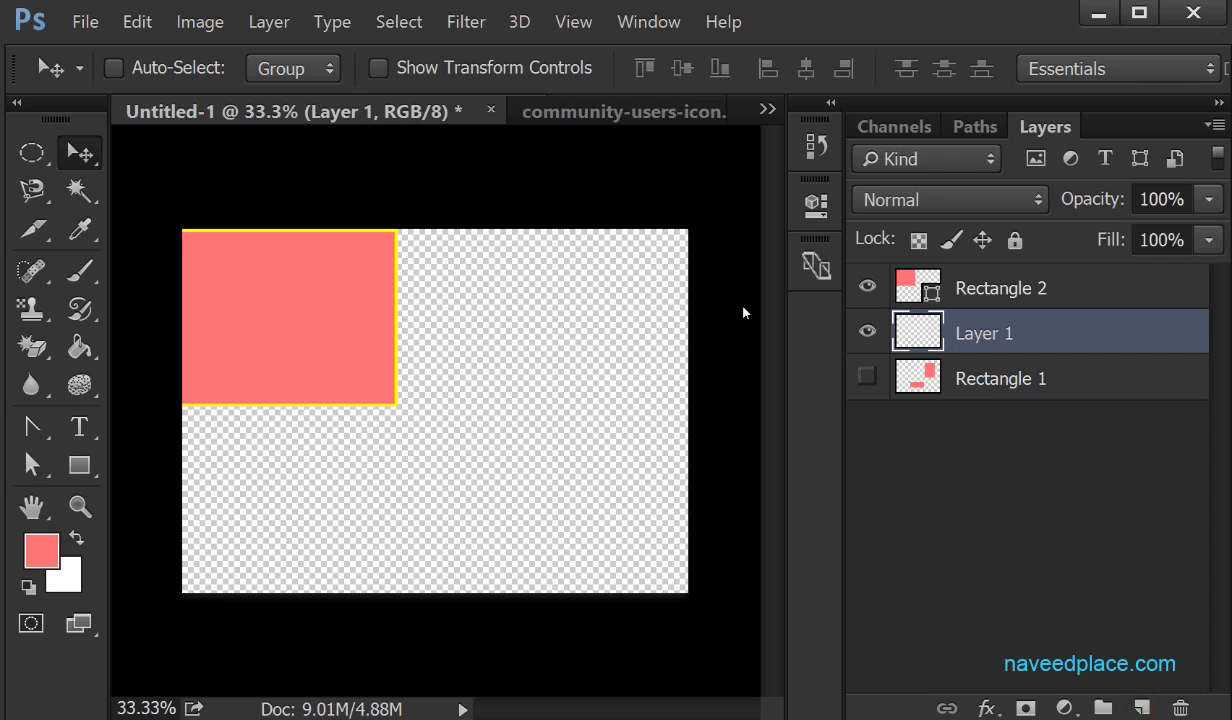
pyautogui.click(137, 21)
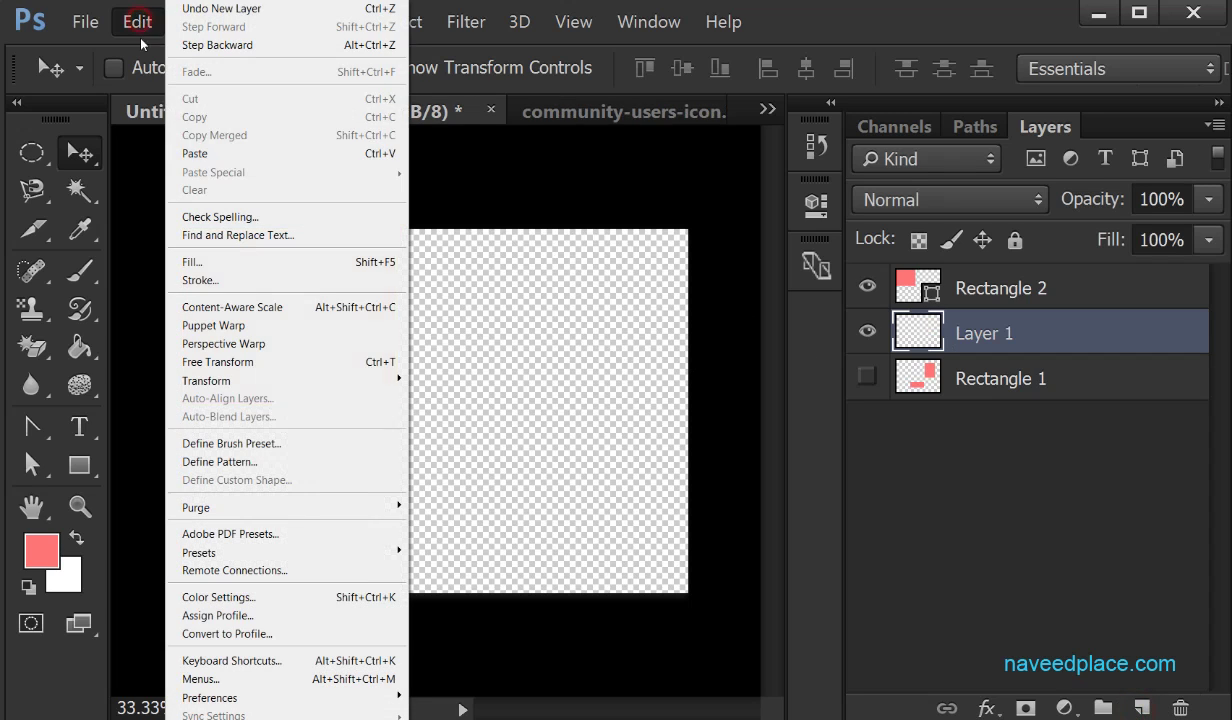
pyautogui.click(188, 148)
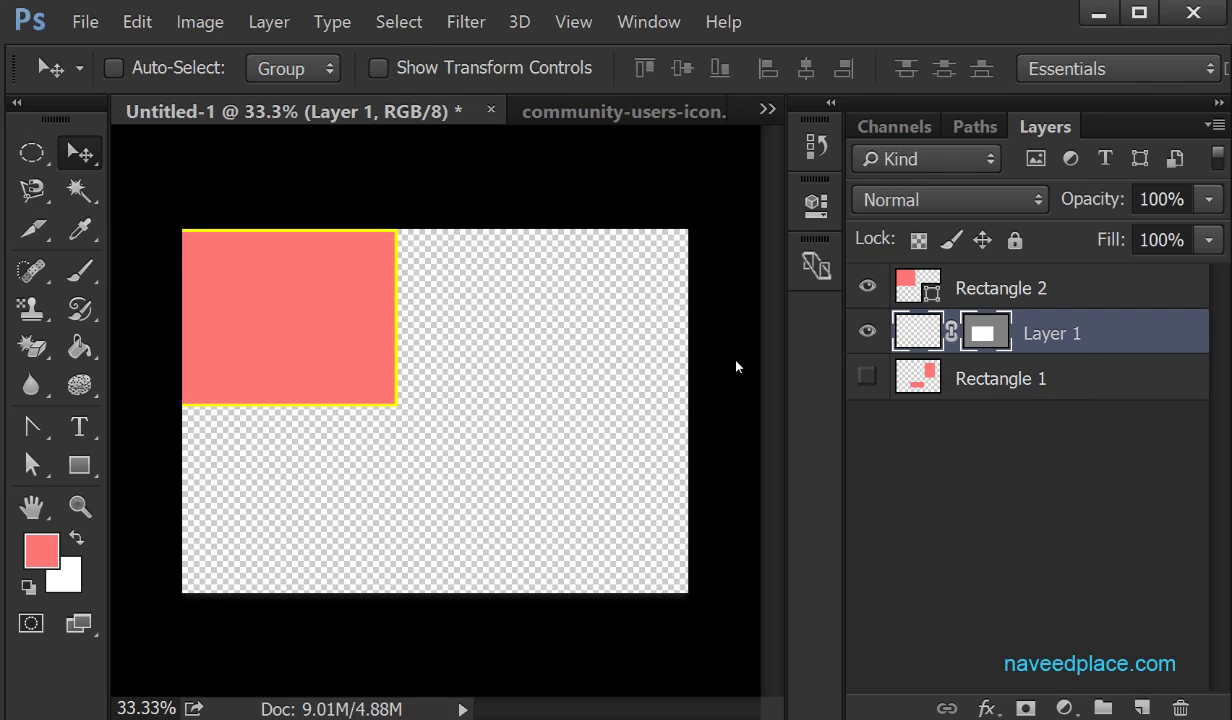
pyautogui.press('ctrl')
pyautogui.hotkey('ctrl', 'z')
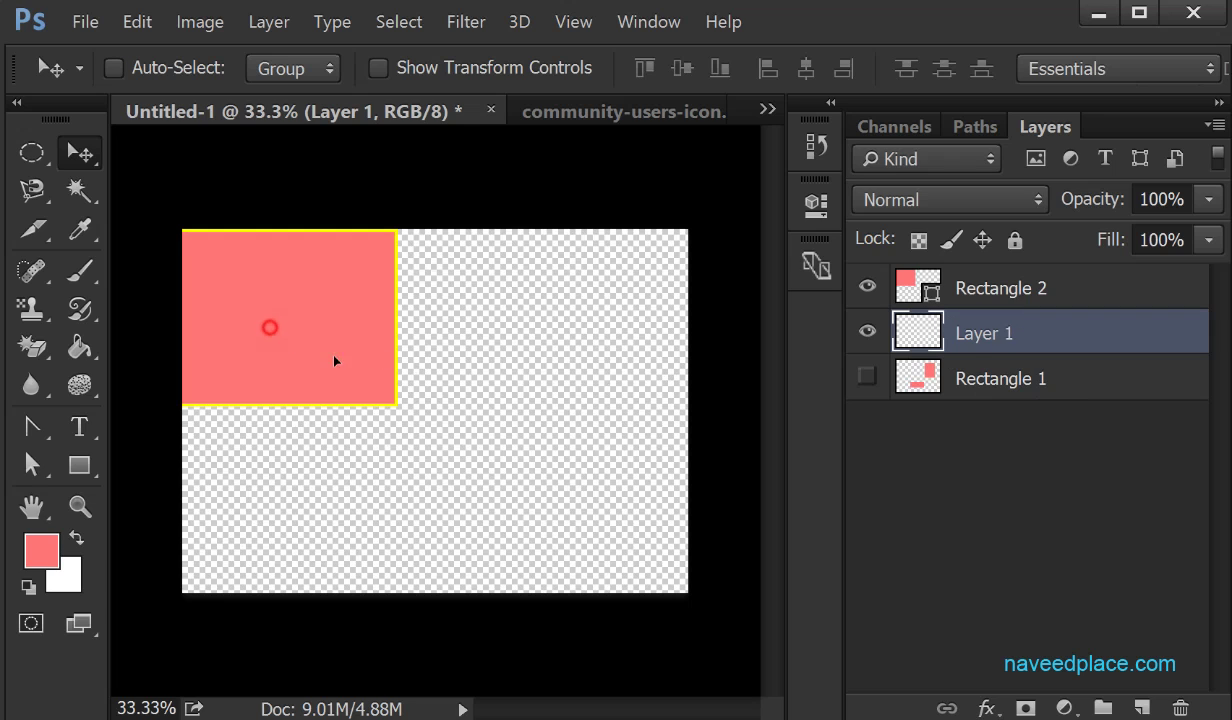
pyautogui.moveTo(335, 331); pyautogui.dragTo(395, 392)
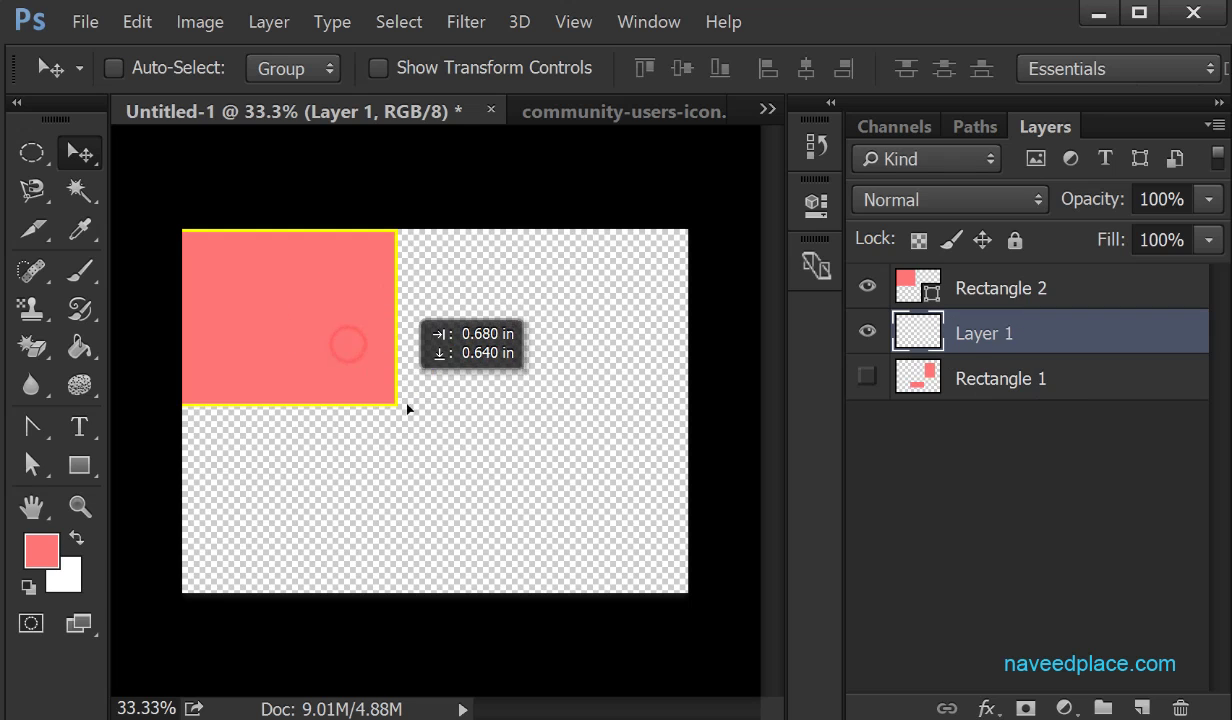
# Step: Select the Rectangle 2 layer and bring up the Edit menu
pyautogui.click(124, 30)
pyautogui.click(670, 356)
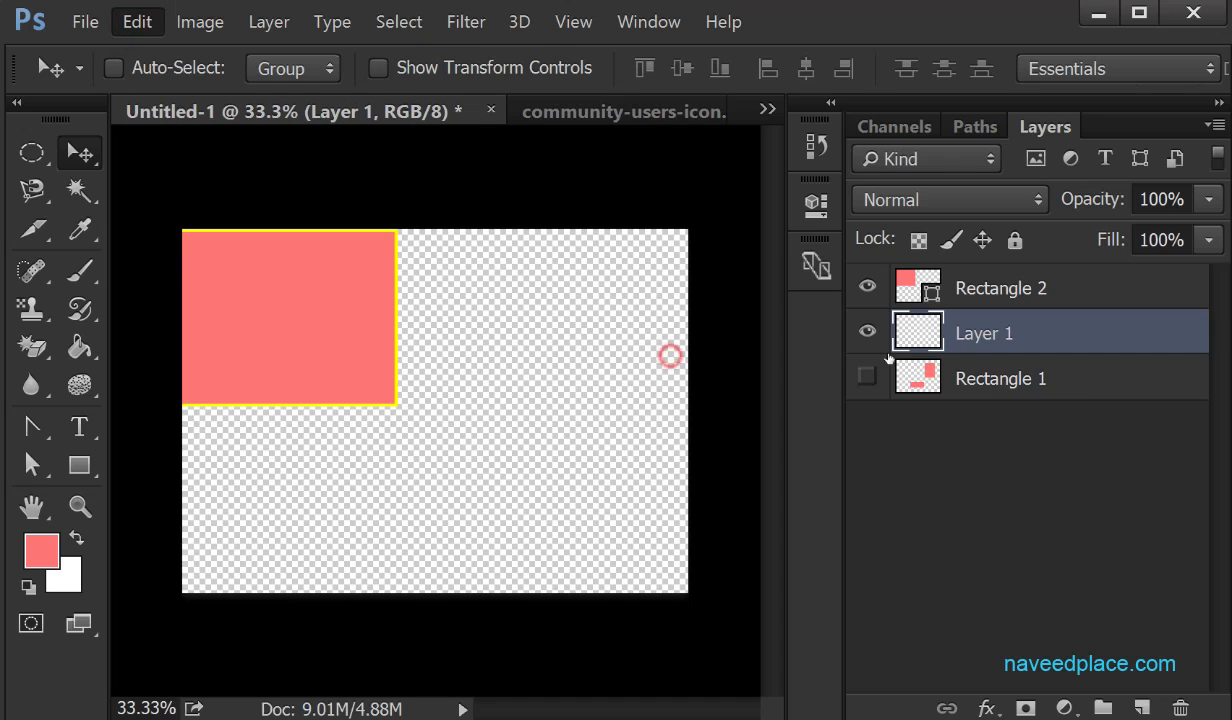
pyautogui.click(1045, 292)
pyautogui.click(124, 22)
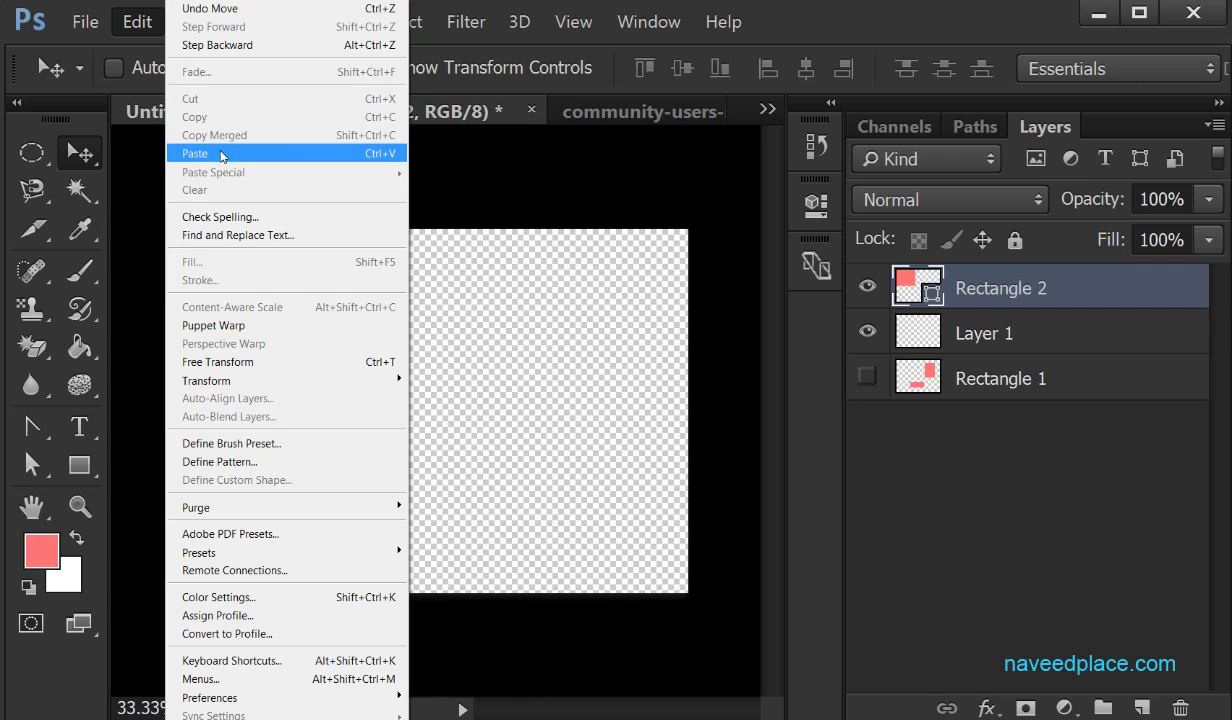
# Step: Paste the copied rectangle, then draw a new rectangle right of the canvas centre
pyautogui.click(222, 155)
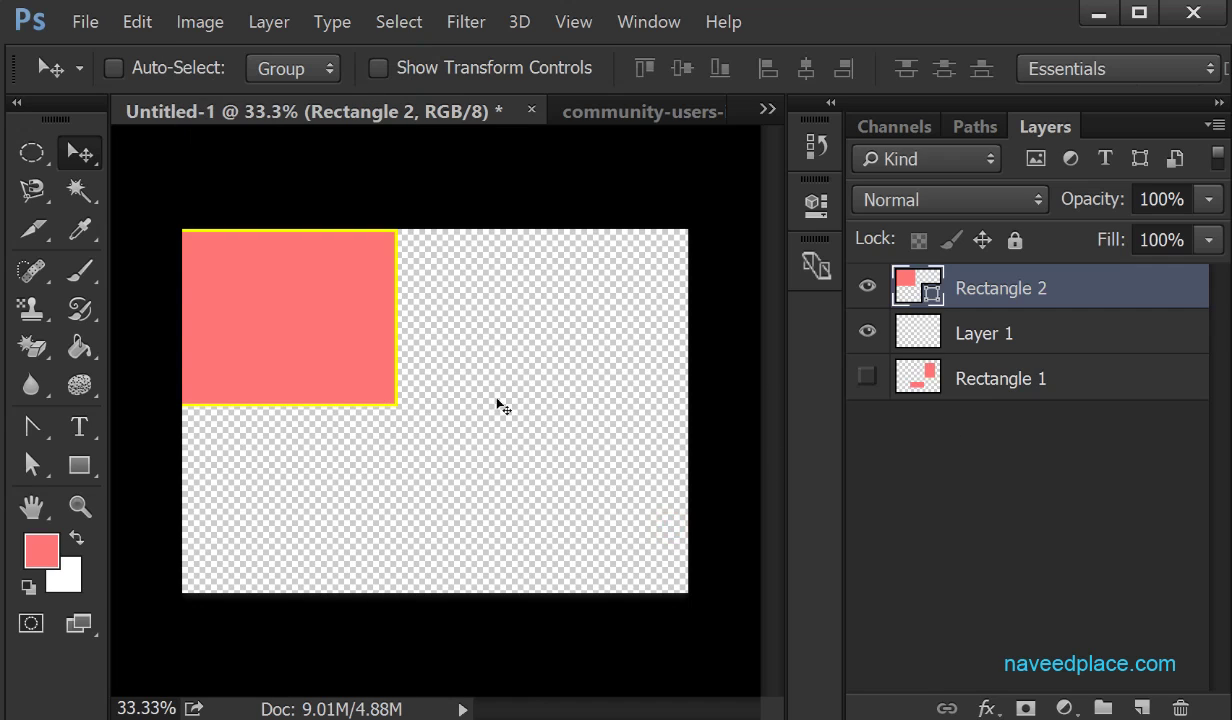
pyautogui.click(79, 465)
pyautogui.rightClick(79, 465)
pyautogui.click(130, 462)
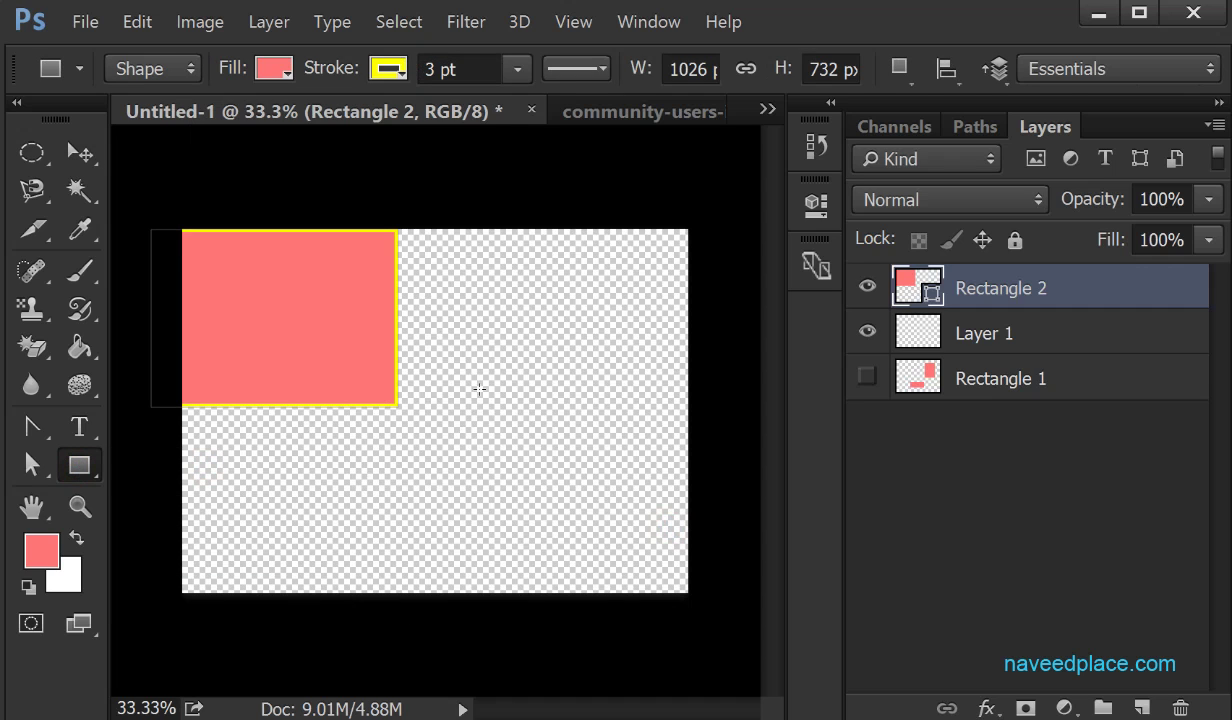
pyautogui.moveTo(479, 375)
pyautogui.mouseDown()
pyautogui.moveTo(481, 489)
pyautogui.moveTo(650, 517)
pyautogui.mouseUp()
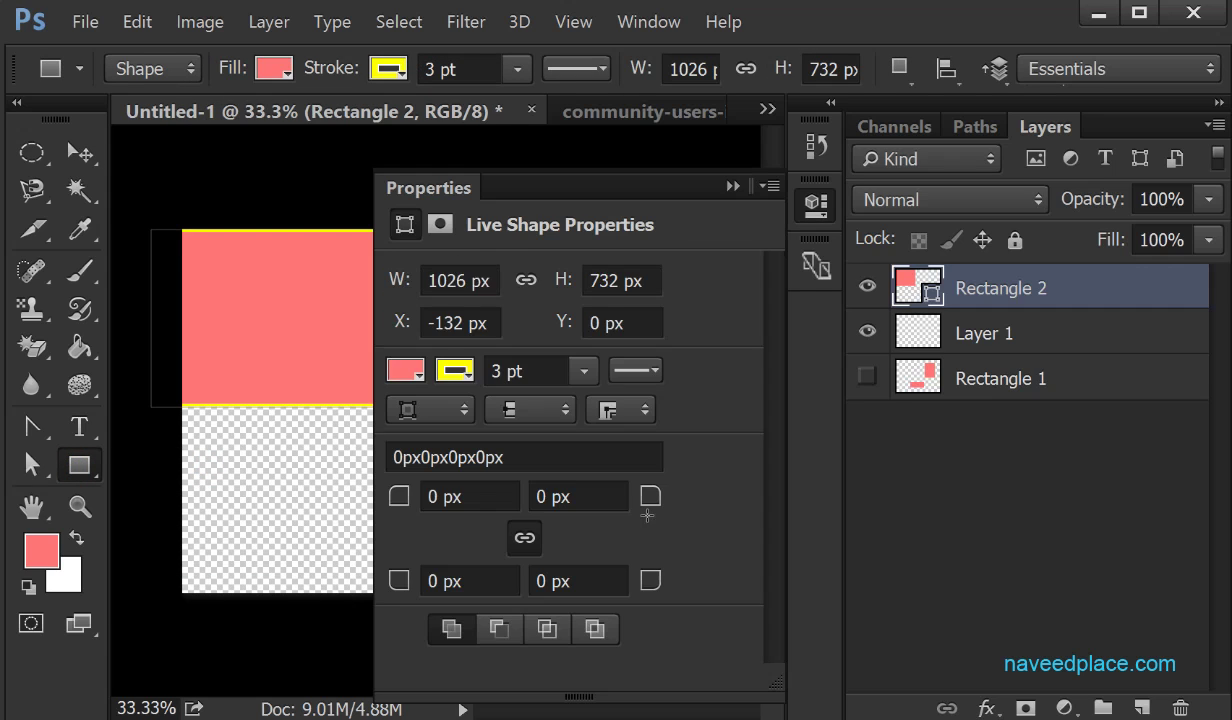
pyautogui.click(715, 172)
# Step: Cut Rectangle 3 and paste it twice into Rectangle 2
pyautogui.click(137, 21)
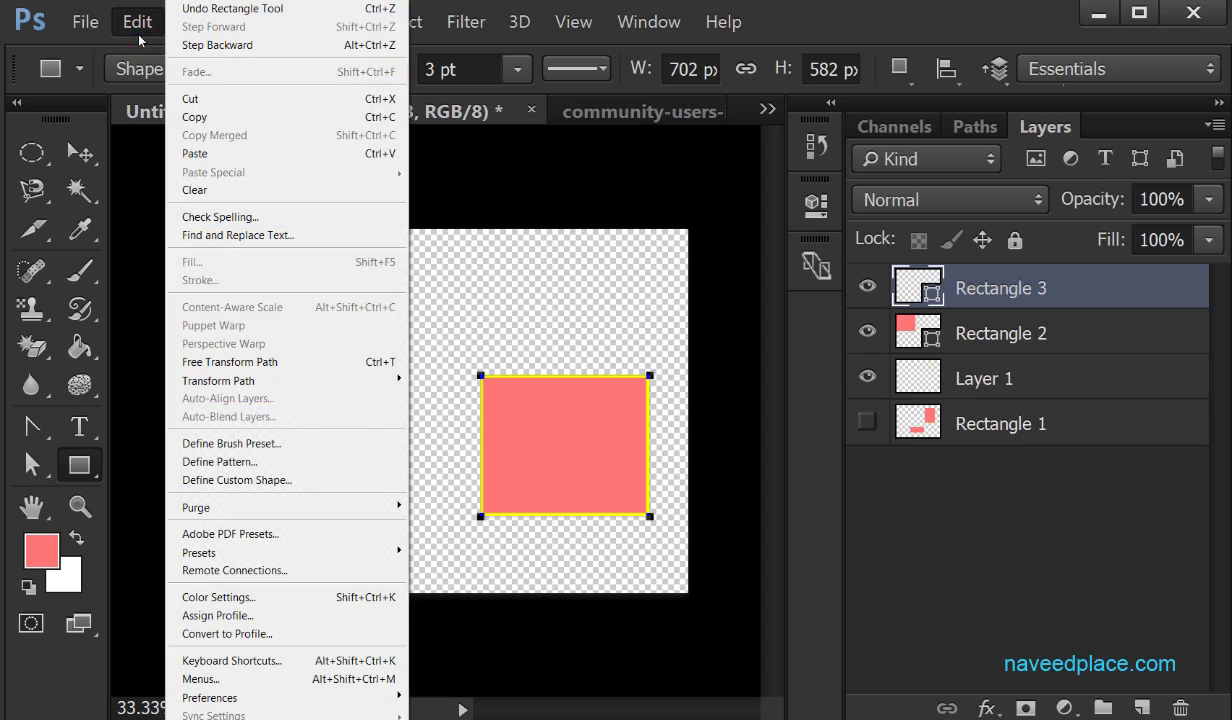
pyautogui.click(186, 99)
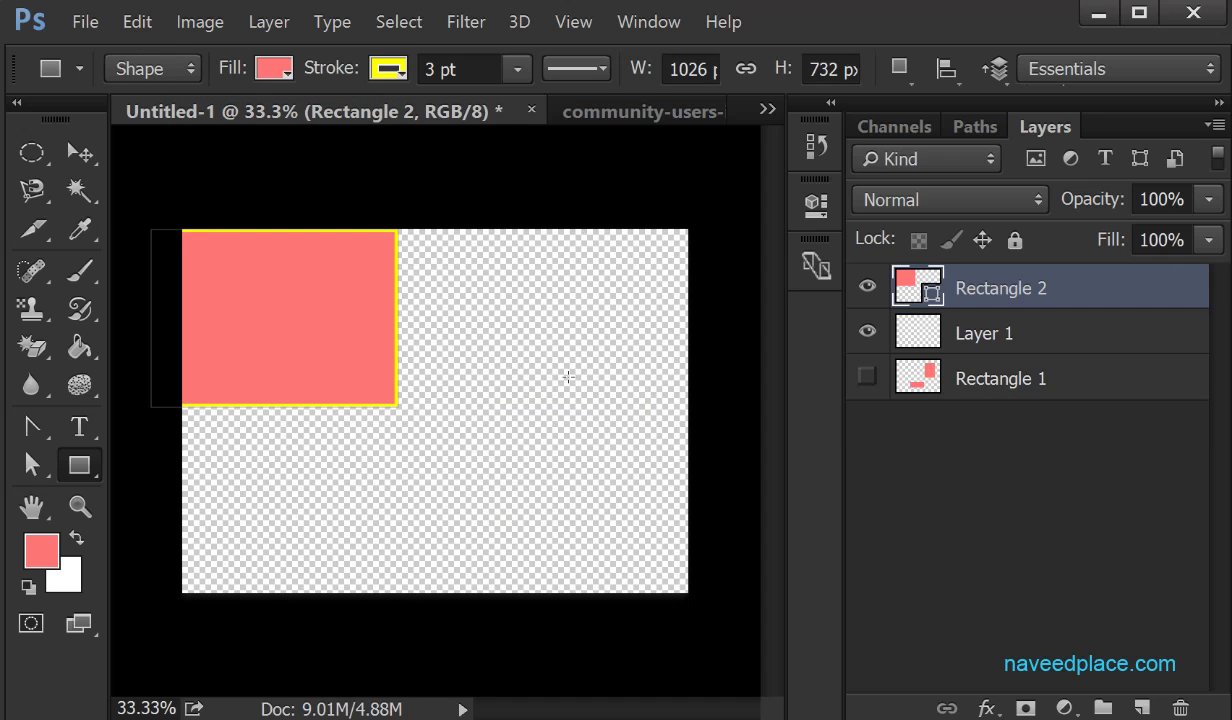
pyautogui.click(139, 36)
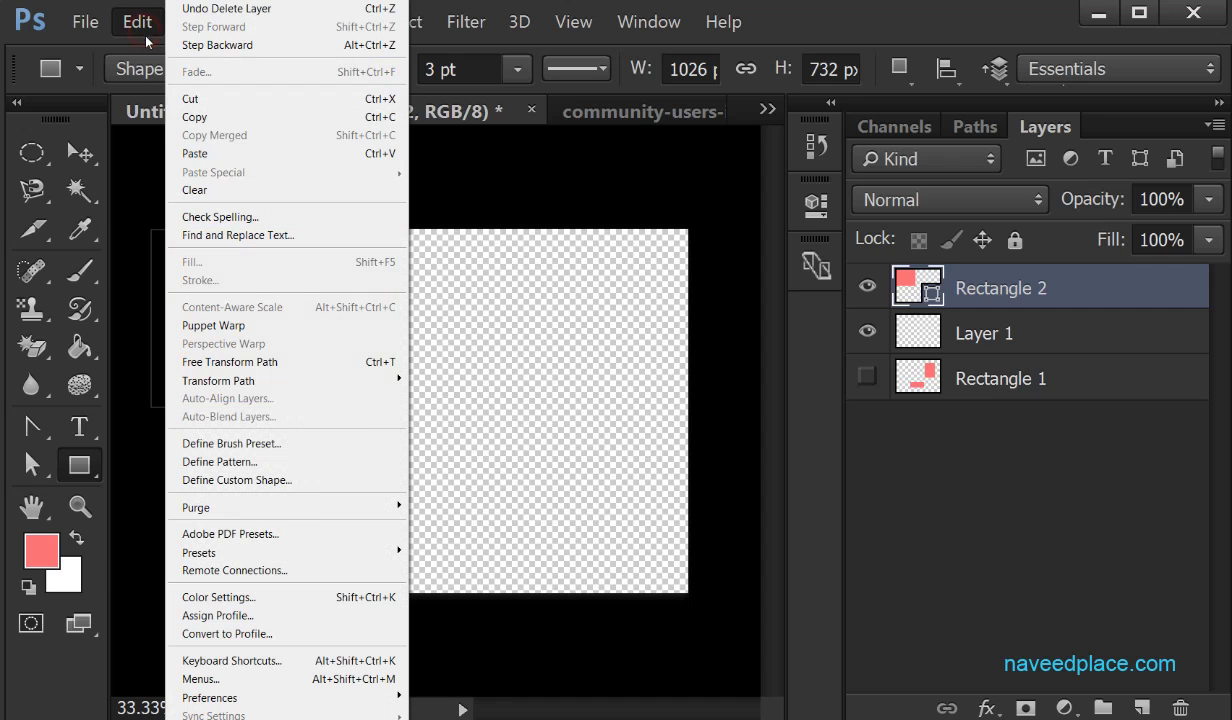
pyautogui.click(196, 153)
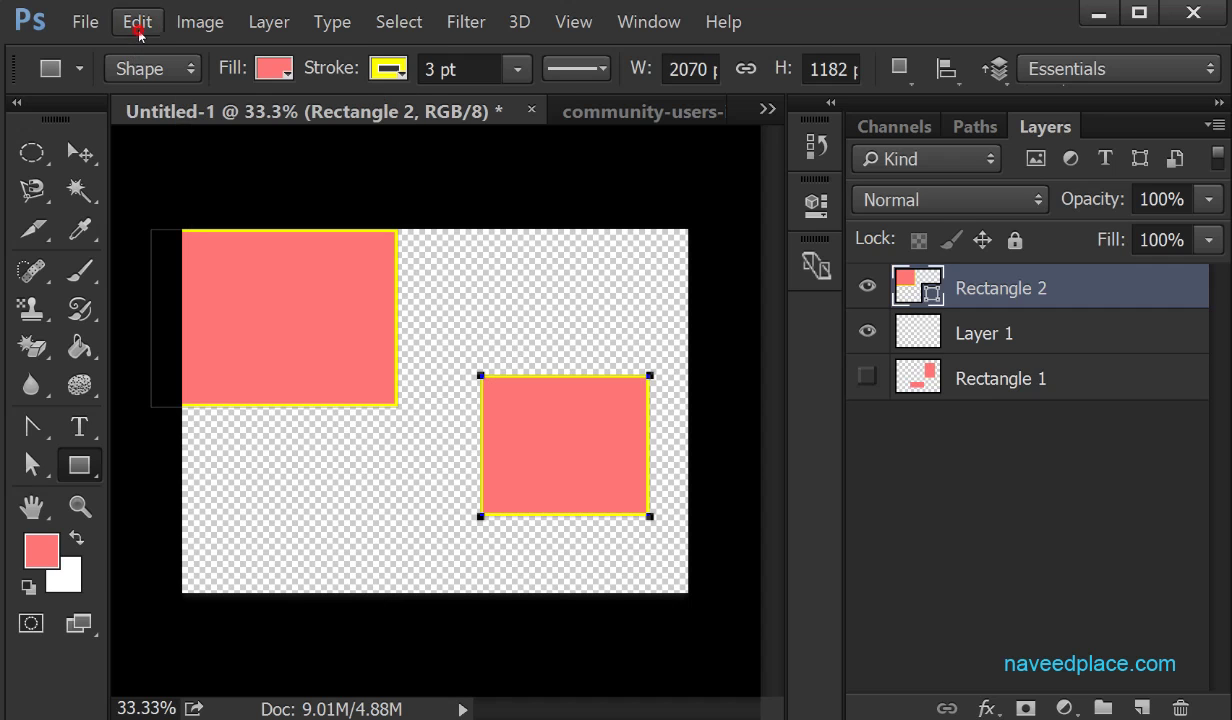
pyautogui.click(137, 21)
pyautogui.click(174, 152)
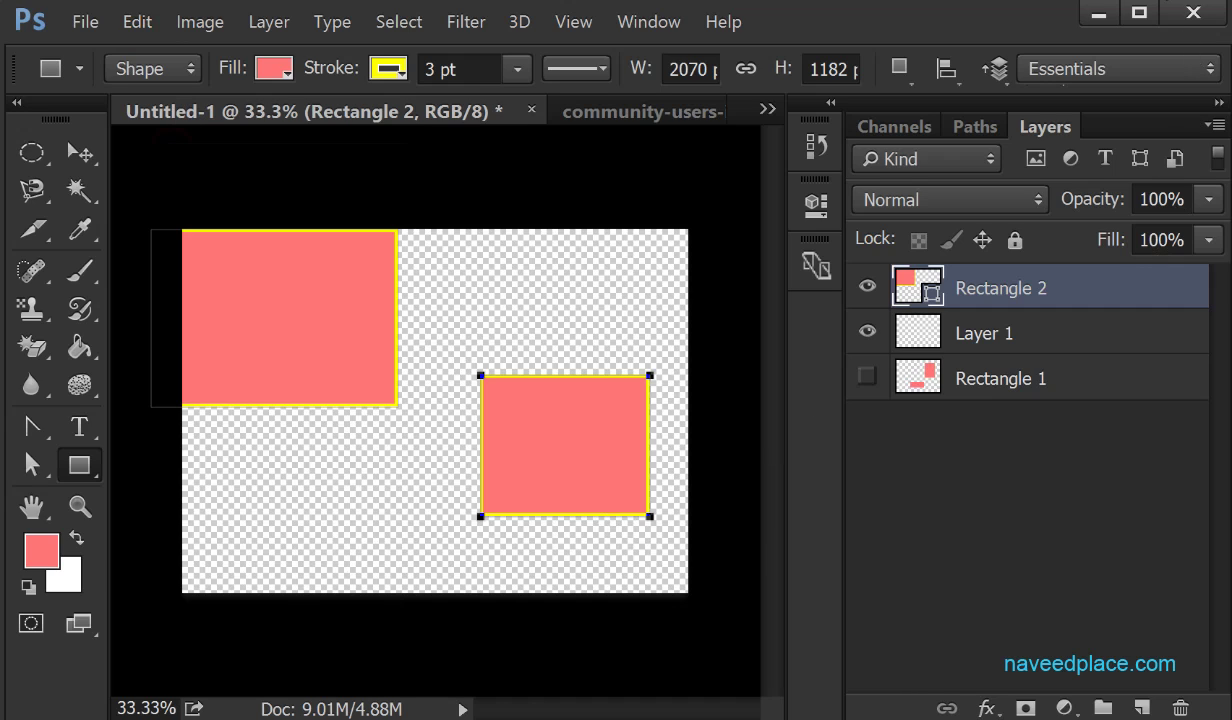
pyautogui.click(137, 21)
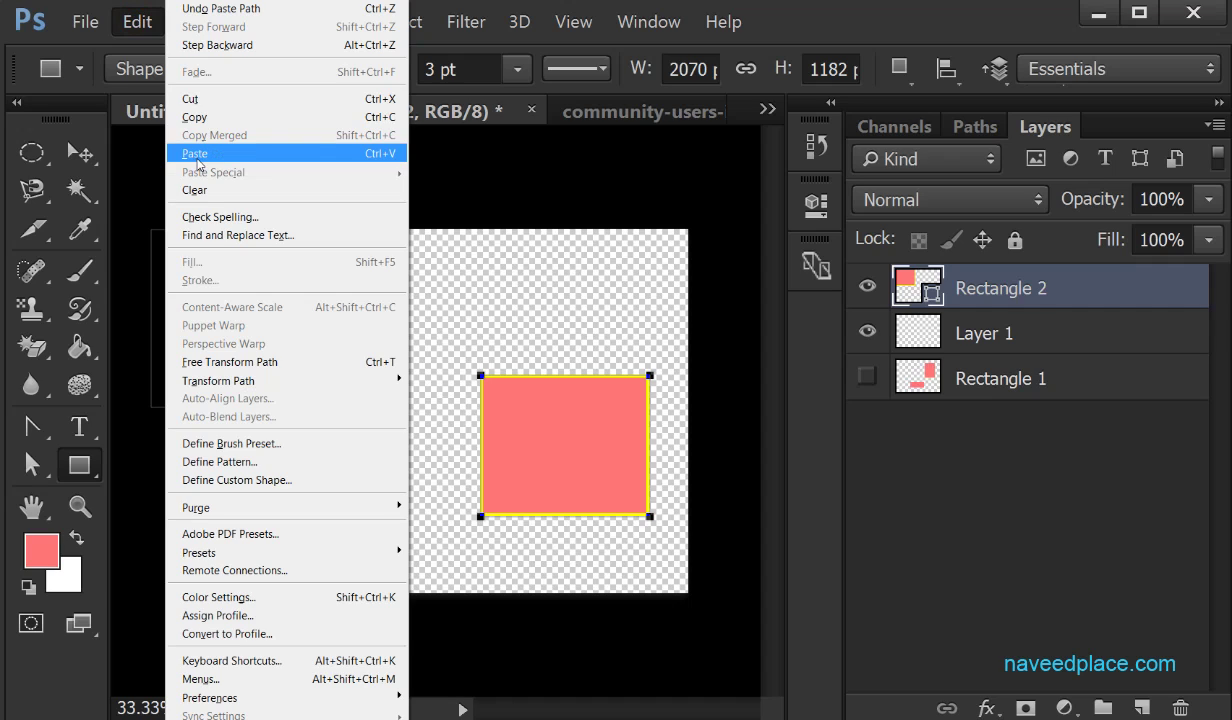
# Step: Paste the rectangle path again, then clear Rectangle 2's paths twice, converting the live shape
pyautogui.click(197, 158)
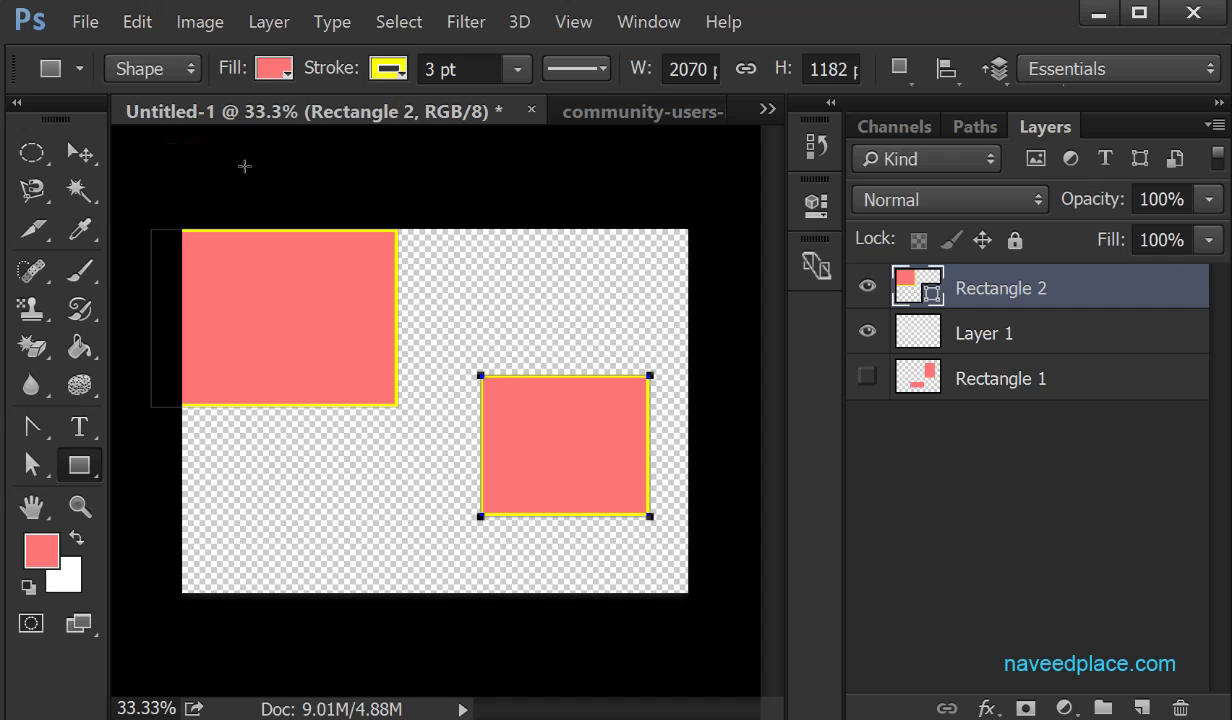
pyautogui.click(138, 24)
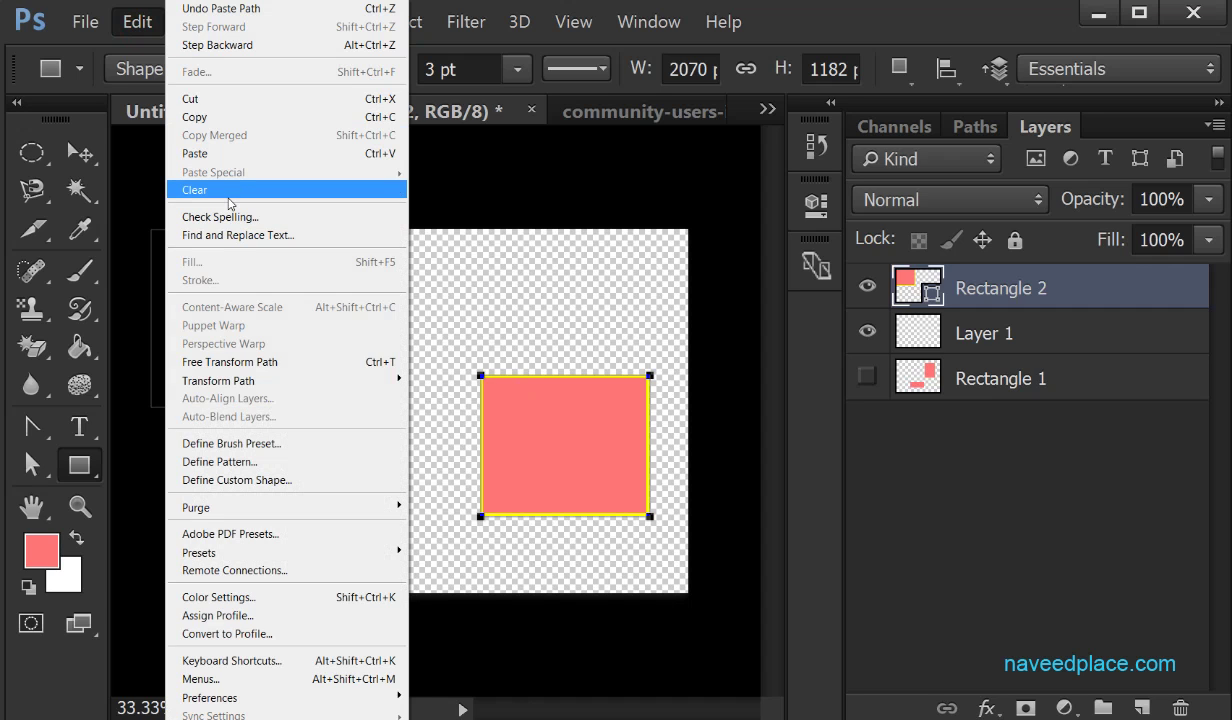
pyautogui.click(224, 194)
pyautogui.click(545, 305)
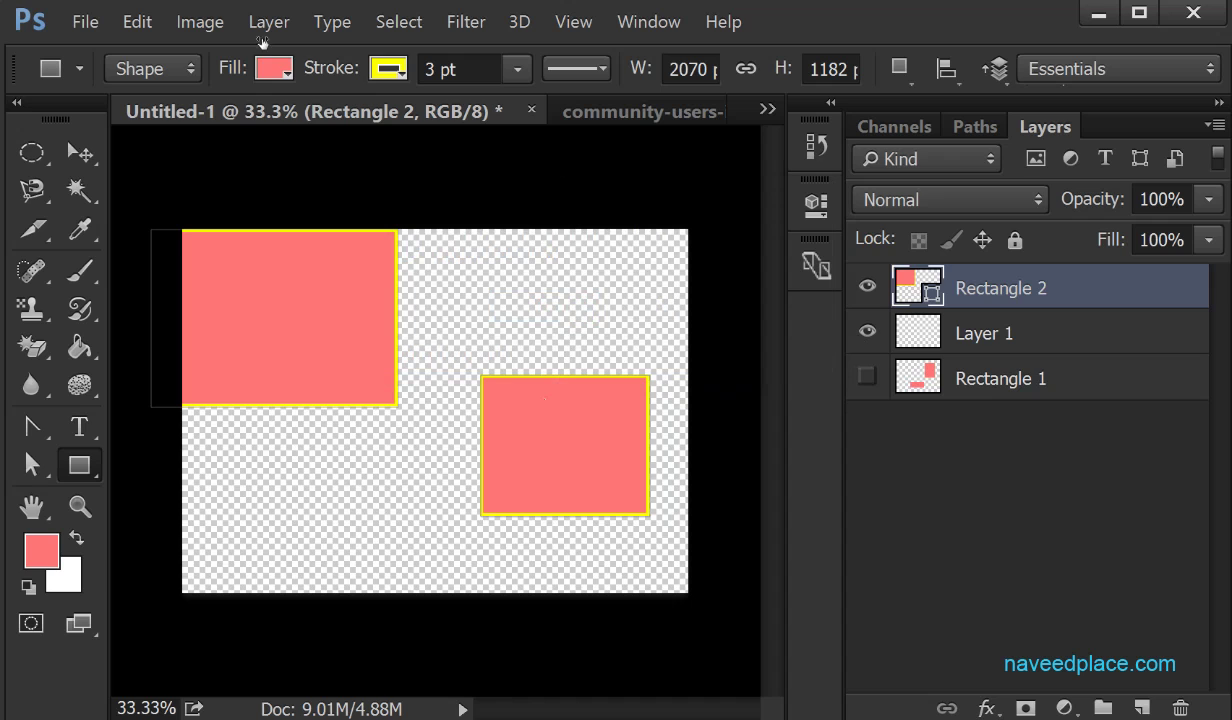
pyautogui.click(137, 21)
pyautogui.click(201, 190)
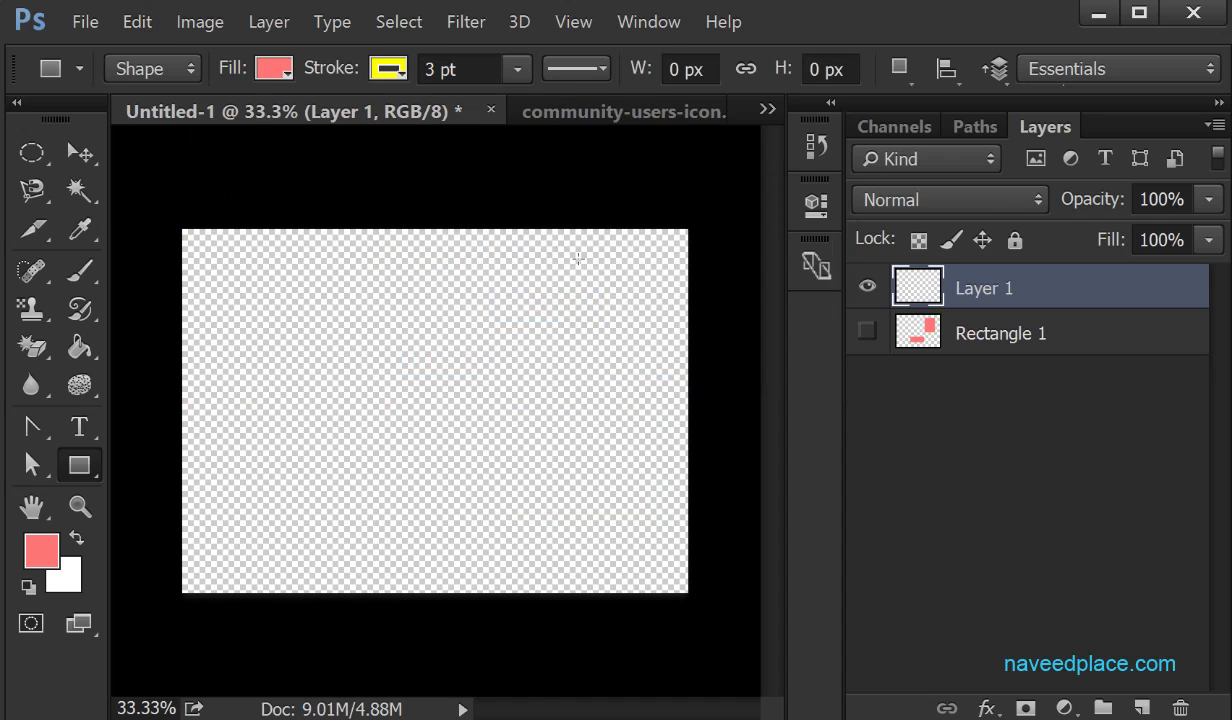
pyautogui.click(137, 21)
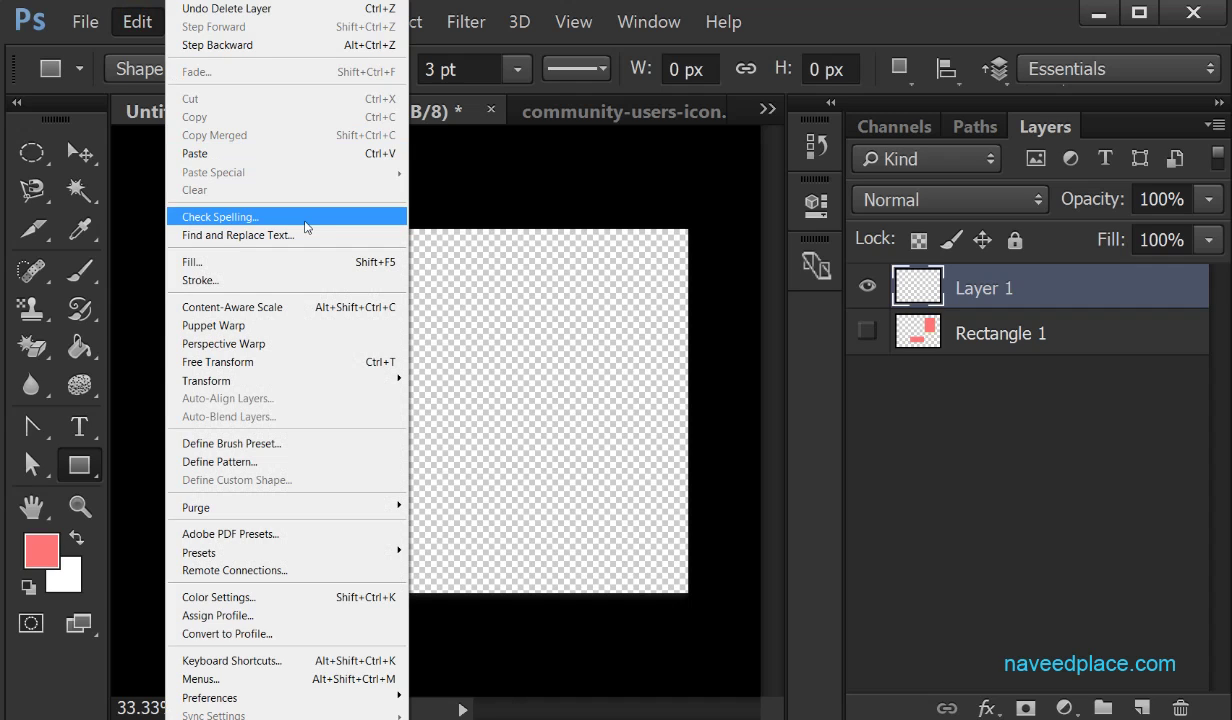
pyautogui.click(305, 218)
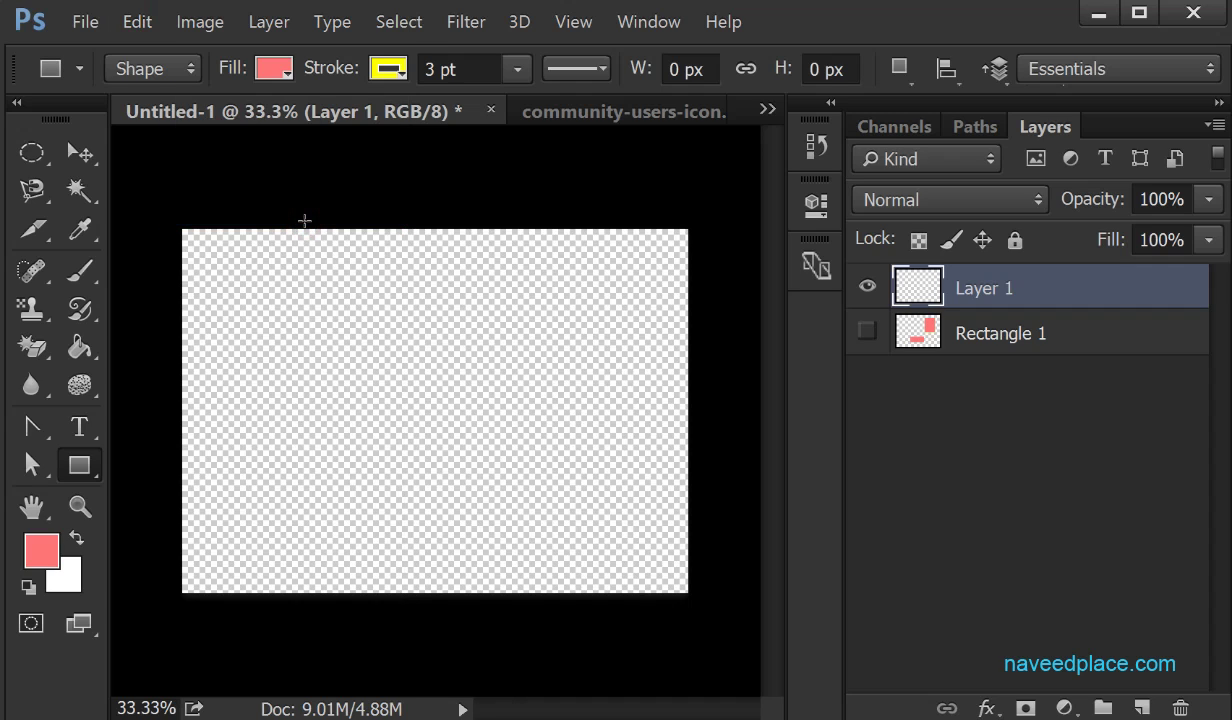
pyautogui.click(137, 21)
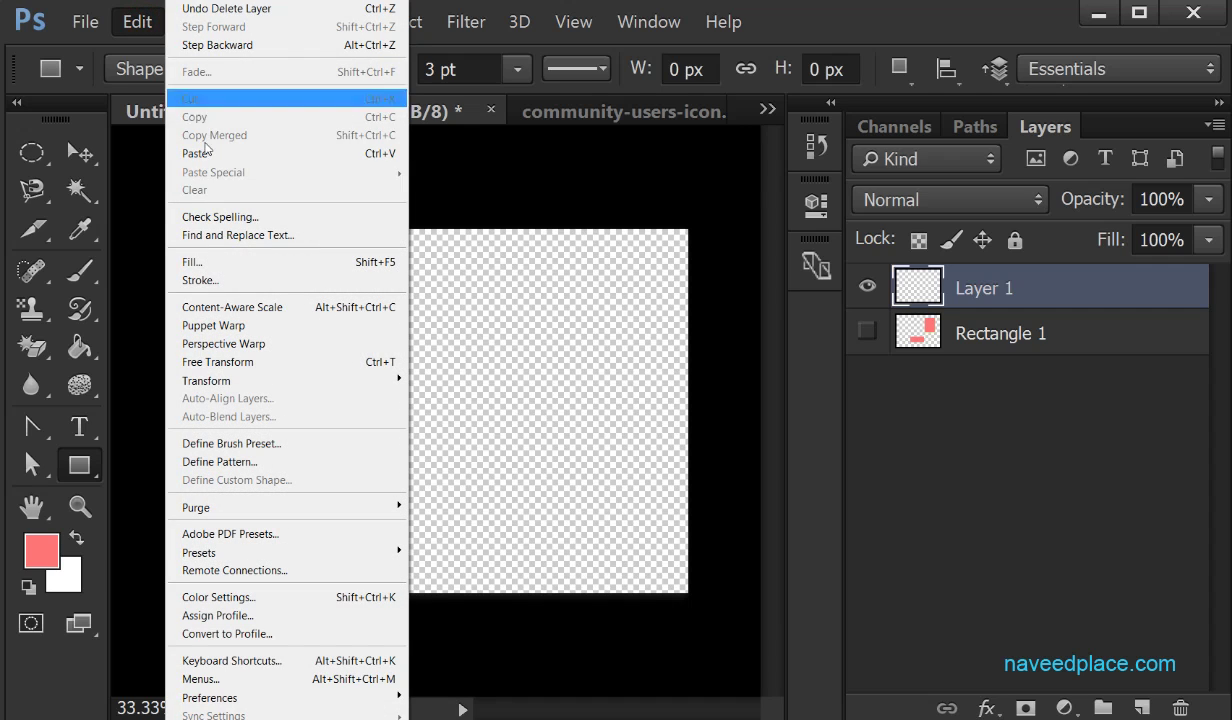
pyautogui.click(216, 212)
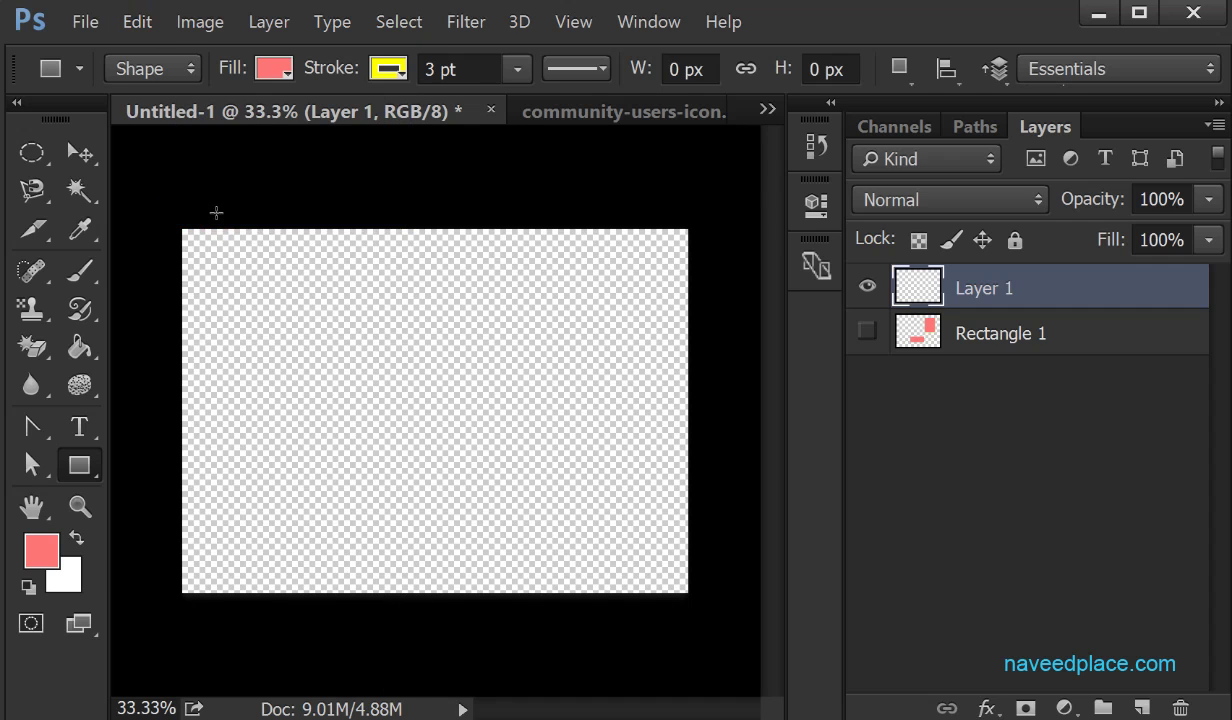
pyautogui.click(137, 21)
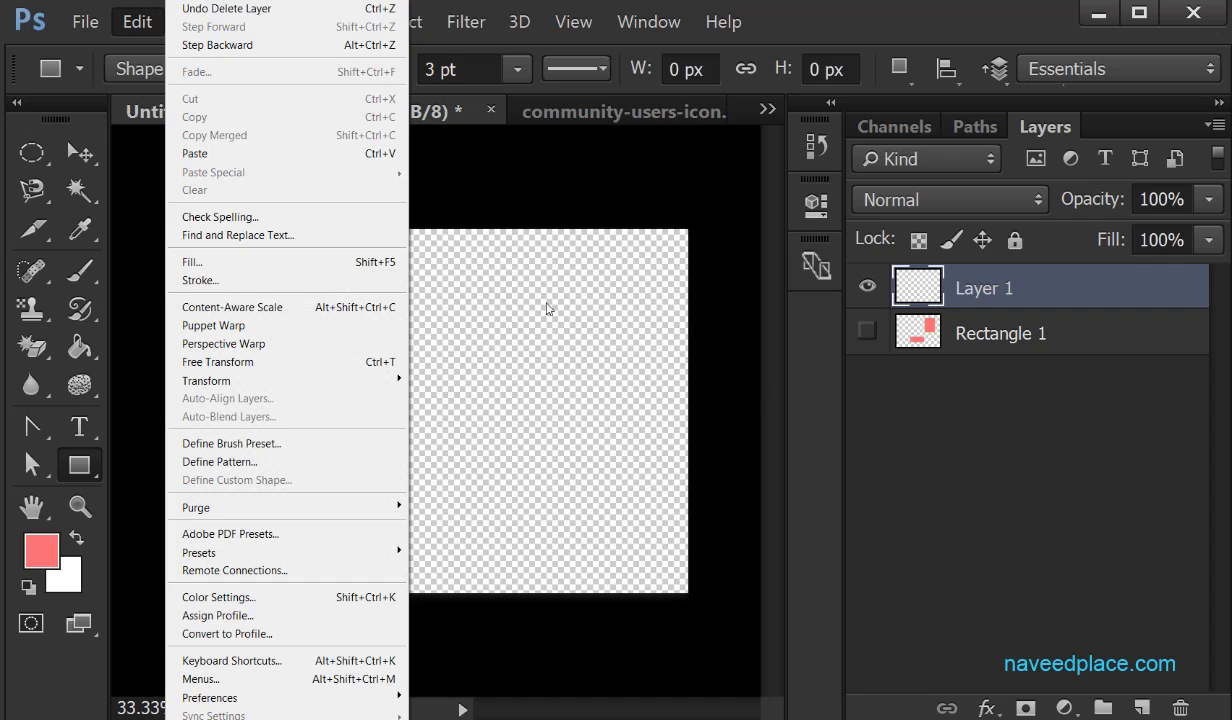
# Step: Add a horizontal text layer reading 'naveed' left of the canvas centre
pyautogui.click(292, 243)
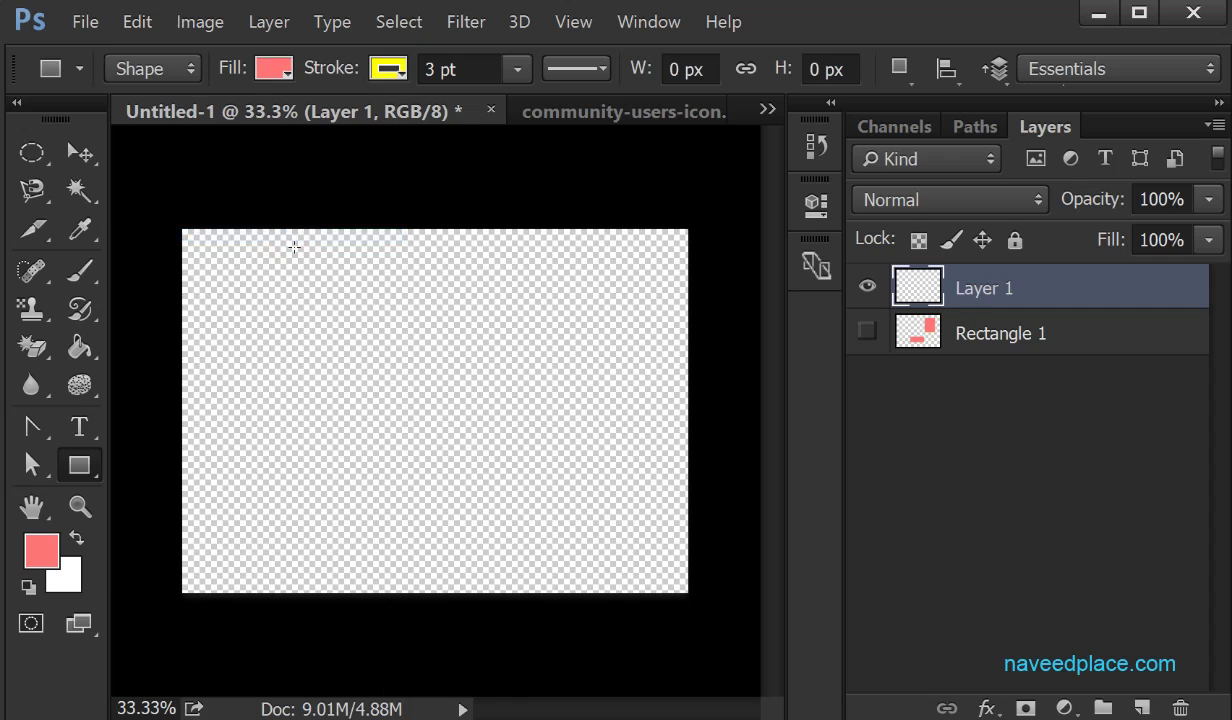
pyautogui.click(80, 432)
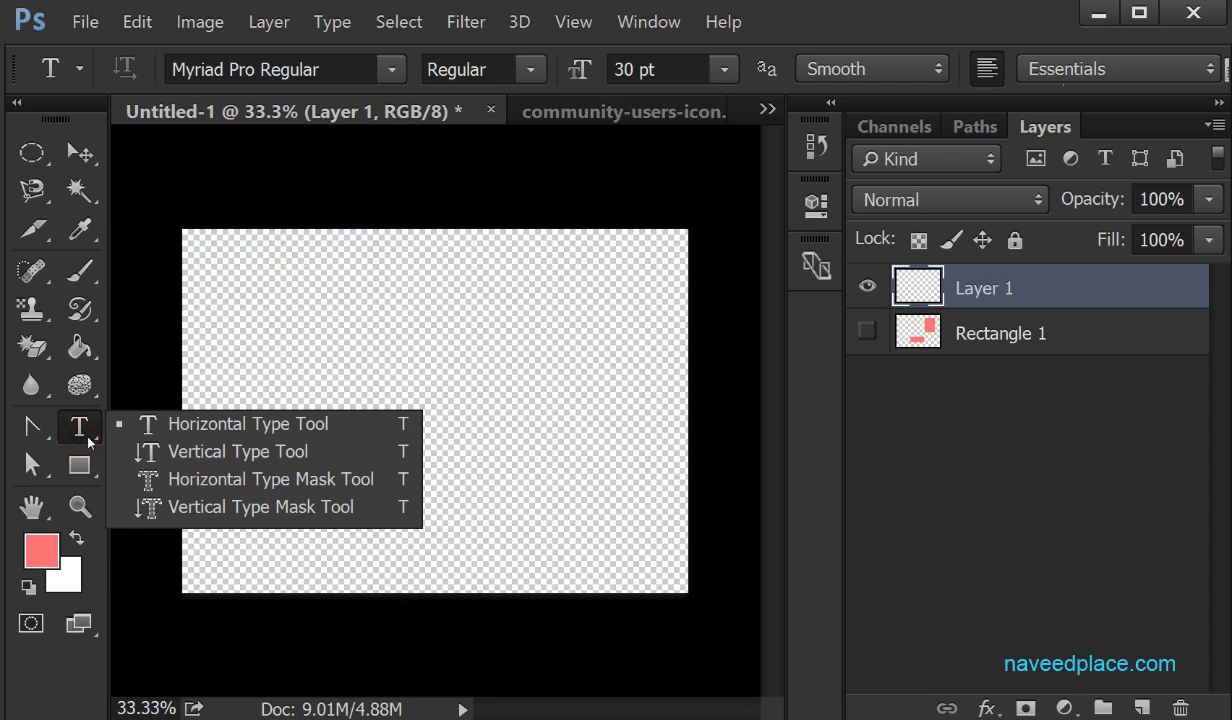
pyautogui.click(175, 425)
pyautogui.click(247, 366)
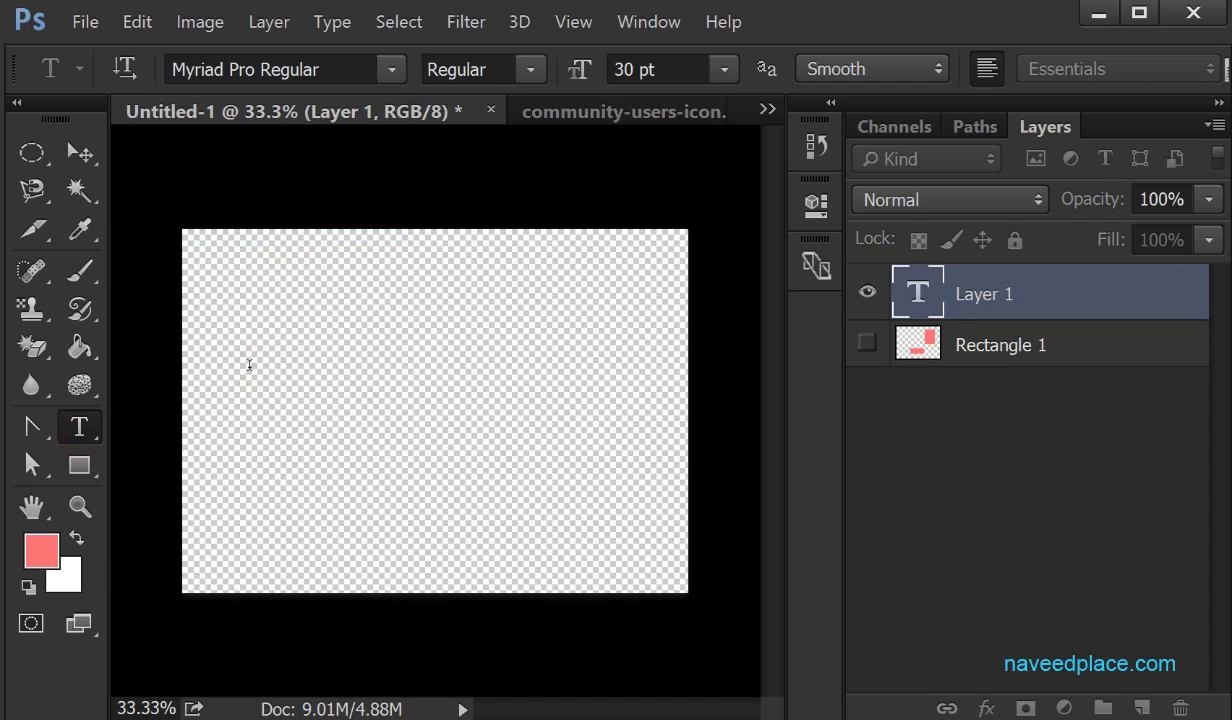
pyautogui.write('naveed')
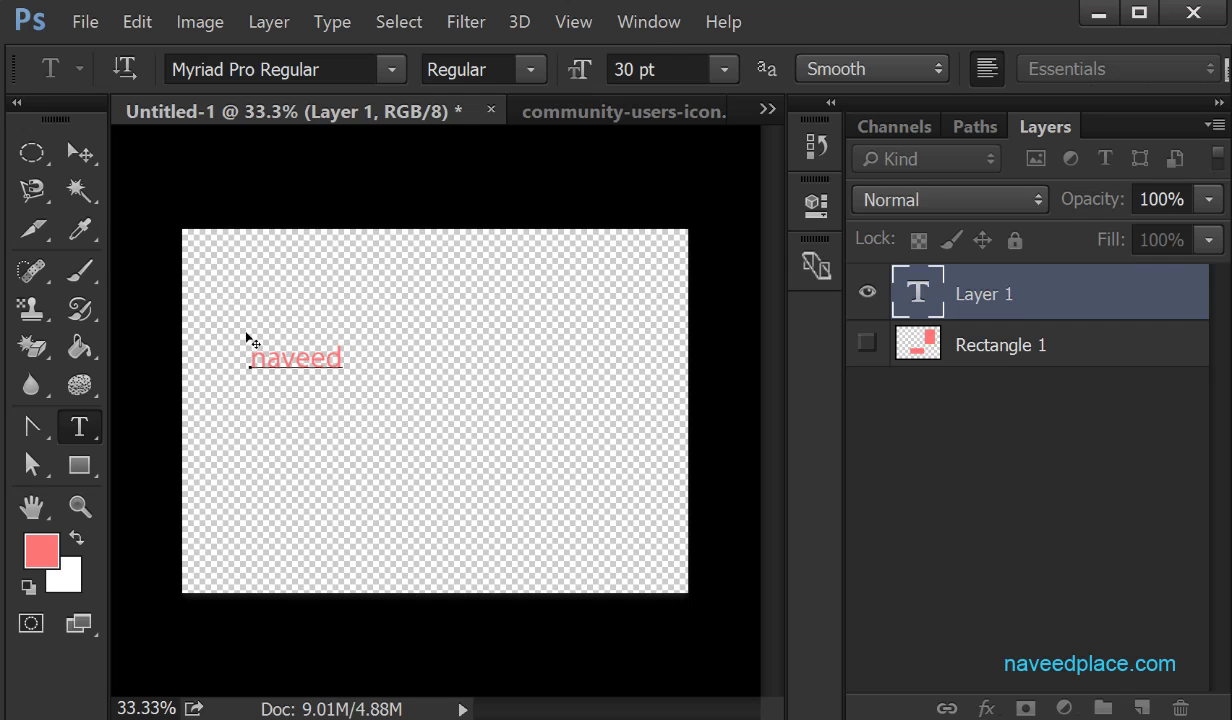
pyautogui.click(80, 152)
# Step: Enter naveed and kamran in Find and Replace Text, then close it without replacing
pyautogui.click(152, 66)
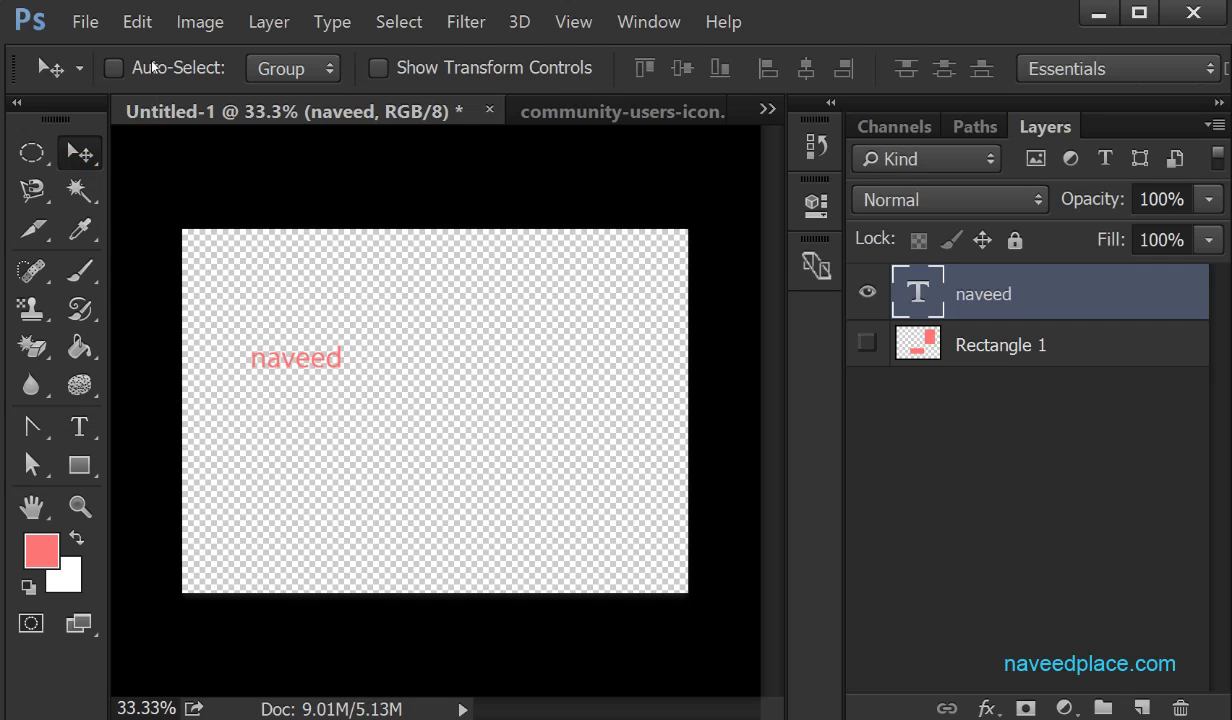
pyautogui.click(137, 22)
pyautogui.click(200, 236)
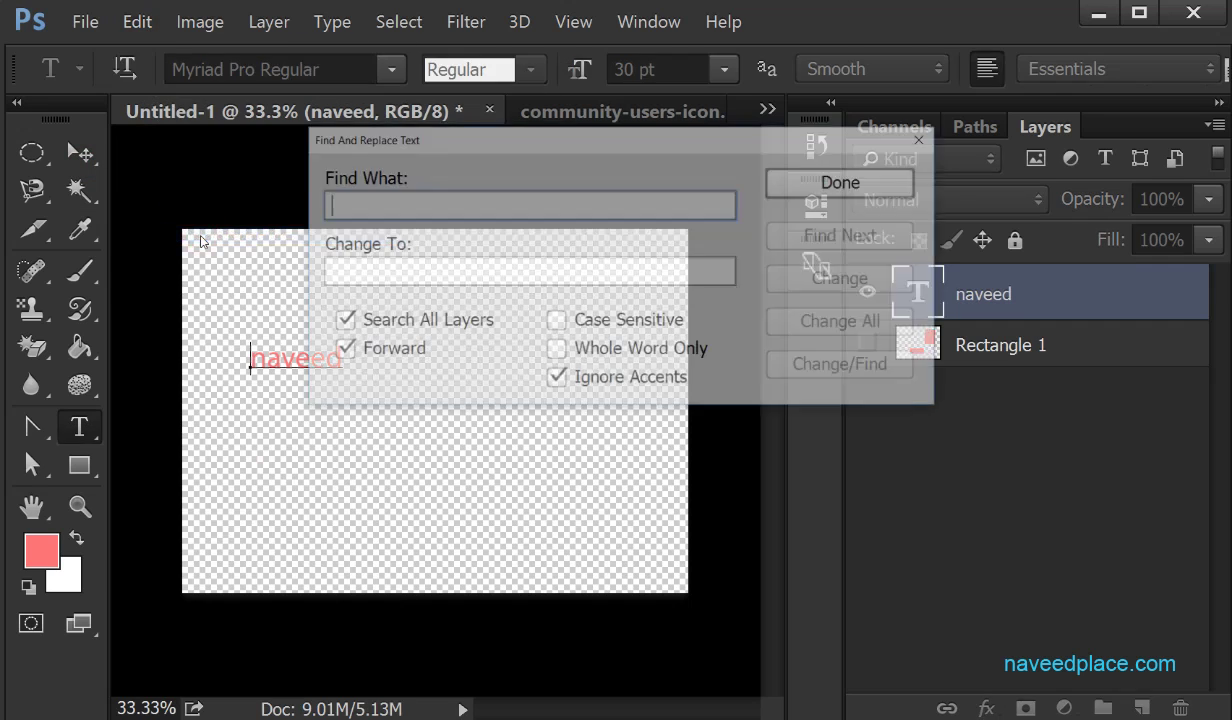
pyautogui.moveTo(470, 135); pyautogui.dragTo(637, 152)
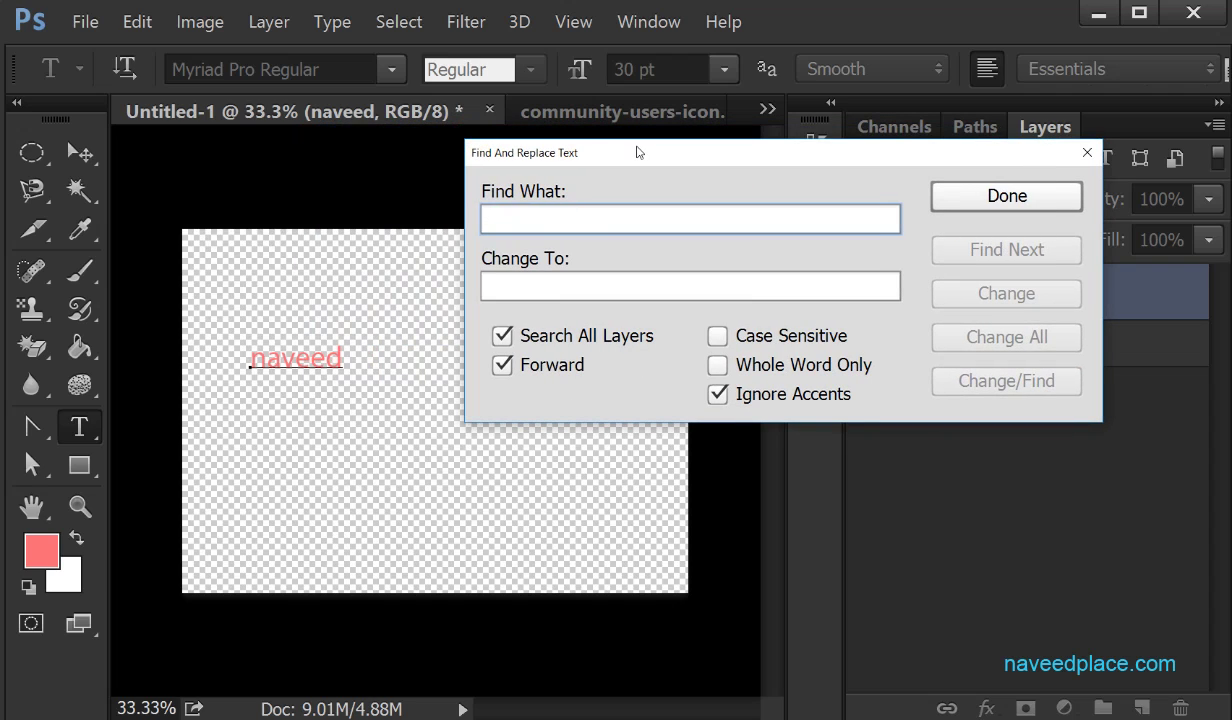
pyautogui.write('naveed')
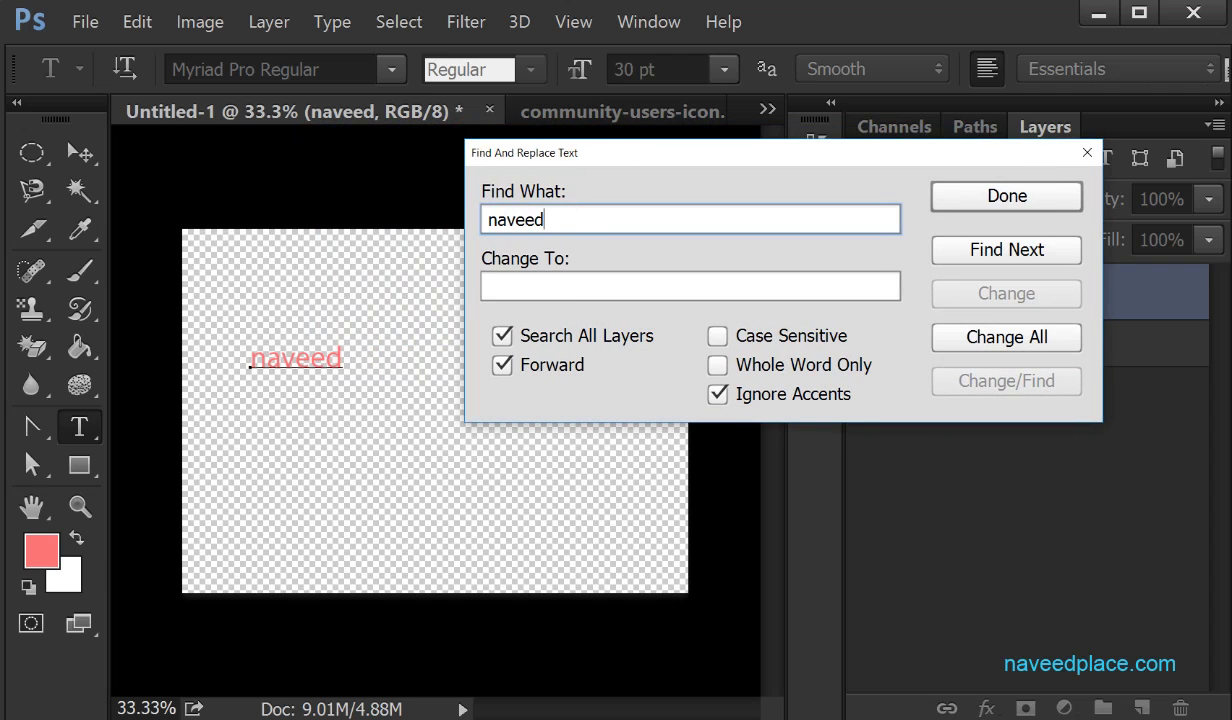
pyautogui.click(583, 289)
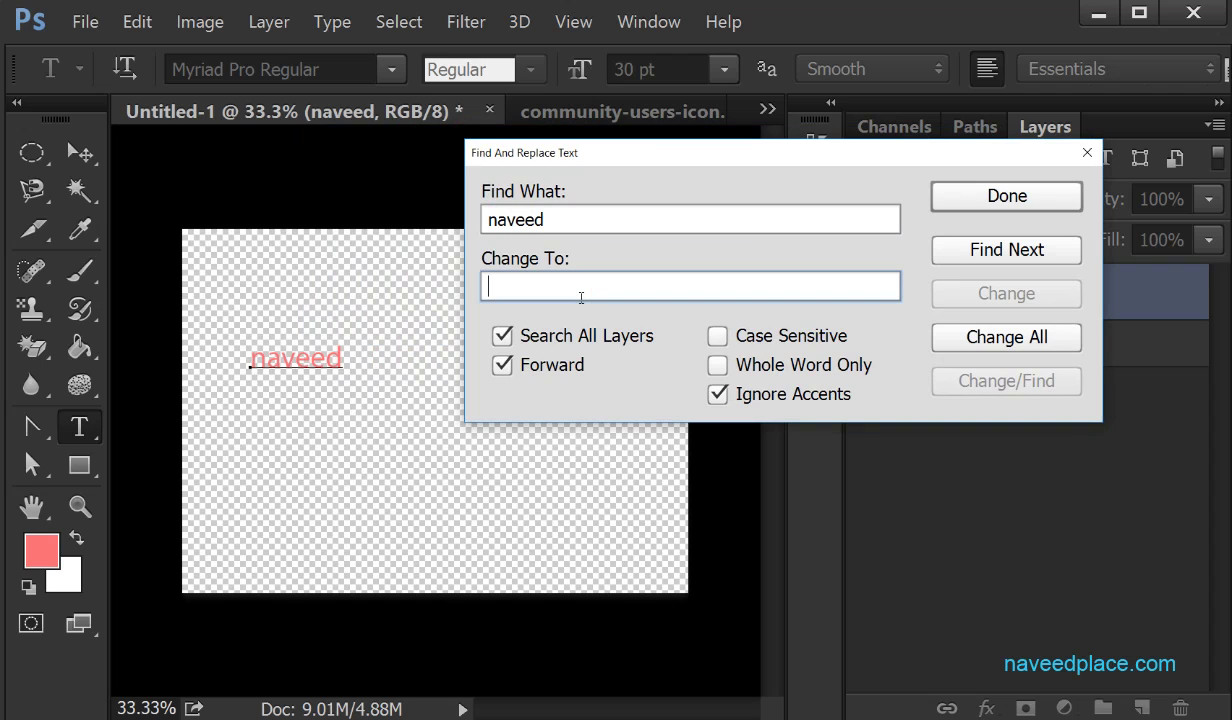
pyautogui.write('kamra')
pyautogui.write('n')
pyautogui.click(985, 193)
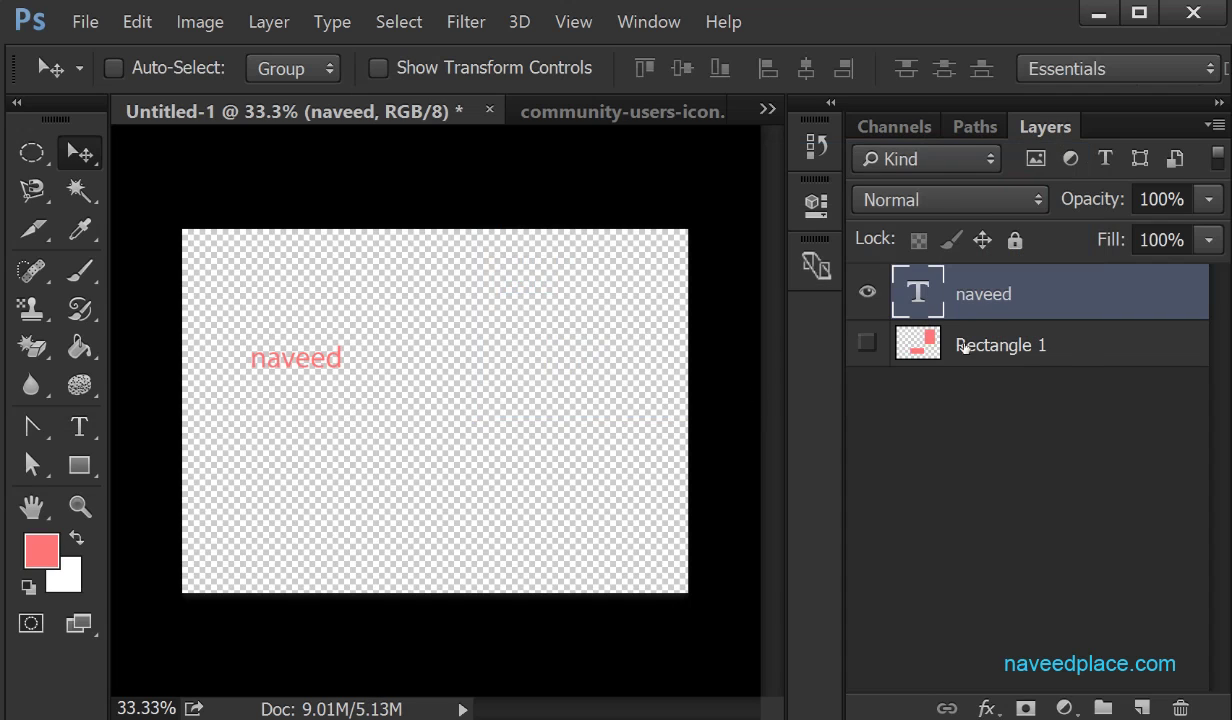
# Step: Replace all 'naveed' with 'kamran' using Case Sensitive and Whole Word matching
pyautogui.click(300, 383)
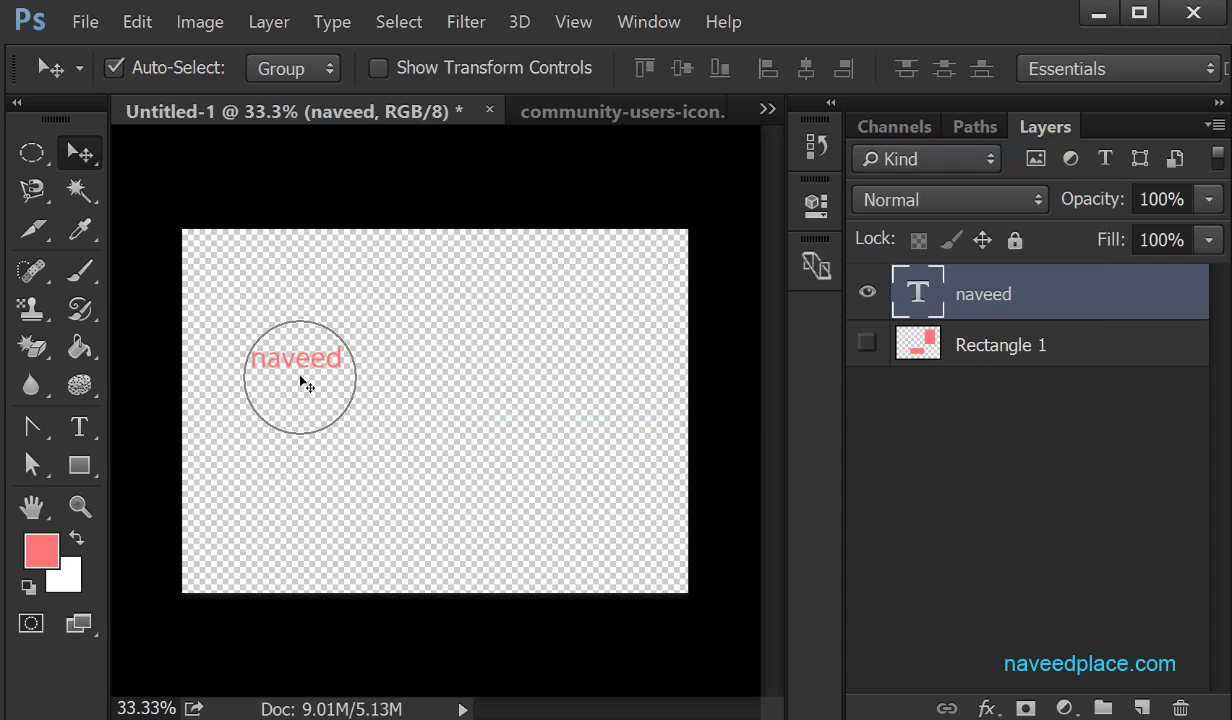
pyautogui.click(140, 22)
pyautogui.click(250, 234)
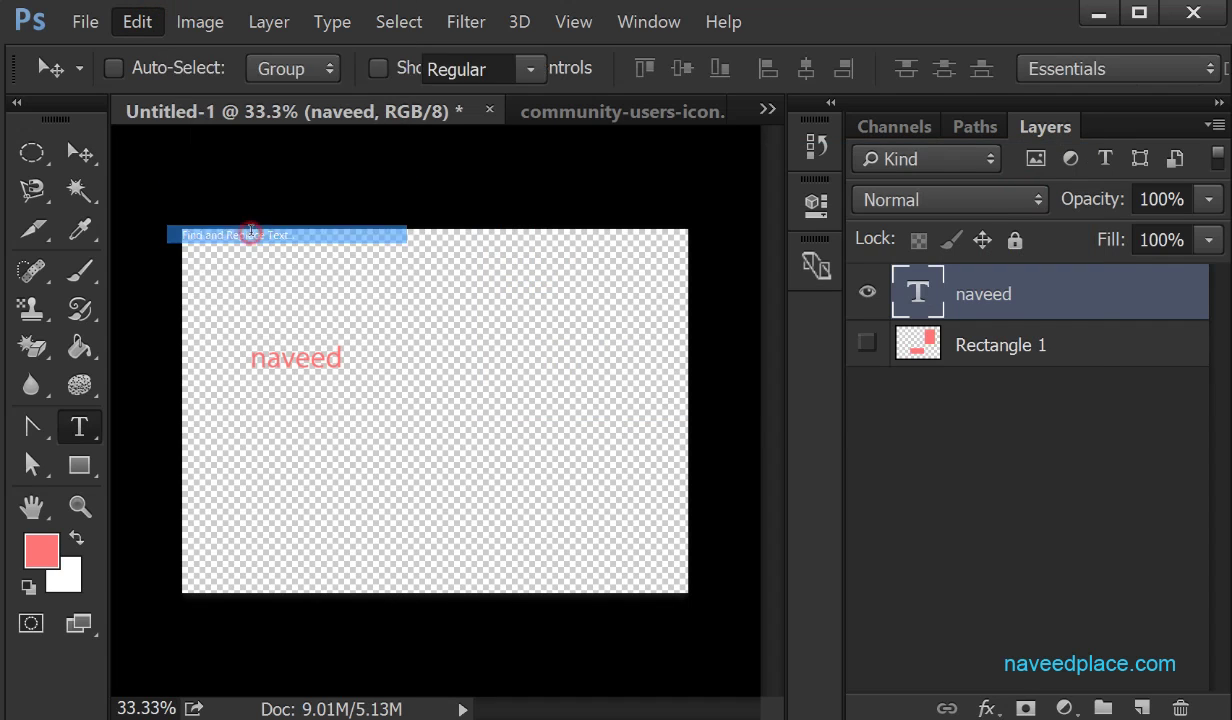
pyautogui.click(541, 285)
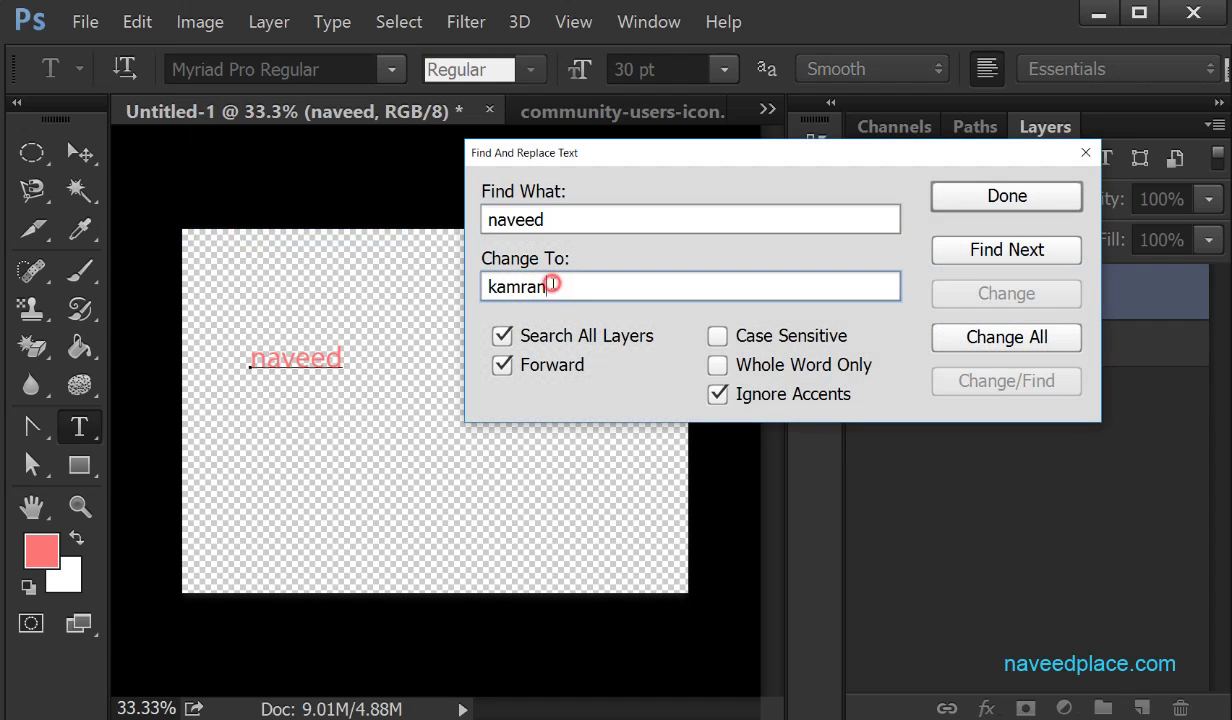
pyautogui.click(740, 367)
pyautogui.click(742, 335)
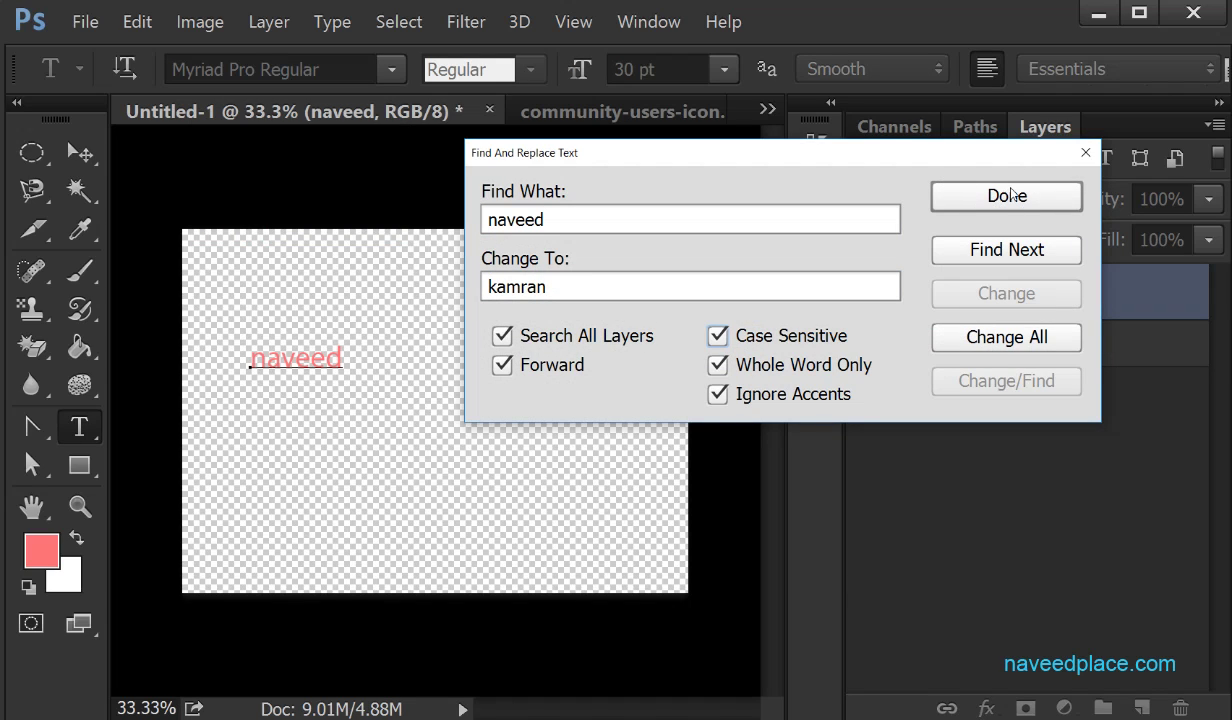
pyautogui.click(952, 327)
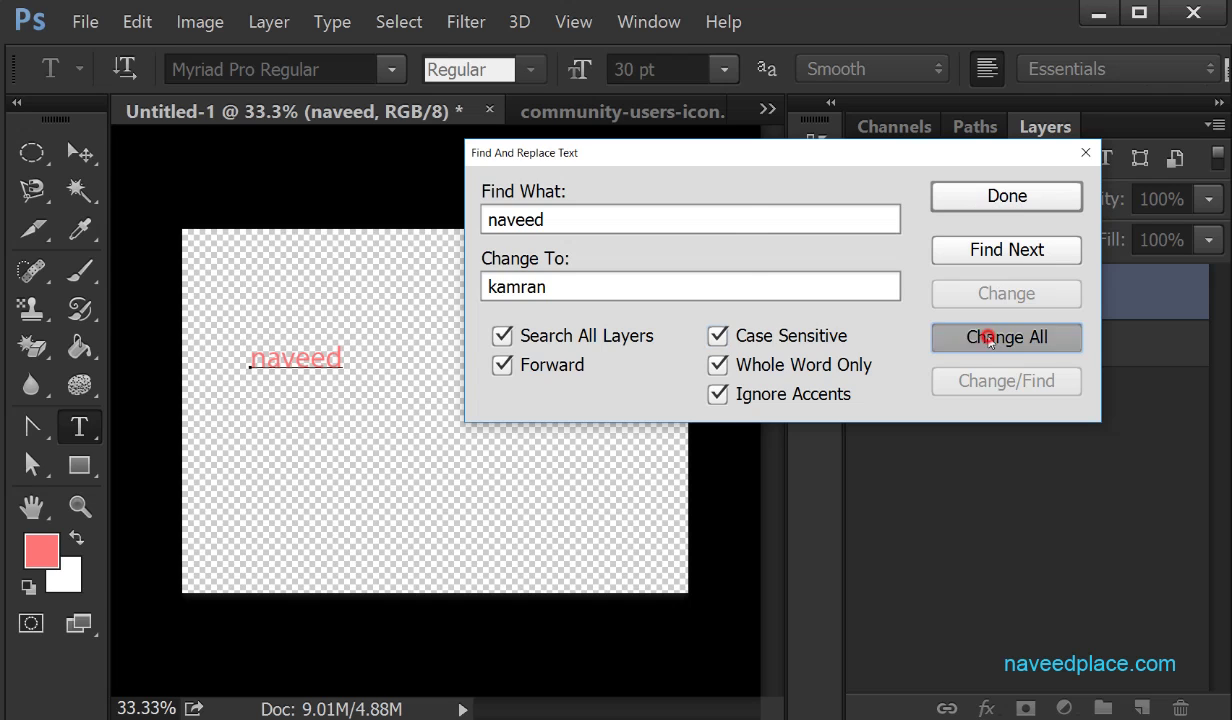
pyautogui.click(552, 308)
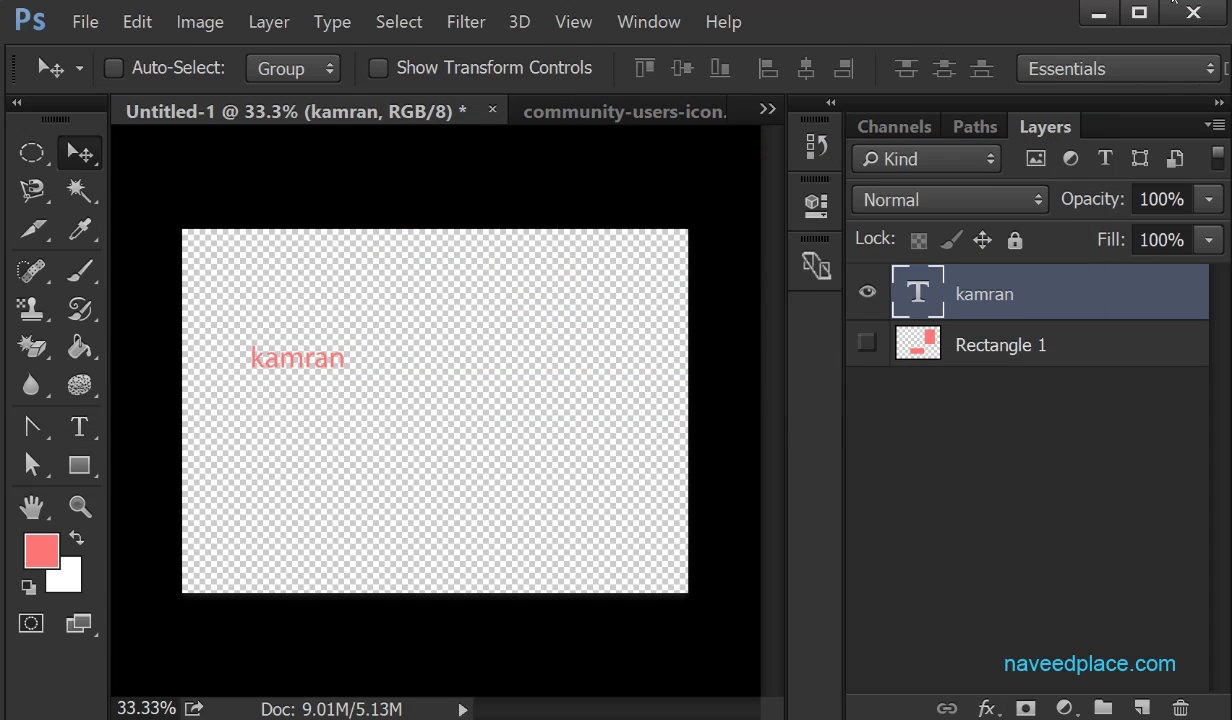
pyautogui.click(137, 21)
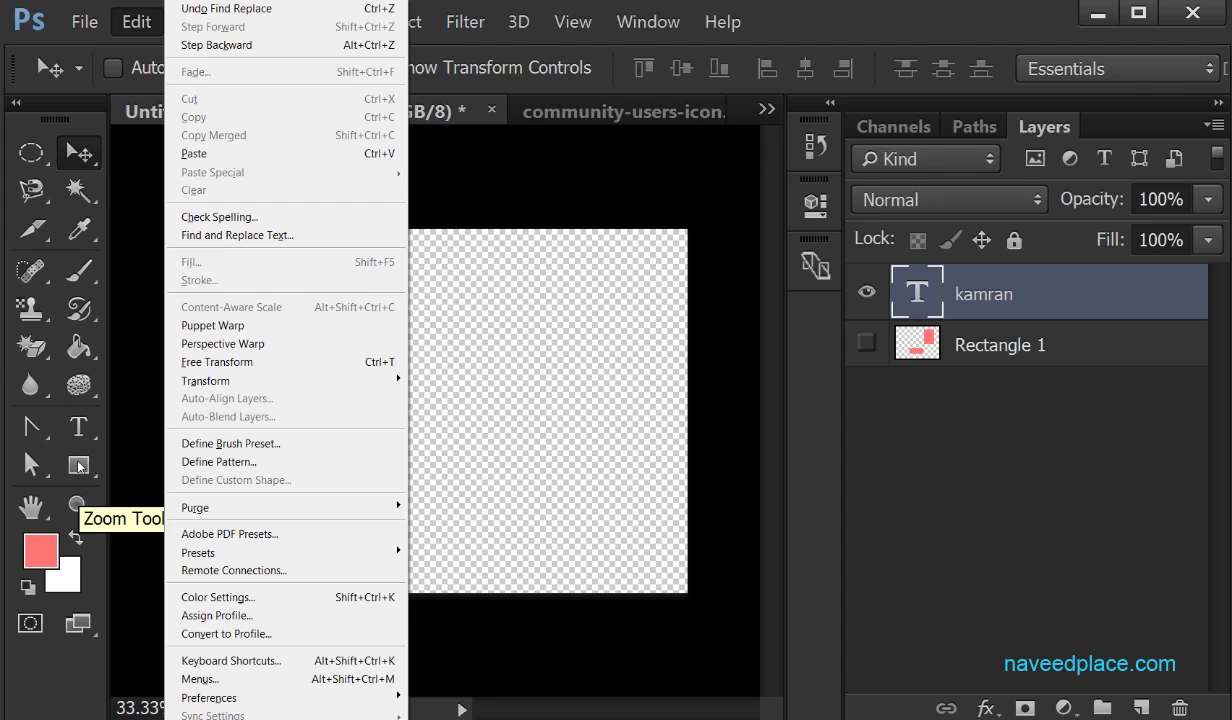
# Step: Draw a rectangle shape below the kamran text
pyautogui.moveTo(78, 465); pyautogui.dragTo(152, 462)
pyautogui.click(152, 462)
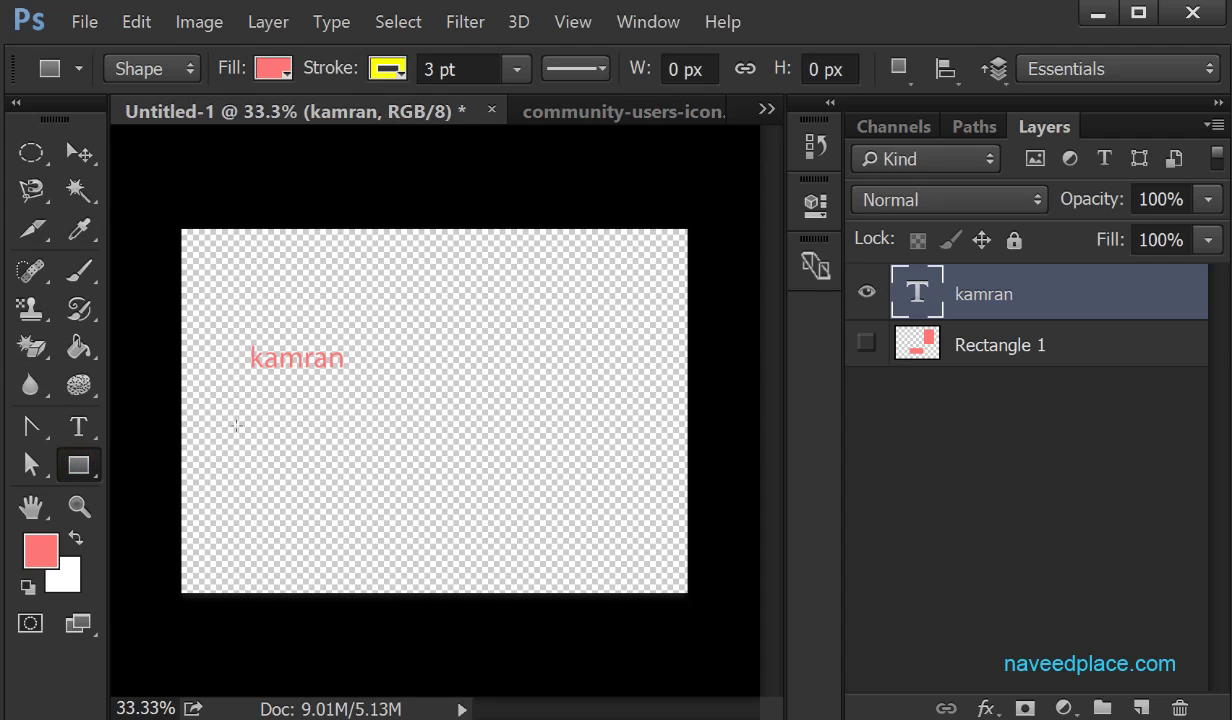
pyautogui.moveTo(241, 402); pyautogui.dragTo(441, 569)
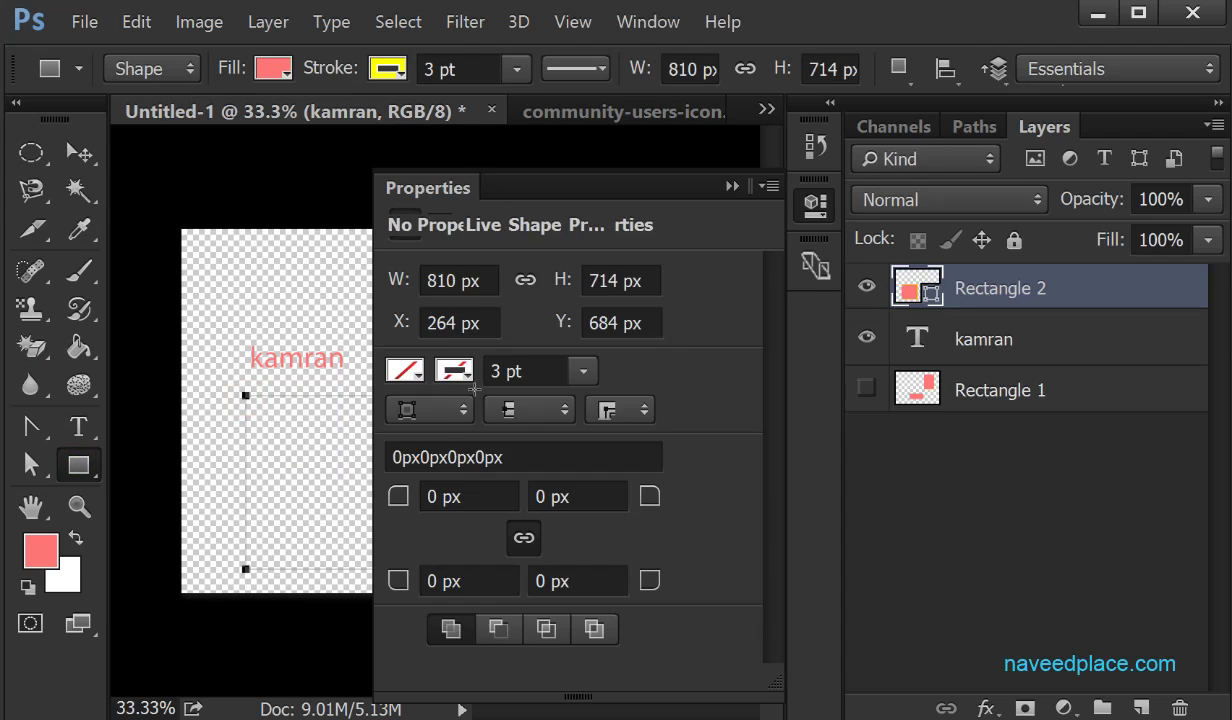
pyautogui.click(731, 186)
pyautogui.click(137, 21)
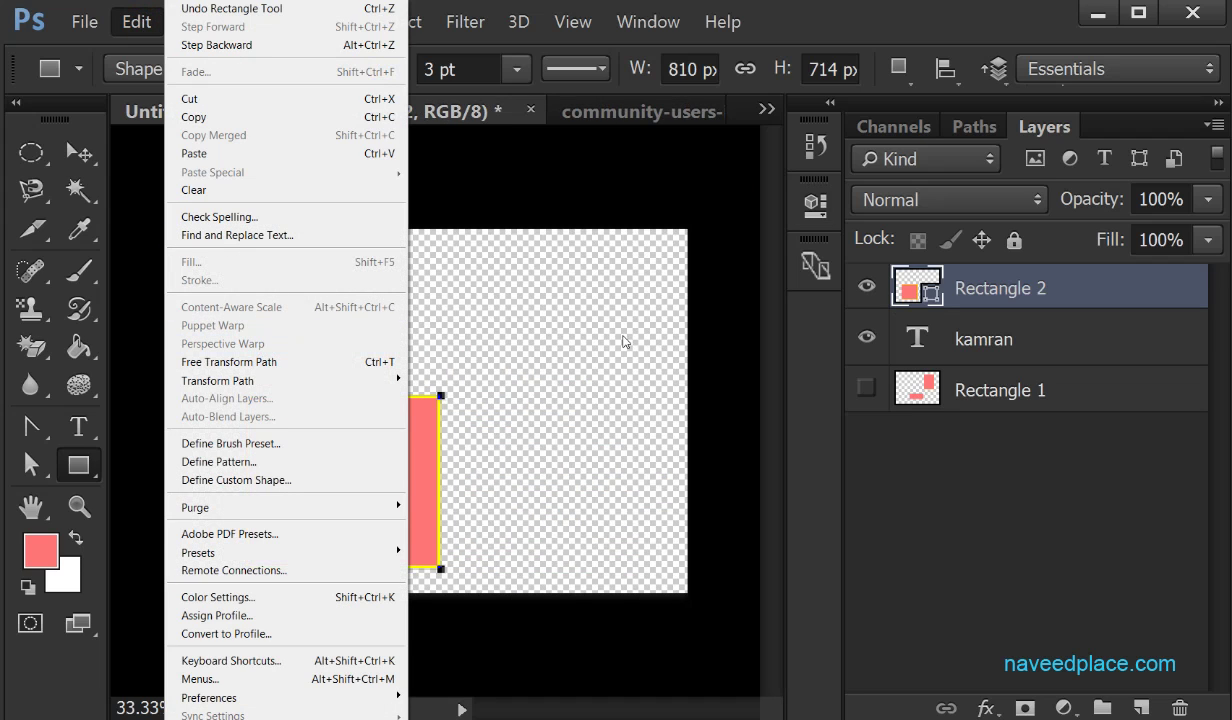
pyautogui.click(603, 330)
# Step: Switch the Rectangle tool to Pixels, rasterize the shape, and draw a second rectangle to its right
pyautogui.rightClick(80, 465)
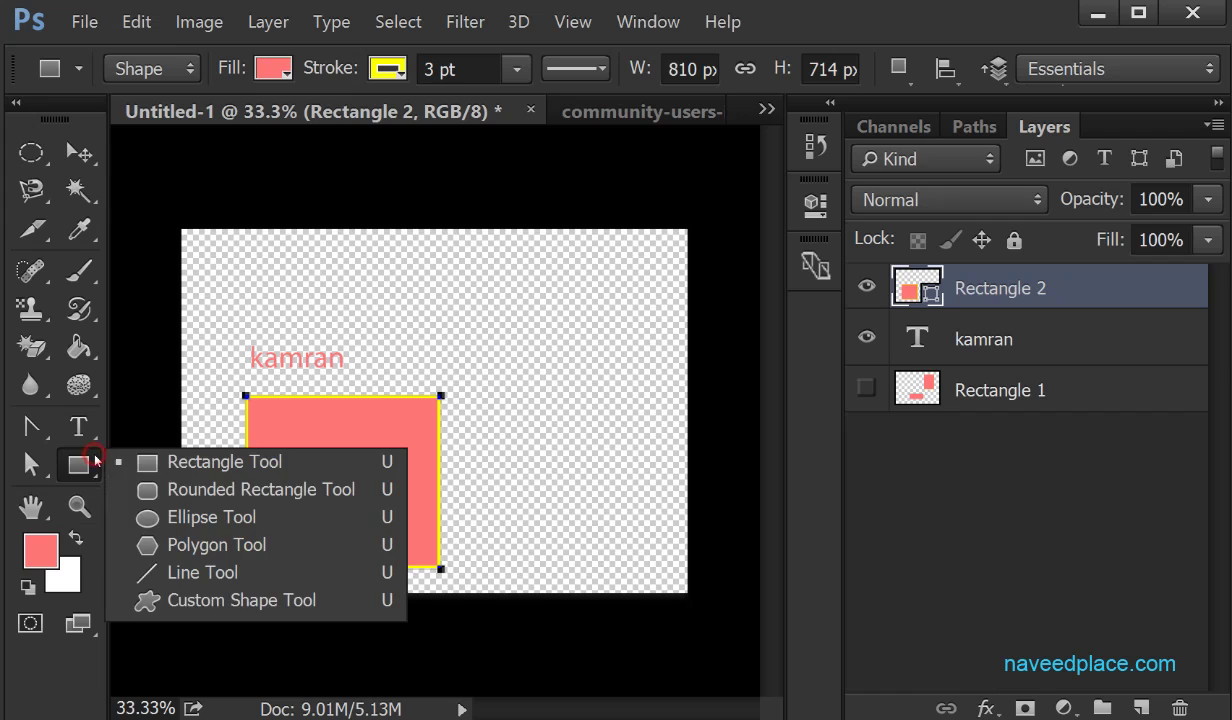
pyautogui.click(186, 460)
pyautogui.click(140, 68)
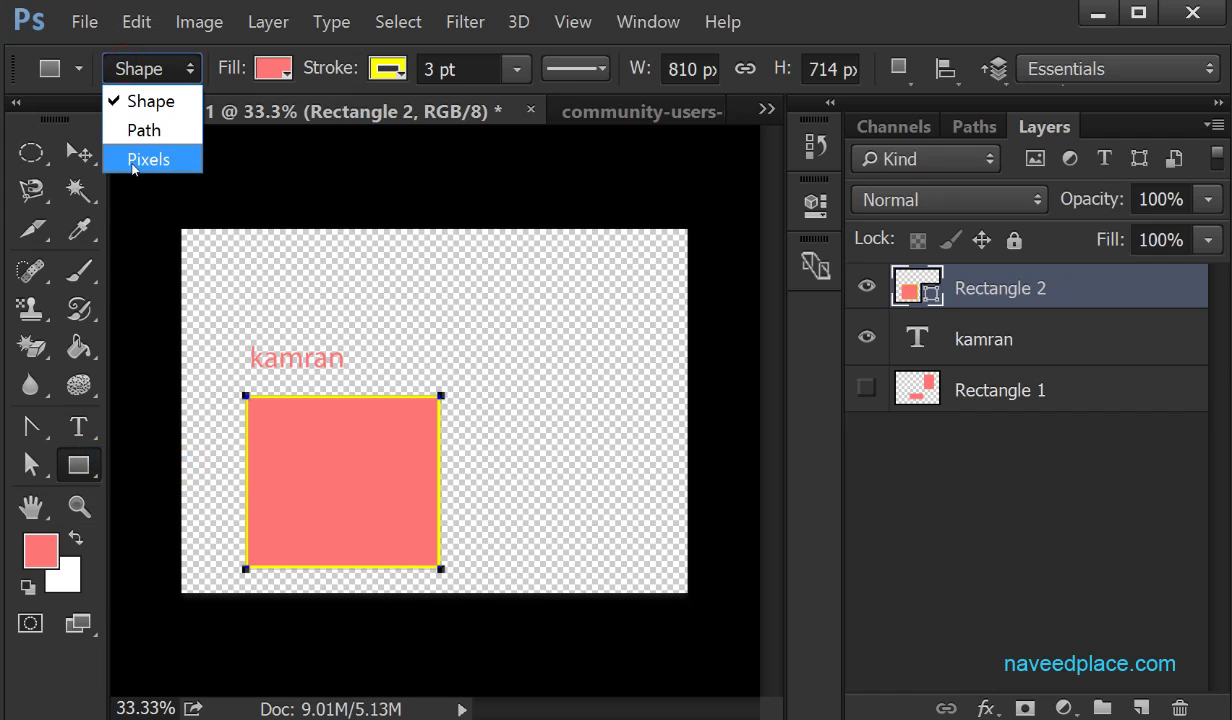
pyautogui.click(150, 160)
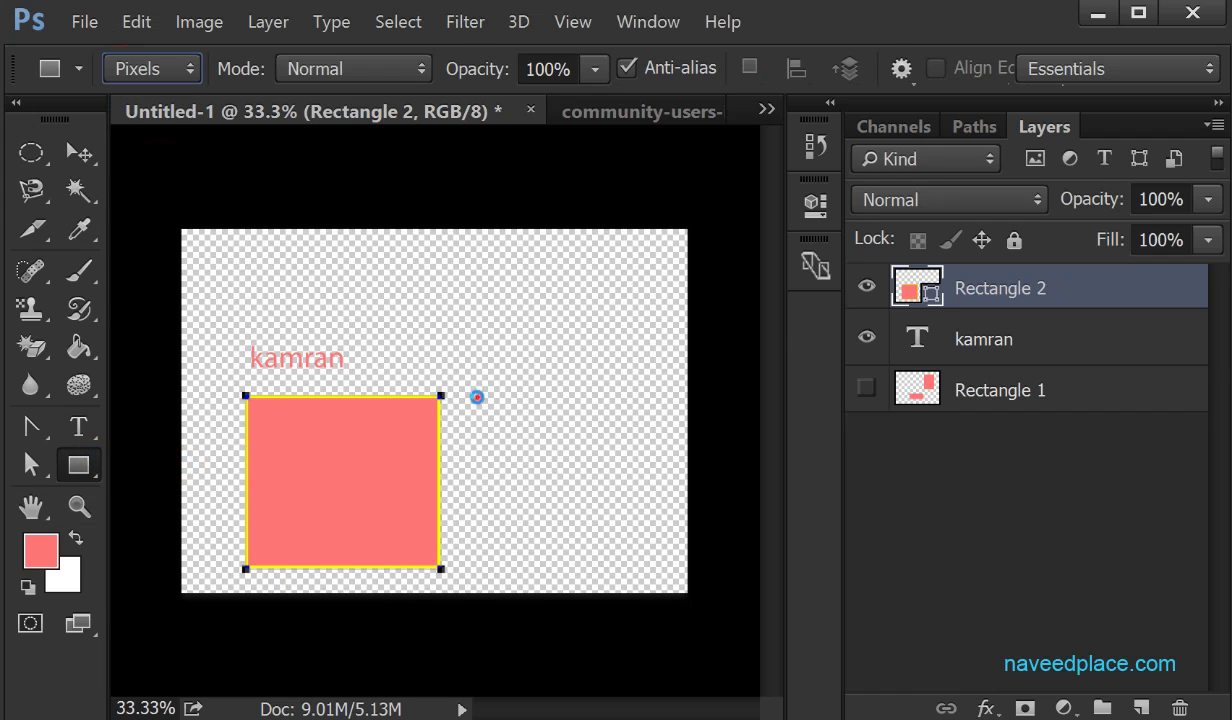
pyautogui.click(462, 383)
pyautogui.click(516, 306)
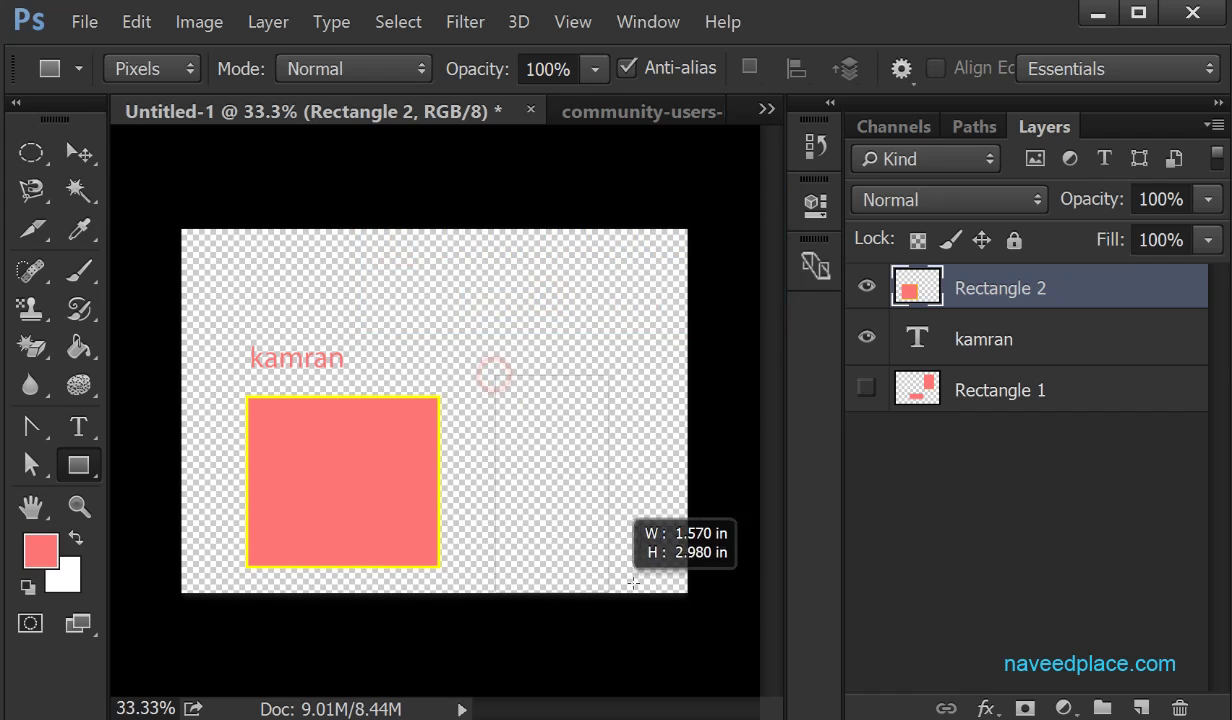
pyautogui.moveTo(472, 352)
pyautogui.mouseDown()
pyautogui.moveTo(614, 571)
pyautogui.moveTo(637, 581)
pyautogui.mouseUp()
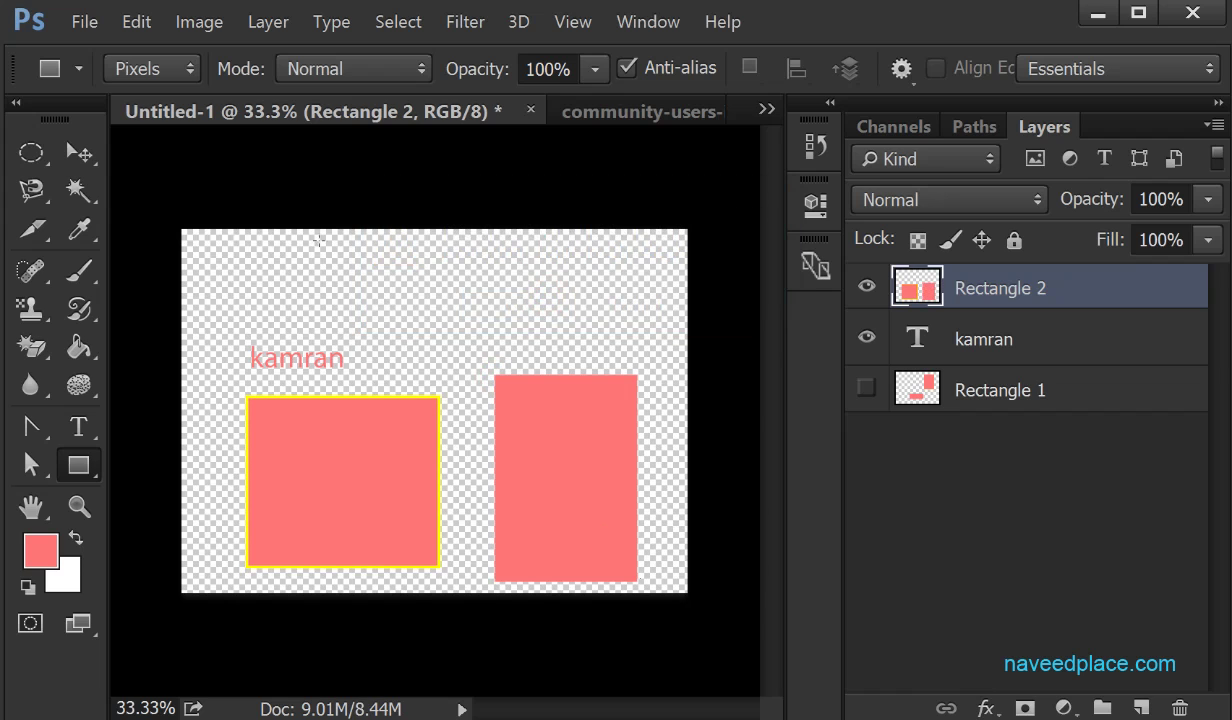
pyautogui.click(134, 22)
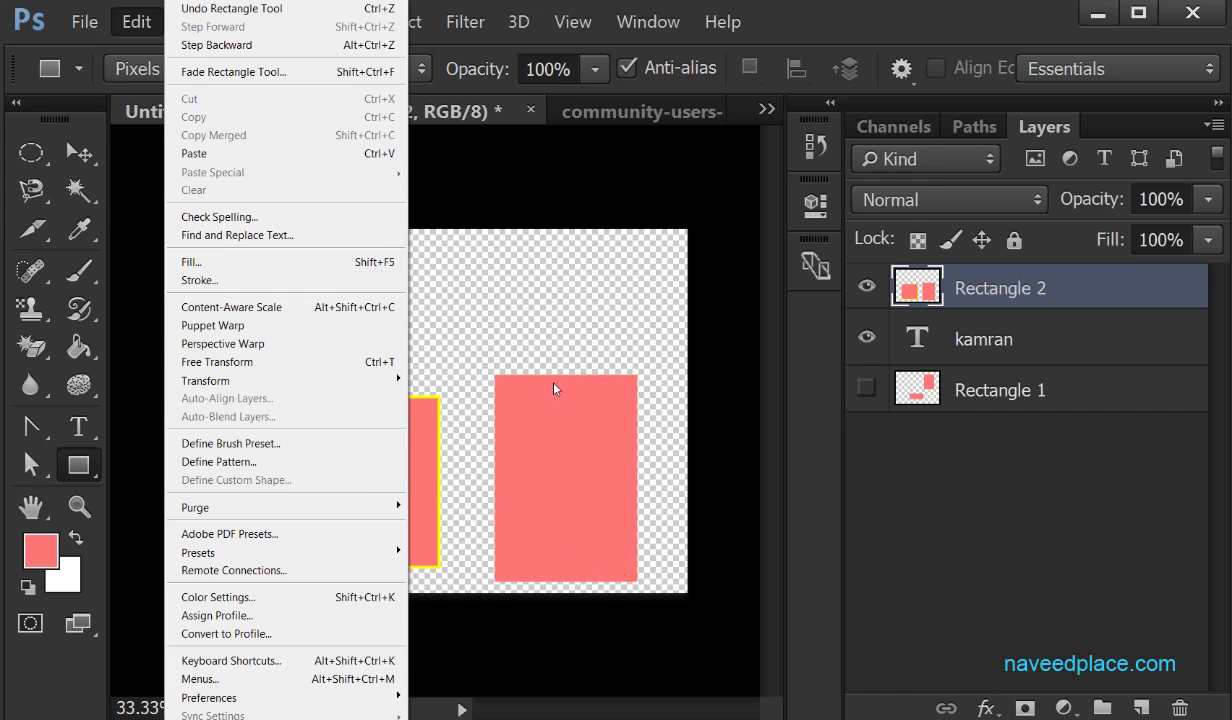
# Step: Set the Fill contents to a custom colour, first trying an orange hue
pyautogui.click(255, 262)
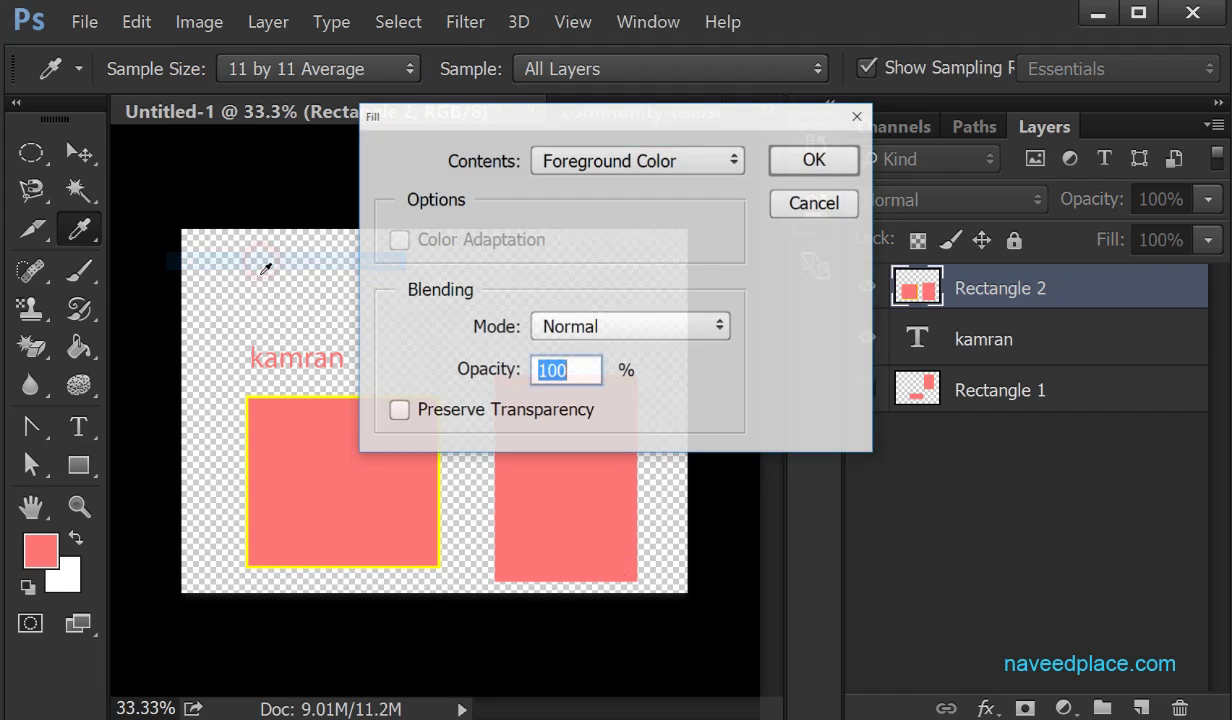
pyautogui.moveTo(578, 116); pyautogui.dragTo(936, 204)
pyautogui.click(940, 252)
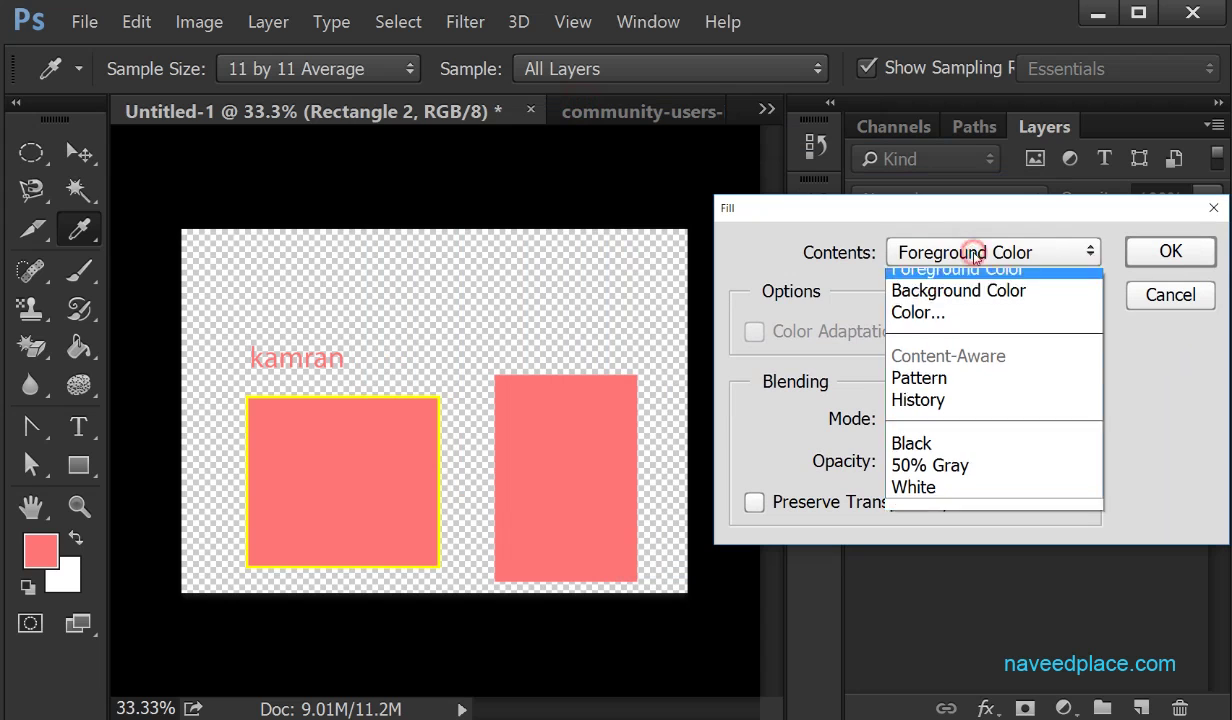
pyautogui.click(915, 320)
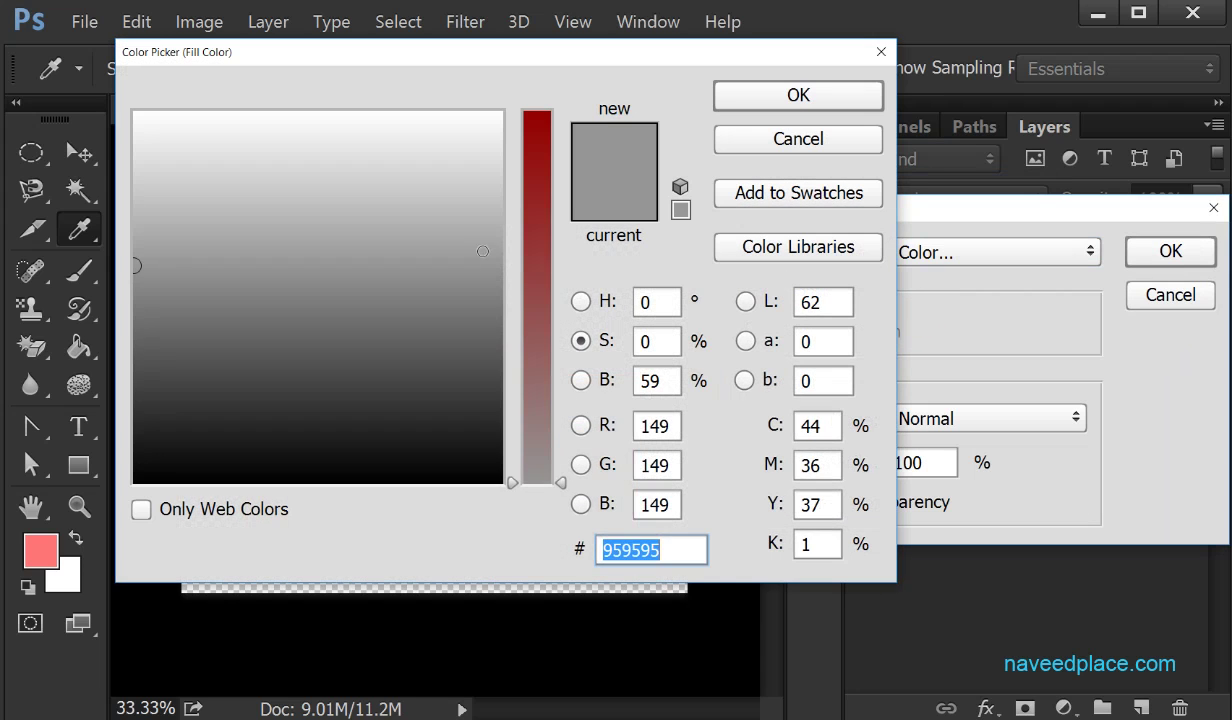
pyautogui.click(355, 228)
pyautogui.click(516, 247)
pyautogui.click(133, 108)
pyautogui.moveTo(133, 108)
pyautogui.mouseDown()
pyautogui.moveTo(190, 126)
pyautogui.moveTo(147, 115)
pyautogui.mouseUp()
pyautogui.click(748, 104)
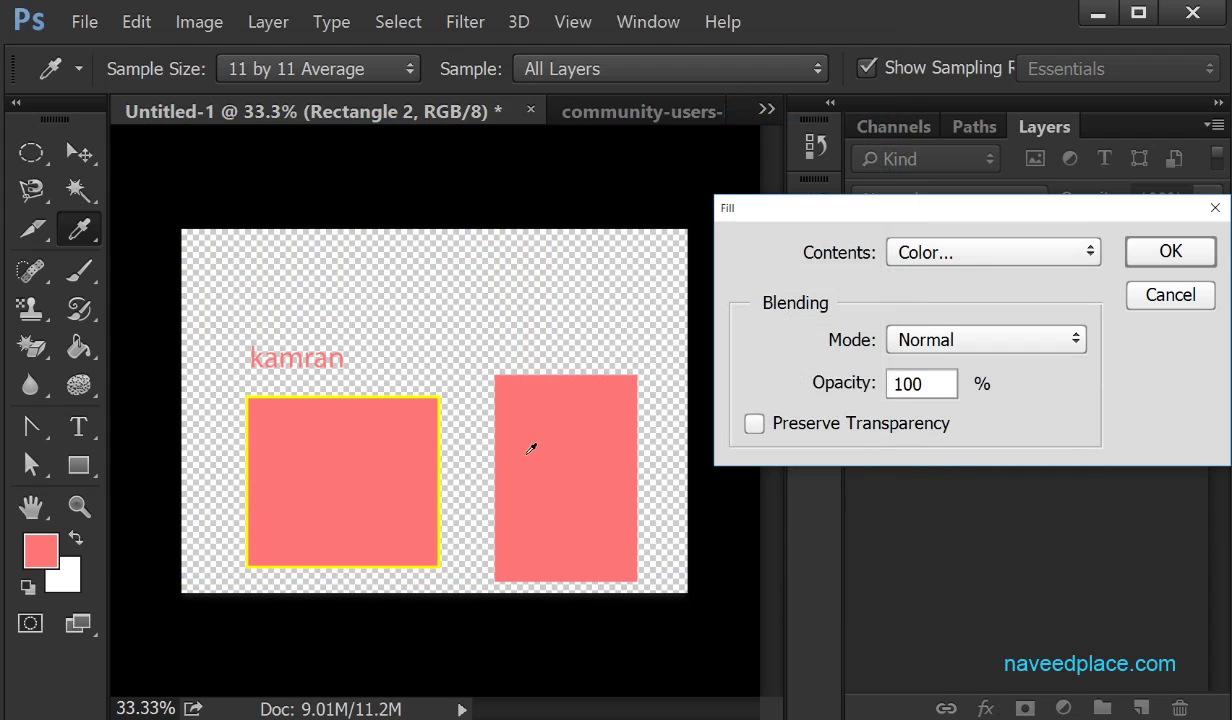
# Step: Fill the rectangles light green (#cffda3) in Normal mode with Preserve Transparency on
pyautogui.click(945, 253)
pyautogui.click(918, 319)
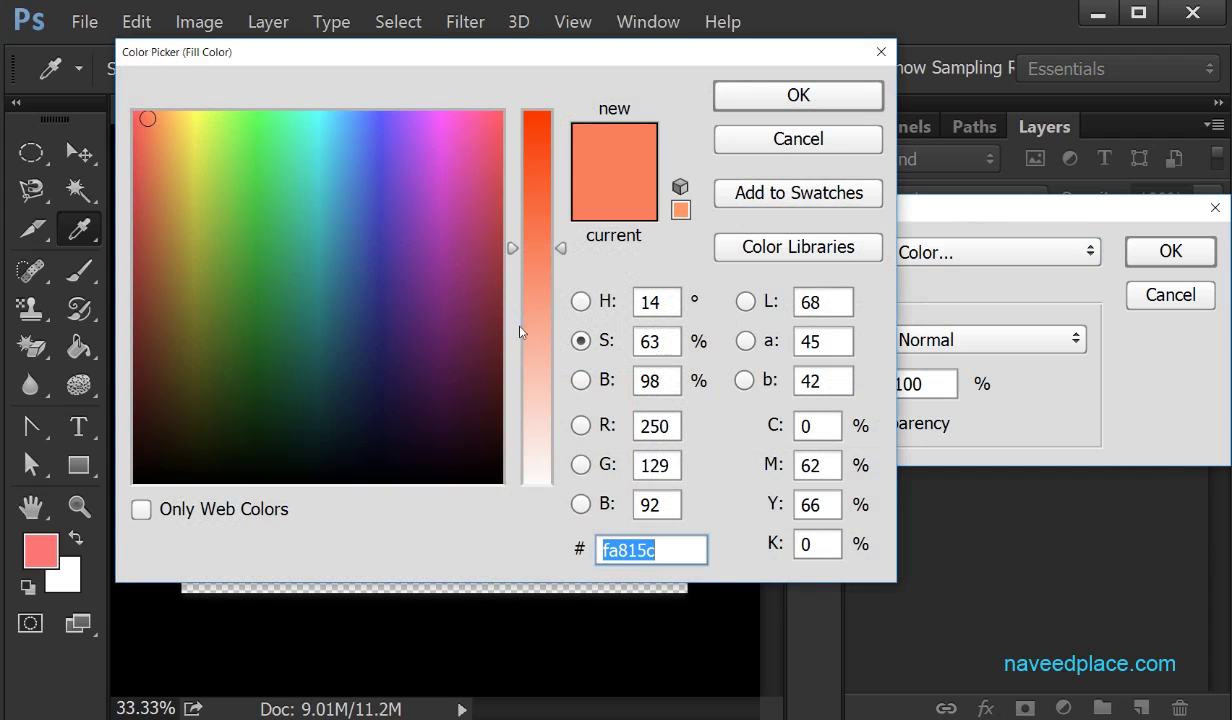
pyautogui.moveTo(548, 307); pyautogui.dragTo(522, 356)
pyautogui.click(181, 123)
pyautogui.moveTo(181, 123); pyautogui.dragTo(226, 115)
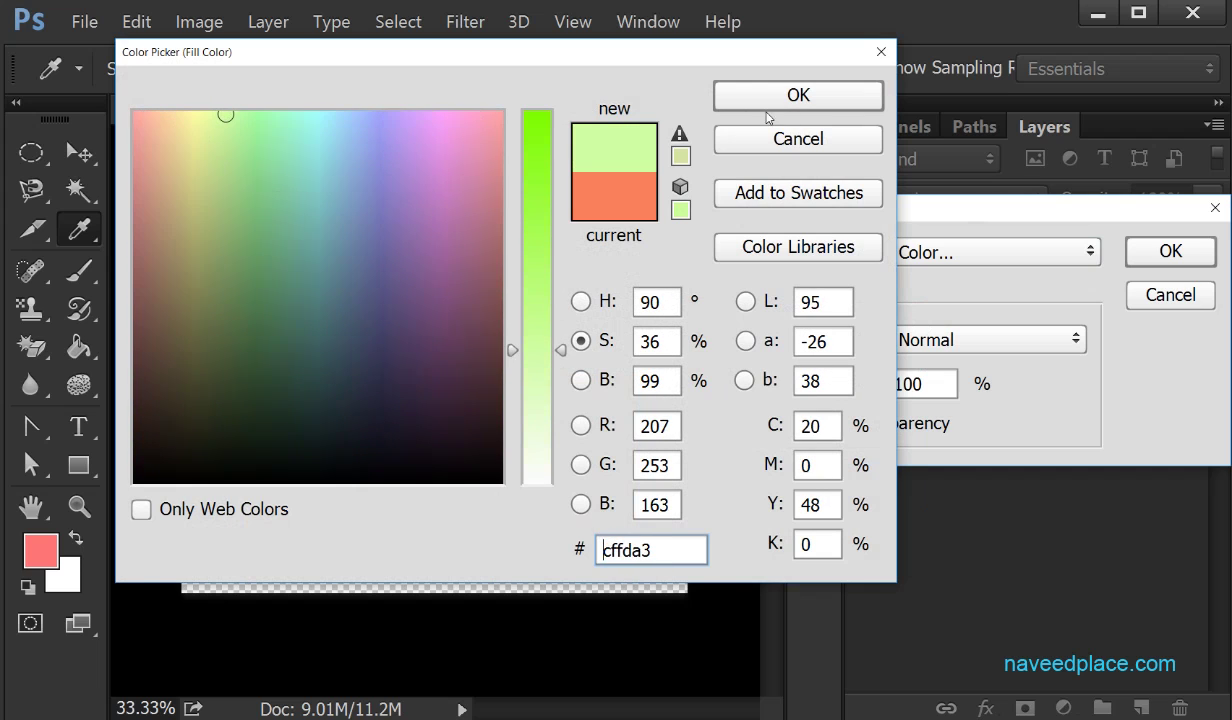
pyautogui.click(798, 97)
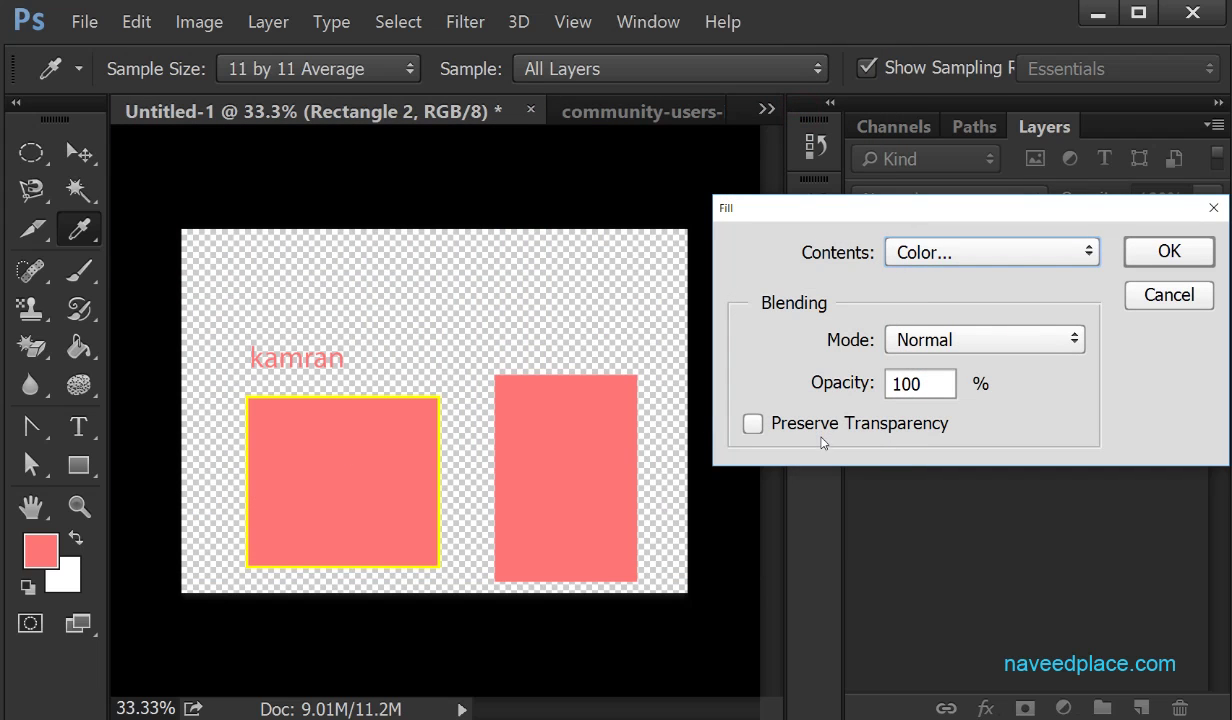
pyautogui.click(792, 424)
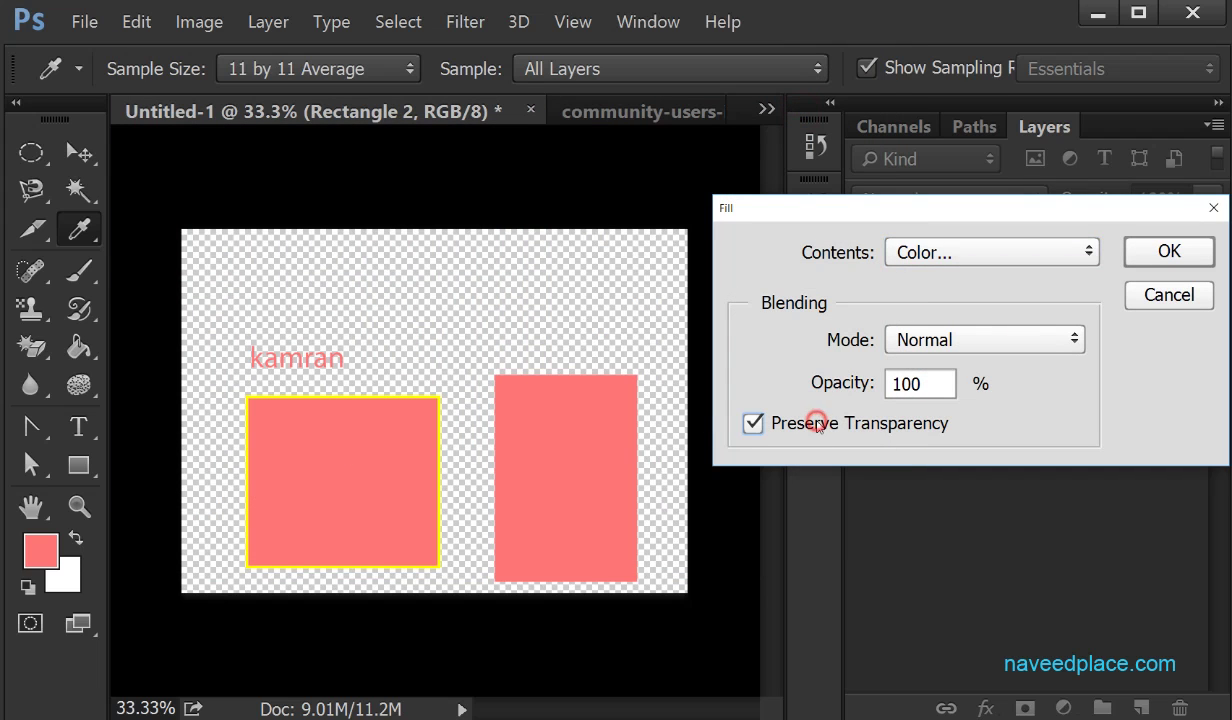
pyautogui.click(932, 348)
pyautogui.scroll(-1, 794, 335)
pyautogui.click(790, 330)
pyautogui.click(1142, 258)
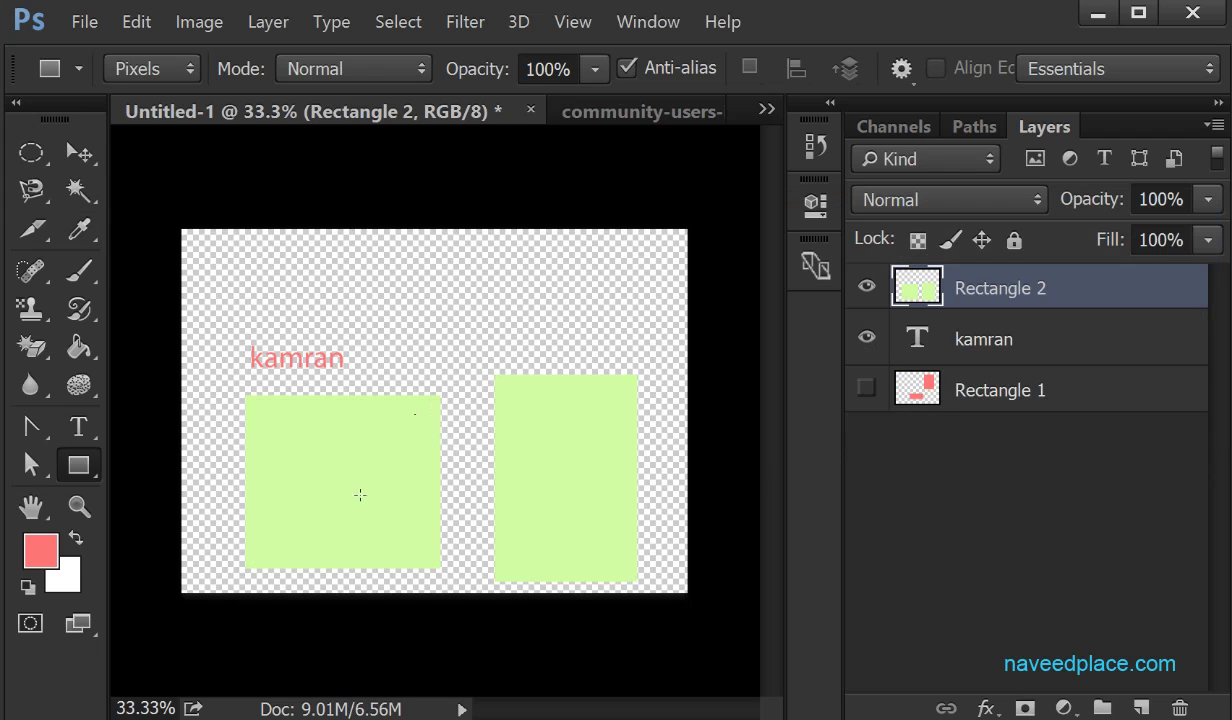
# Step: Stroke both green rectangles with a 12 px purple (#5603fe) outline
pyautogui.click(137, 21)
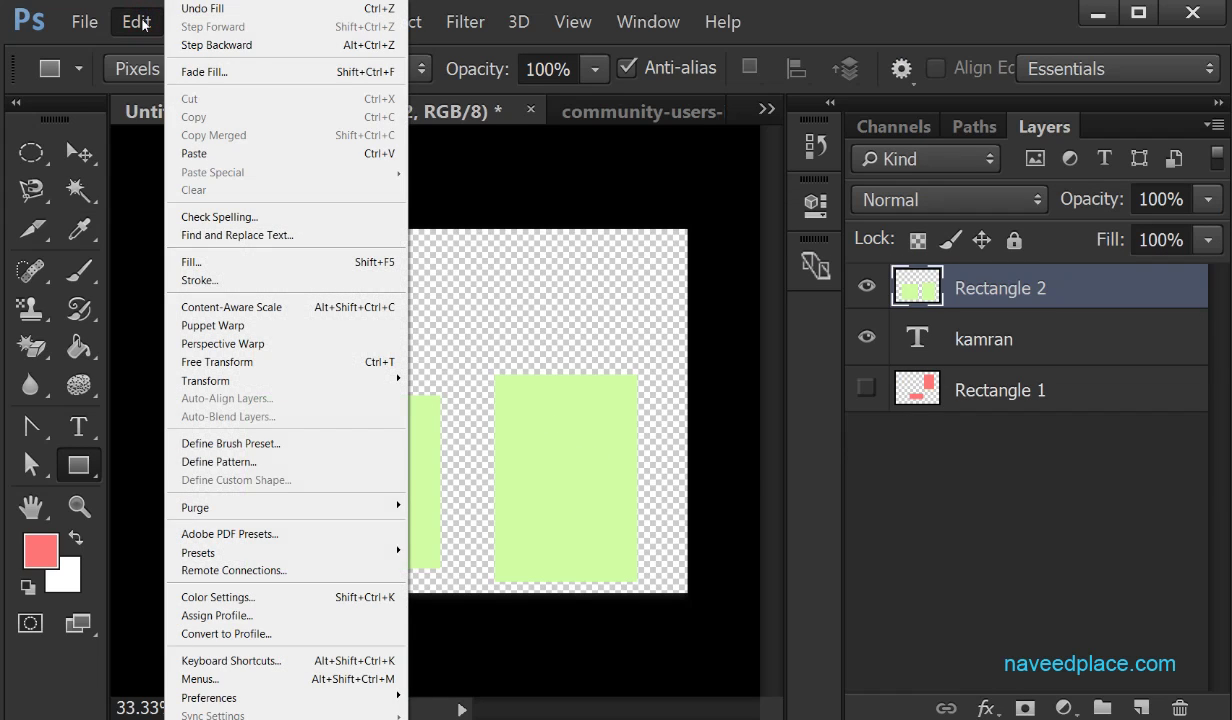
pyautogui.click(242, 279)
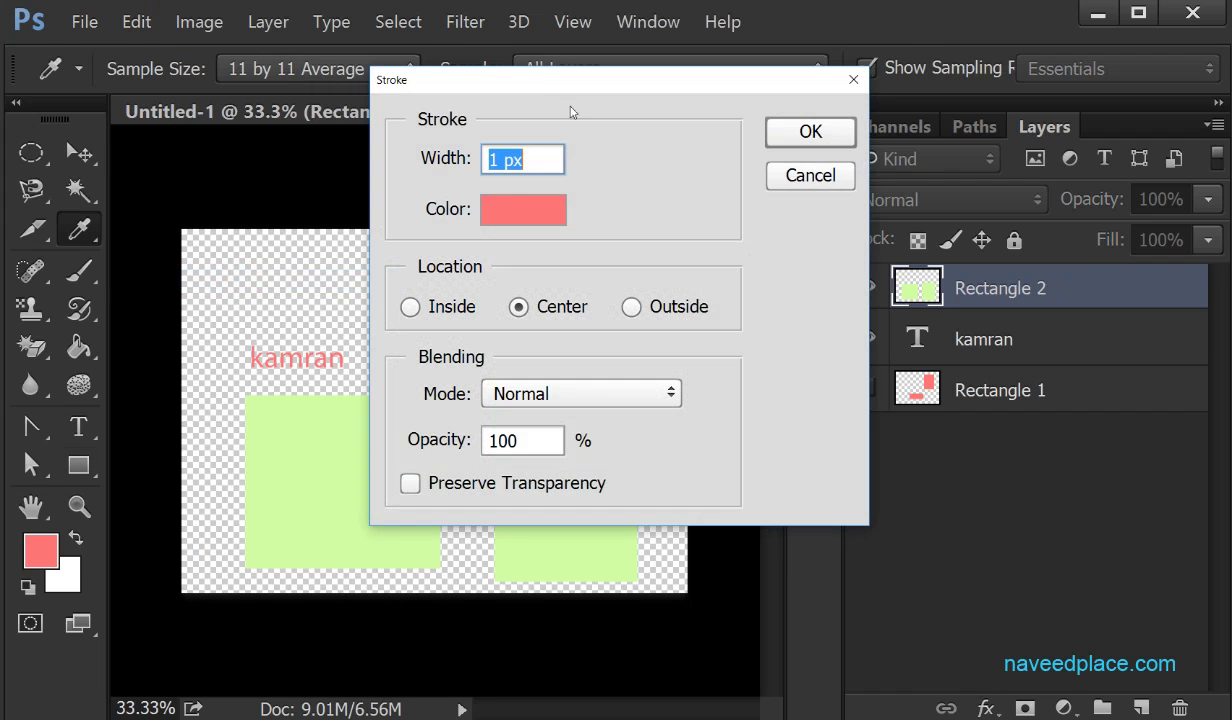
pyautogui.moveTo(530, 76); pyautogui.dragTo(843, 154)
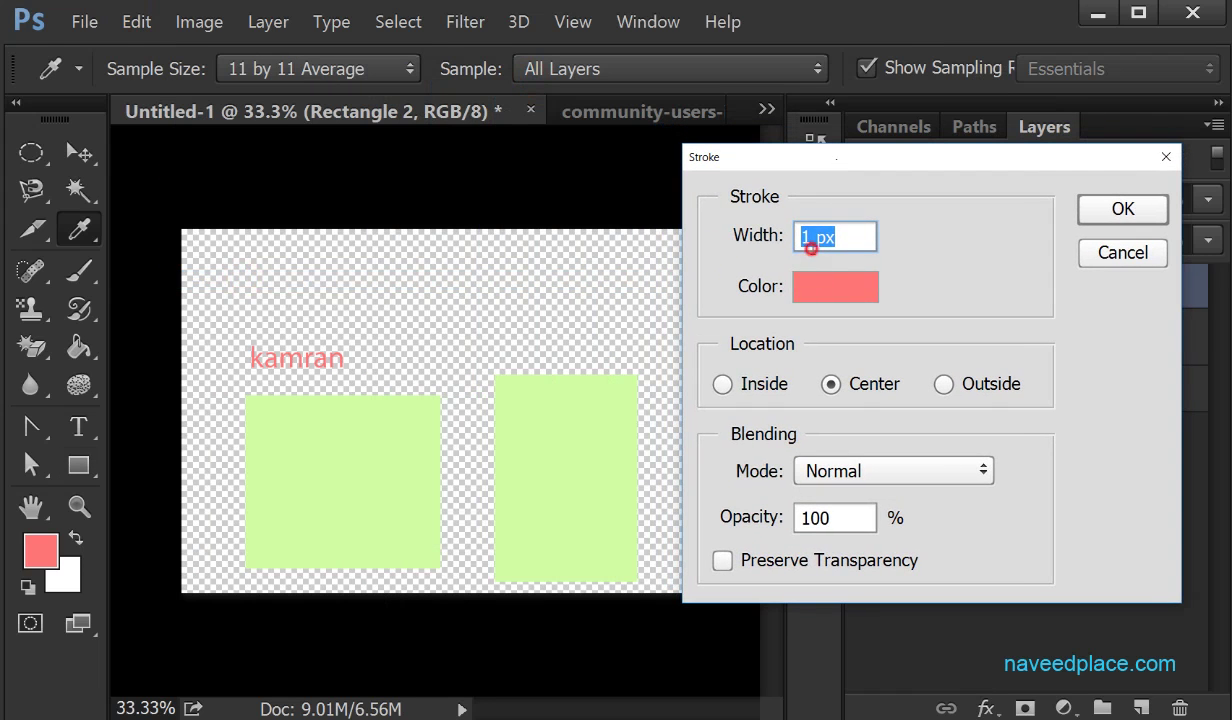
pyautogui.moveTo(810, 248); pyautogui.dragTo(782, 240)
pyautogui.write('12')
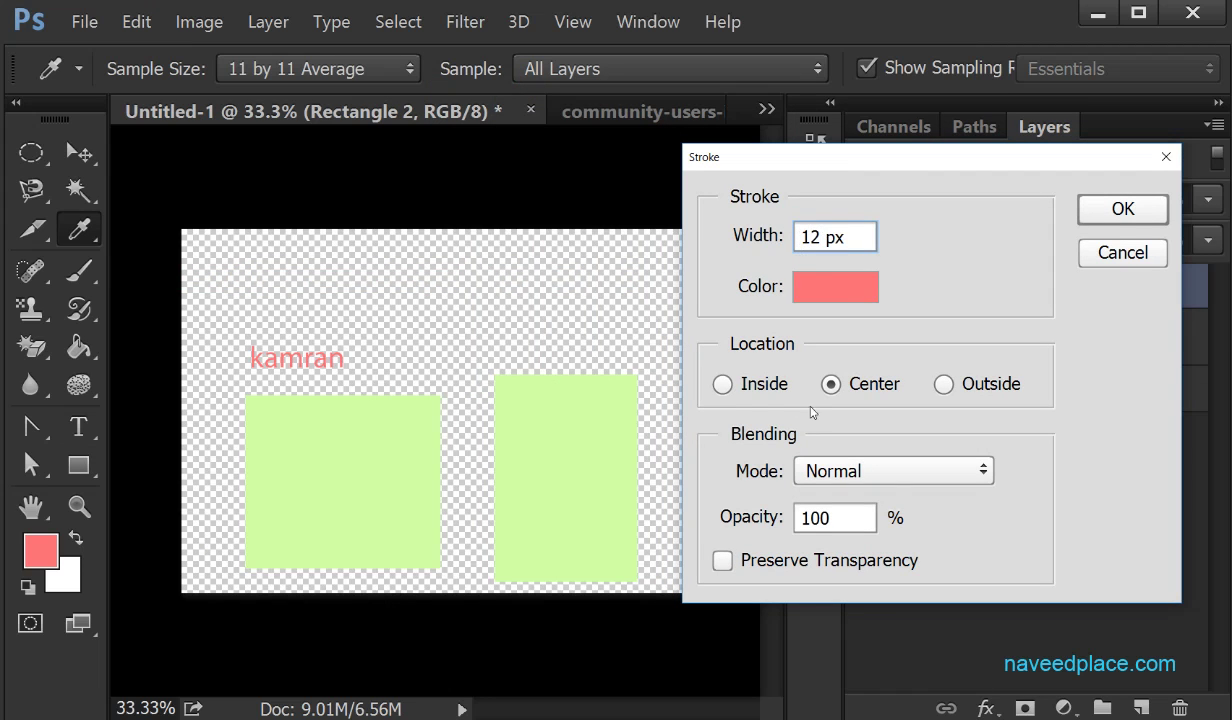
pyautogui.click(840, 287)
pyautogui.moveTo(480, 293); pyautogui.dragTo(399, 114)
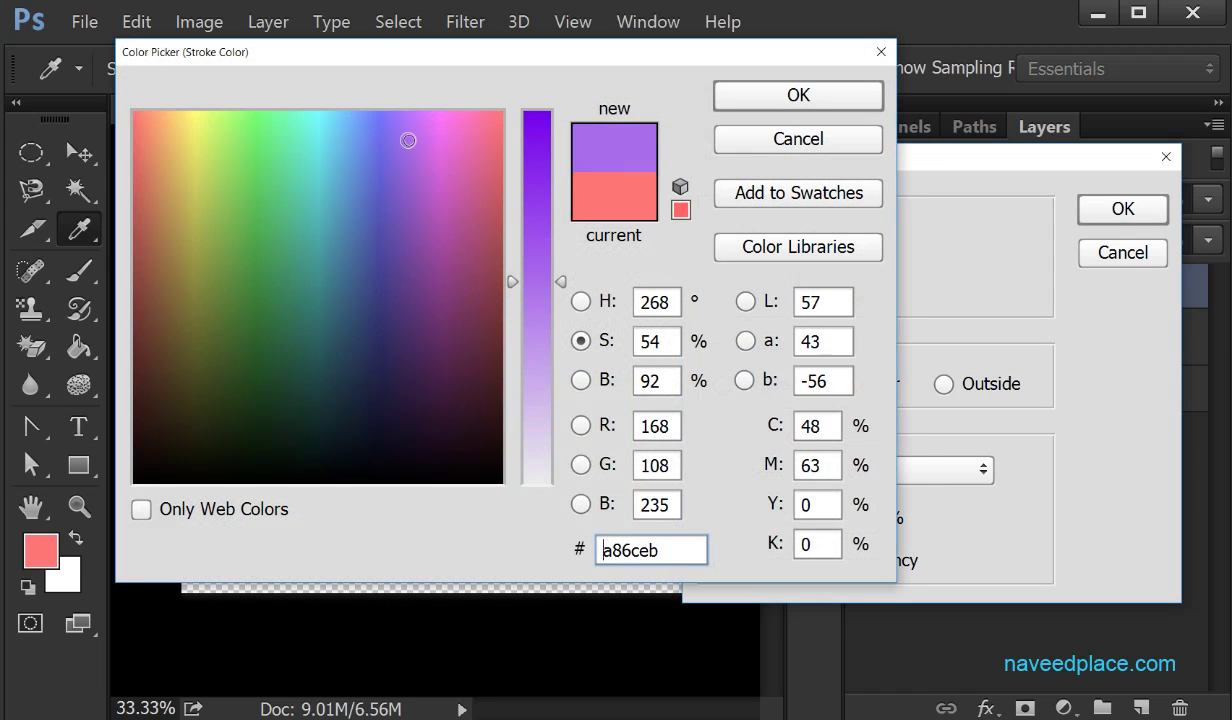
pyautogui.moveTo(553, 290); pyautogui.dragTo(553, 112)
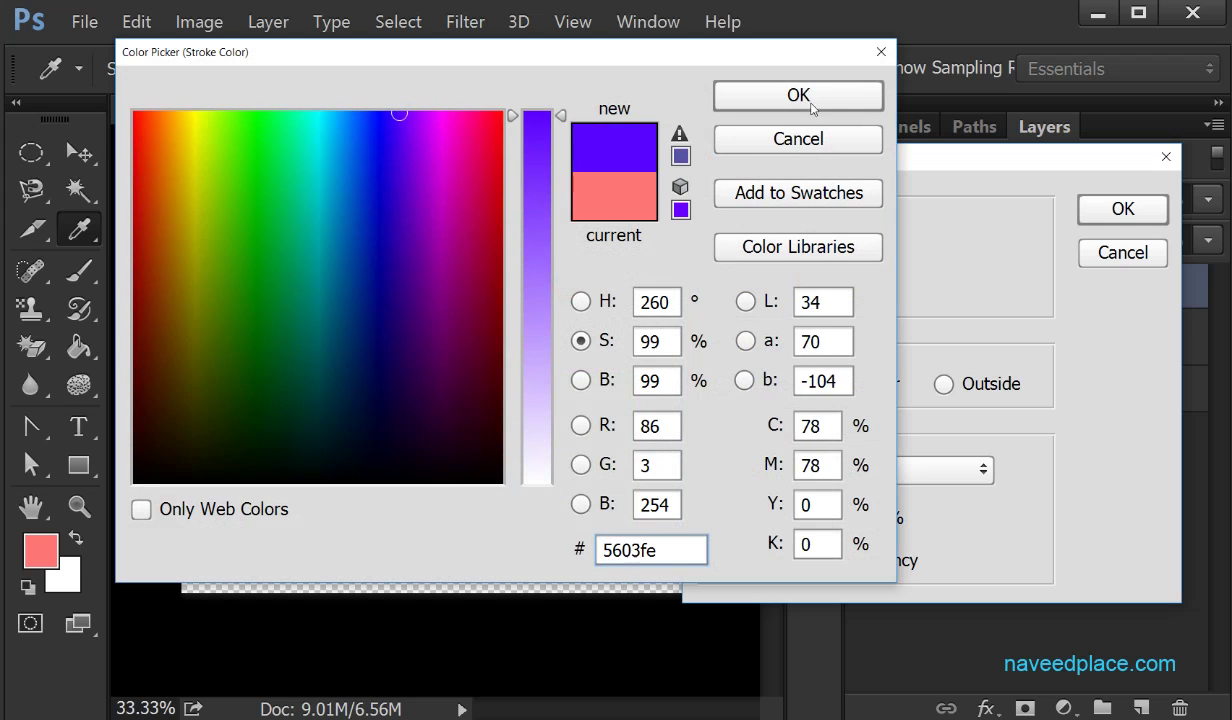
pyautogui.click(800, 100)
pyautogui.click(1116, 211)
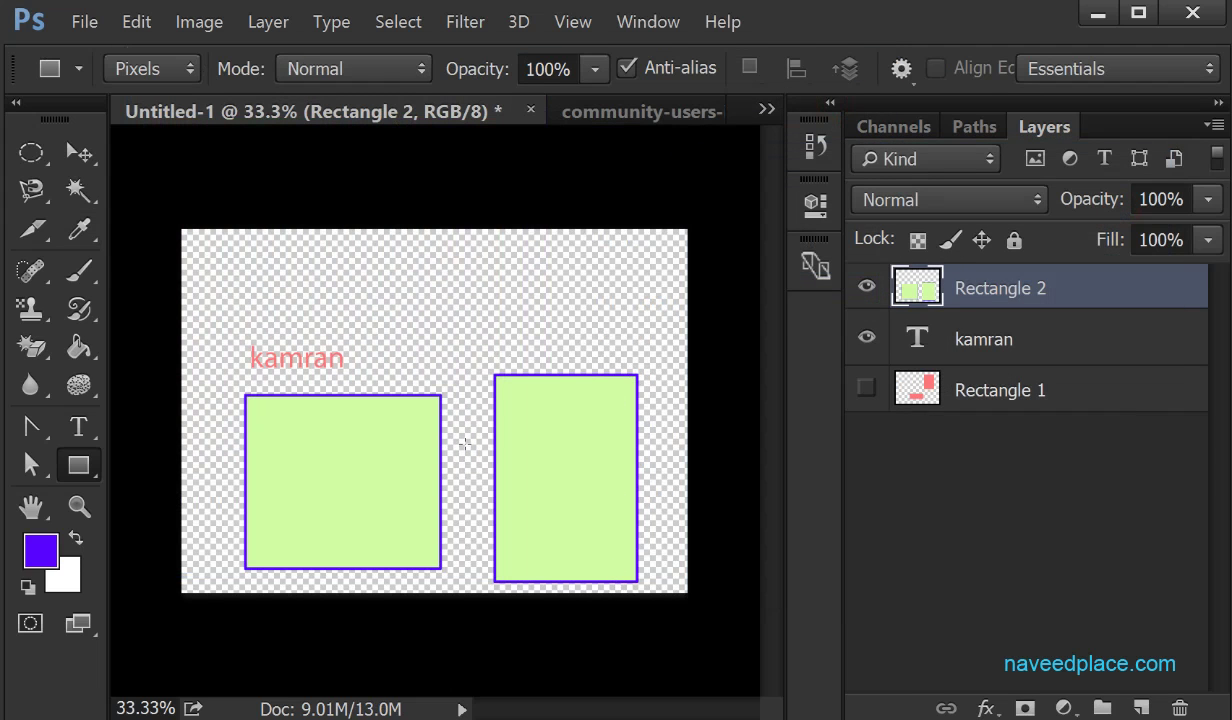
# Step: Add a 24 px purple stroke placed Outside the rectangles' edges
pyautogui.click(133, 22)
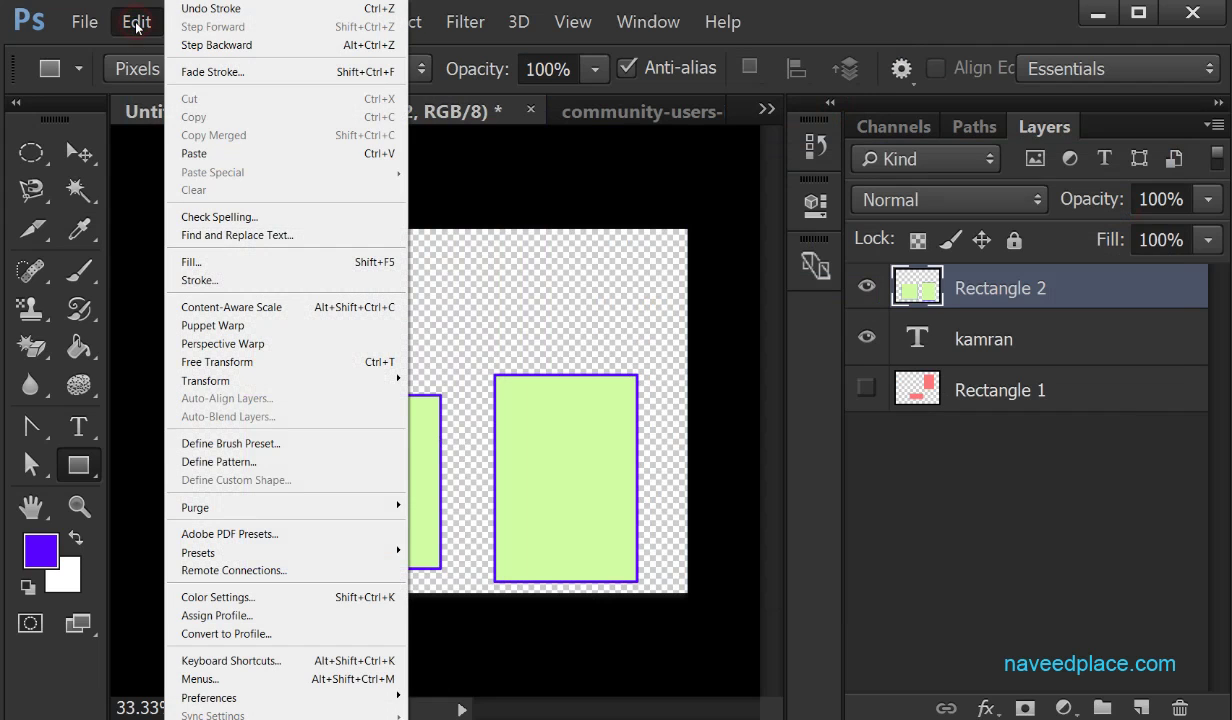
pyautogui.click(198, 280)
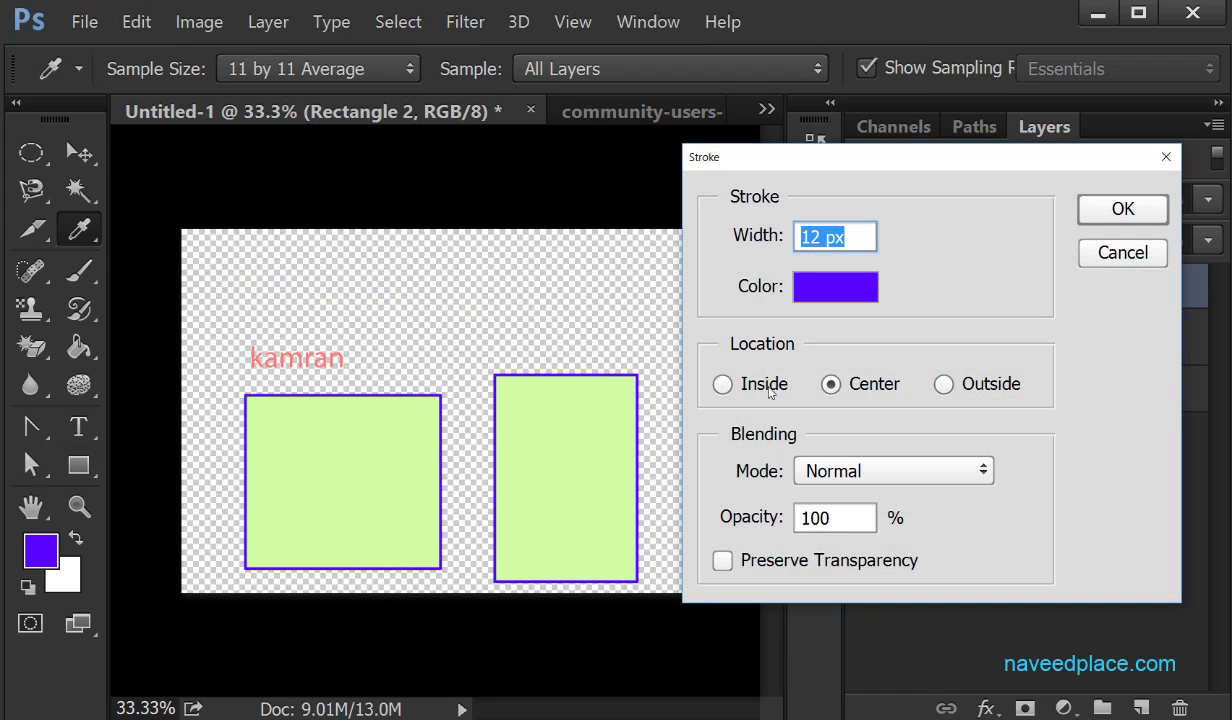
pyautogui.click(722, 386)
pyautogui.click(831, 386)
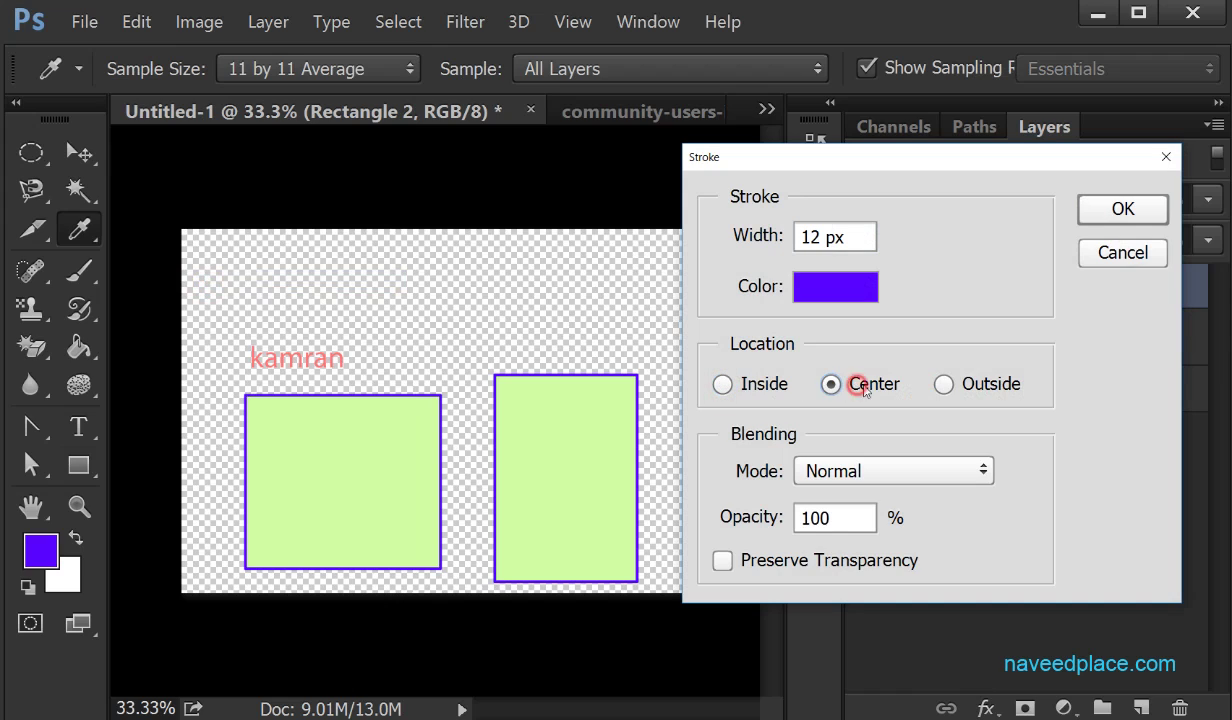
pyautogui.click(945, 385)
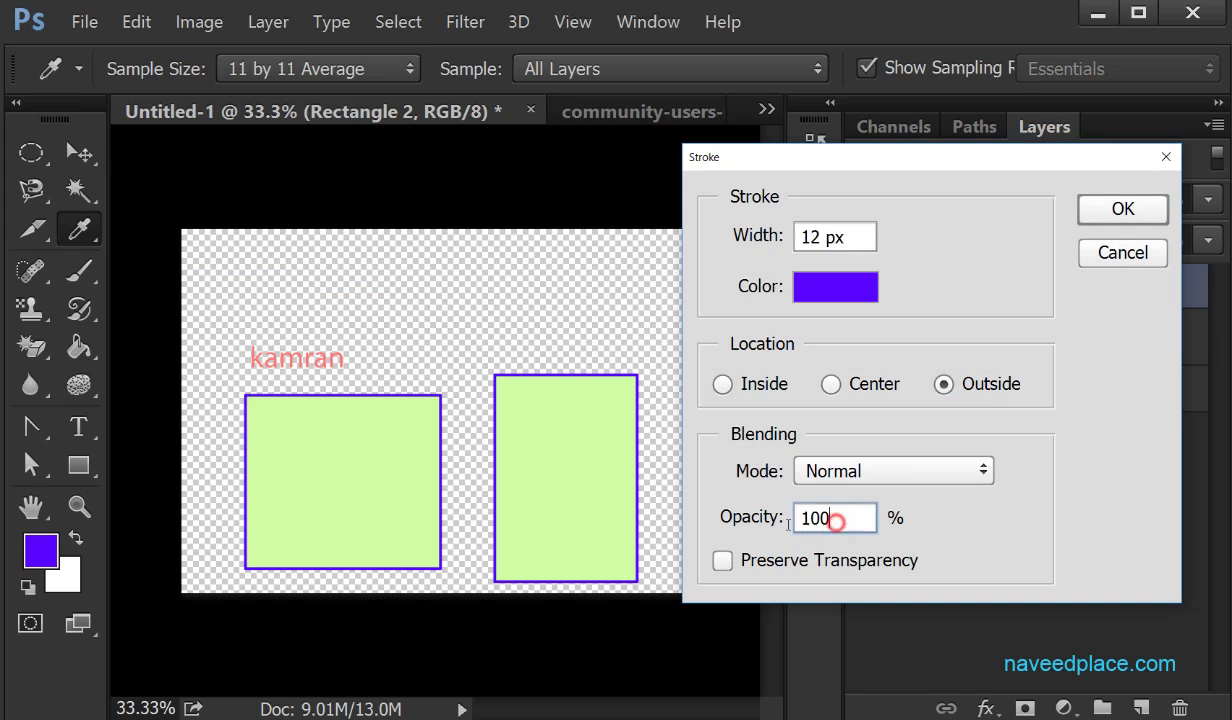
pyautogui.moveTo(833, 517); pyautogui.dragTo(783, 527)
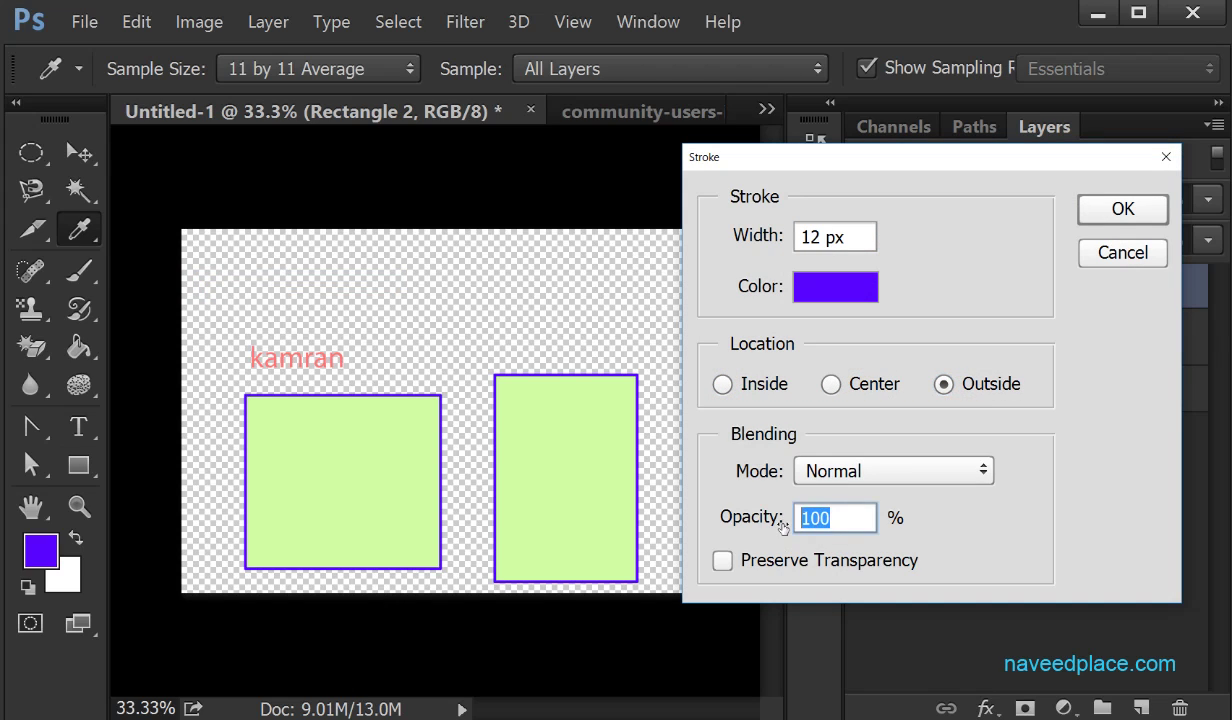
pyautogui.doubleClick(800, 237)
pyautogui.write('2')
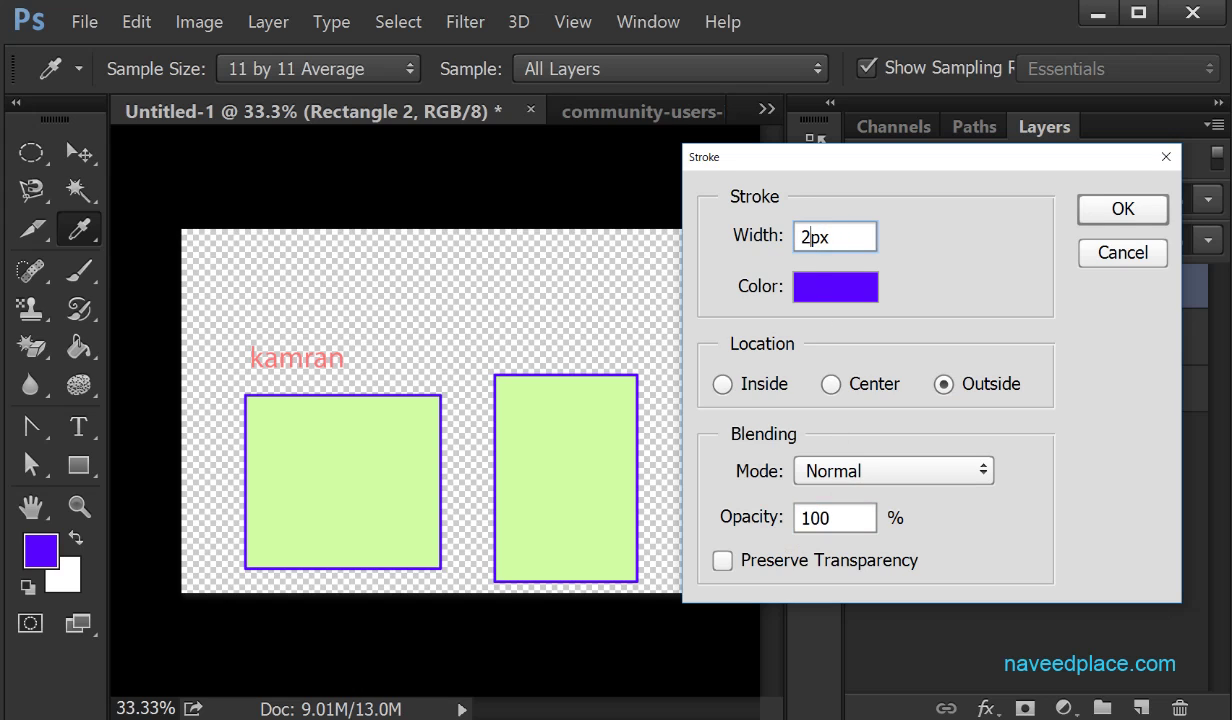
pyautogui.write('4')
pyautogui.click(1122, 212)
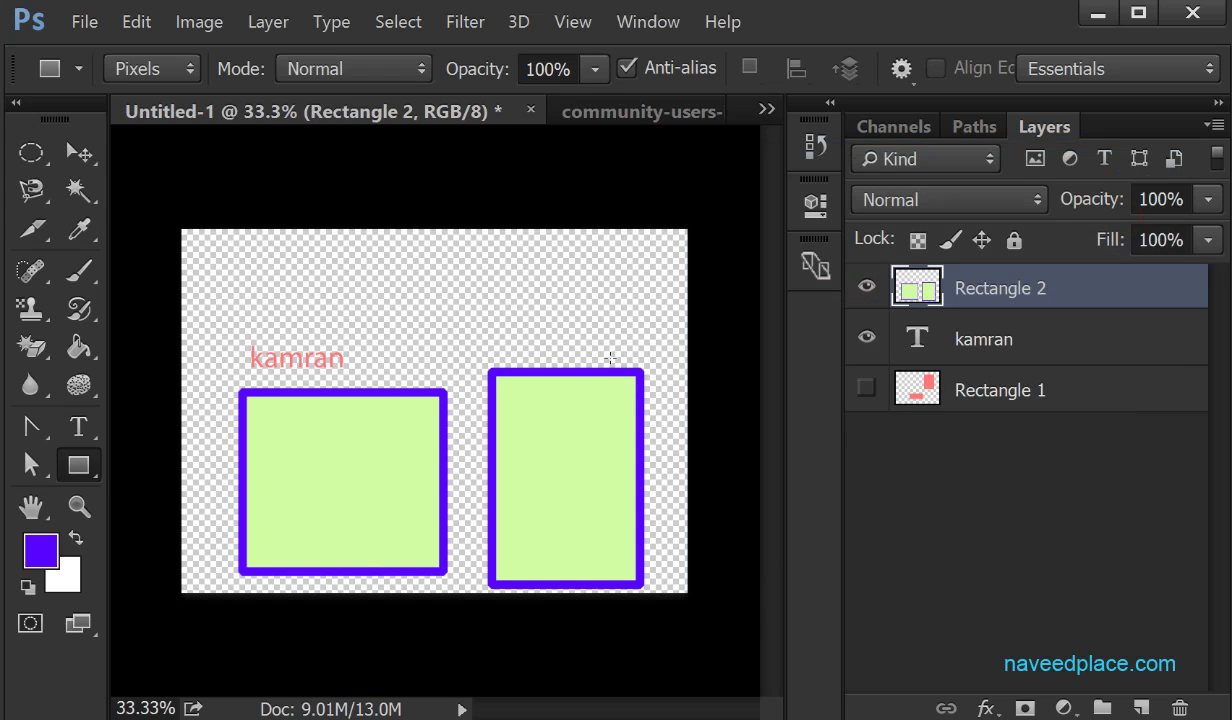
pyautogui.click(126, 24)
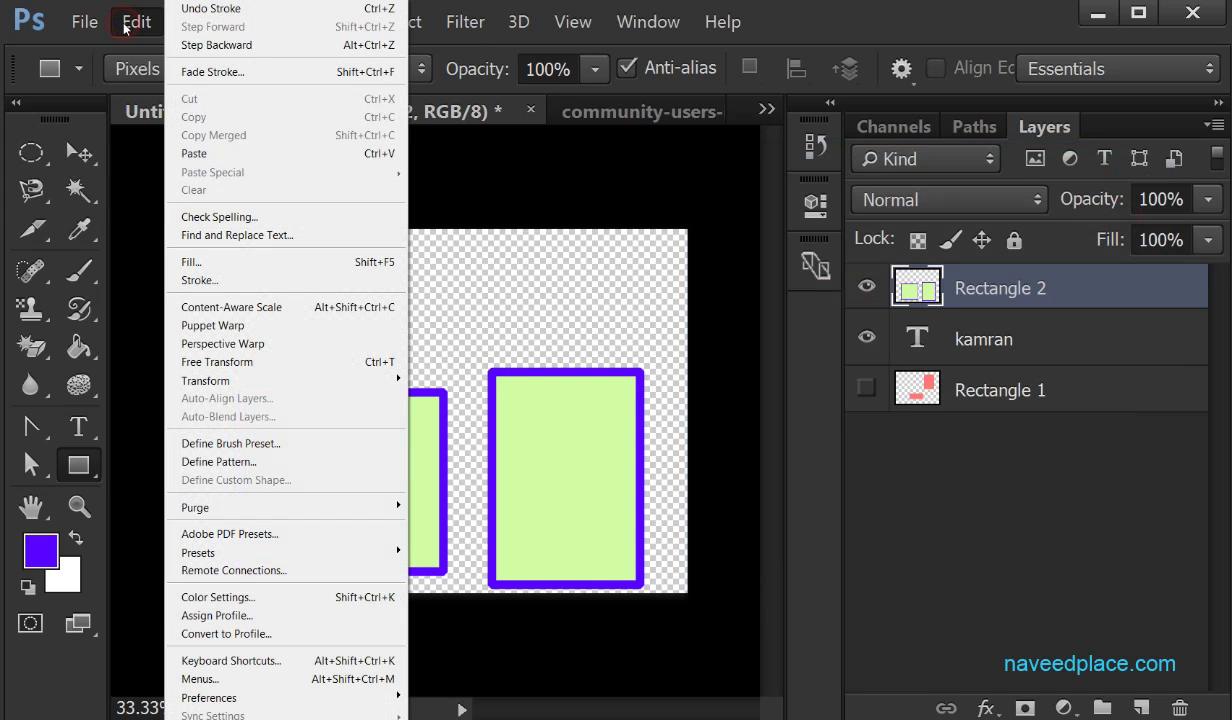